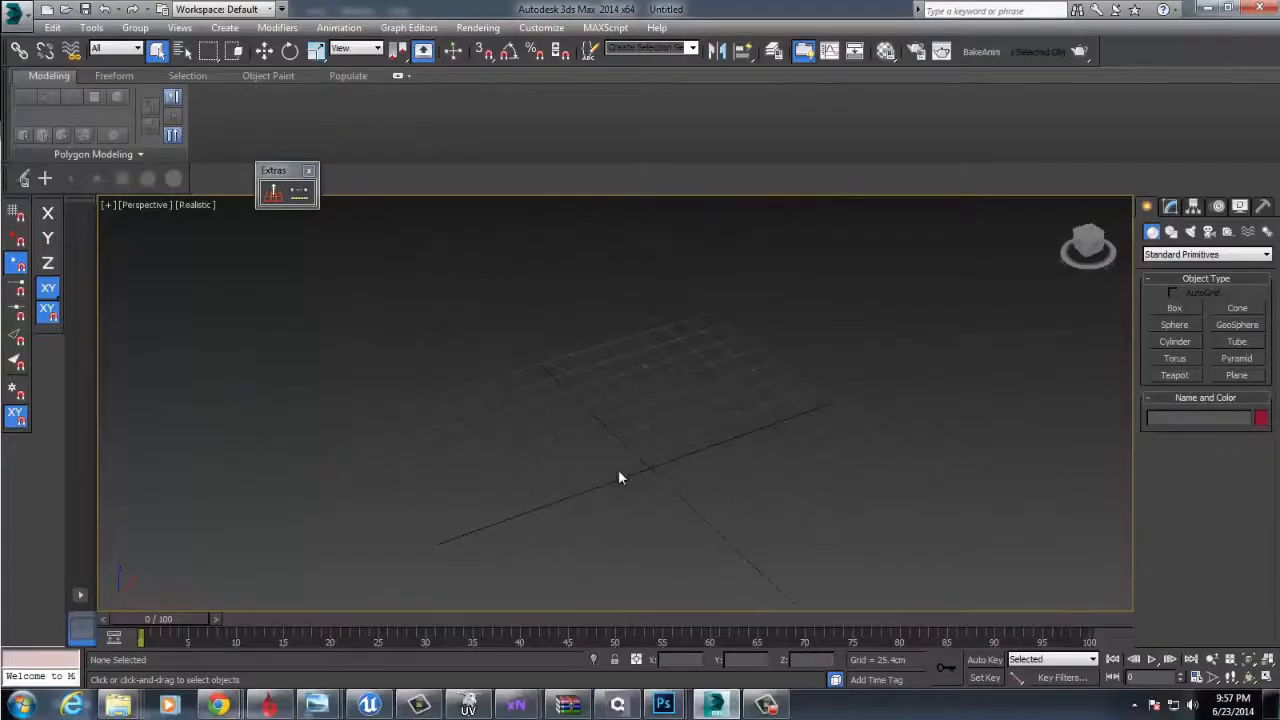
- Switch the geometry creation category to Extended Primitives
alt+middle_drag(746, 487, 700, 421)
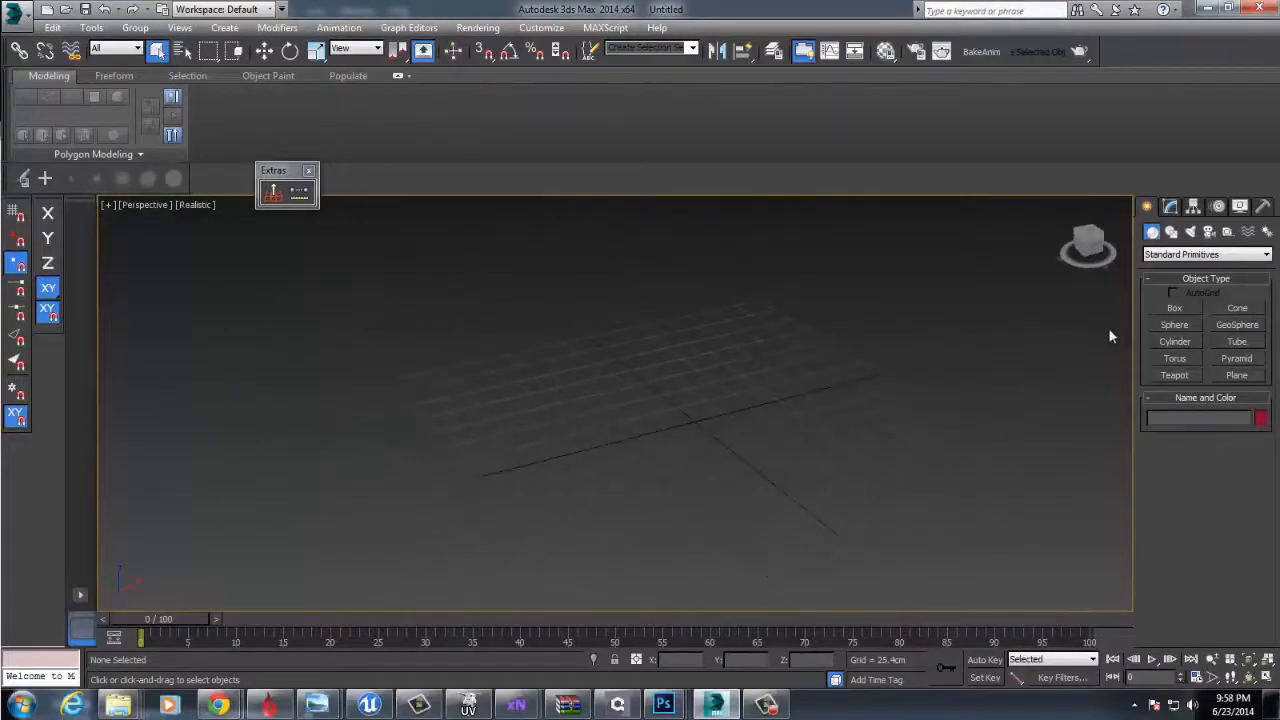
click(1178, 255)
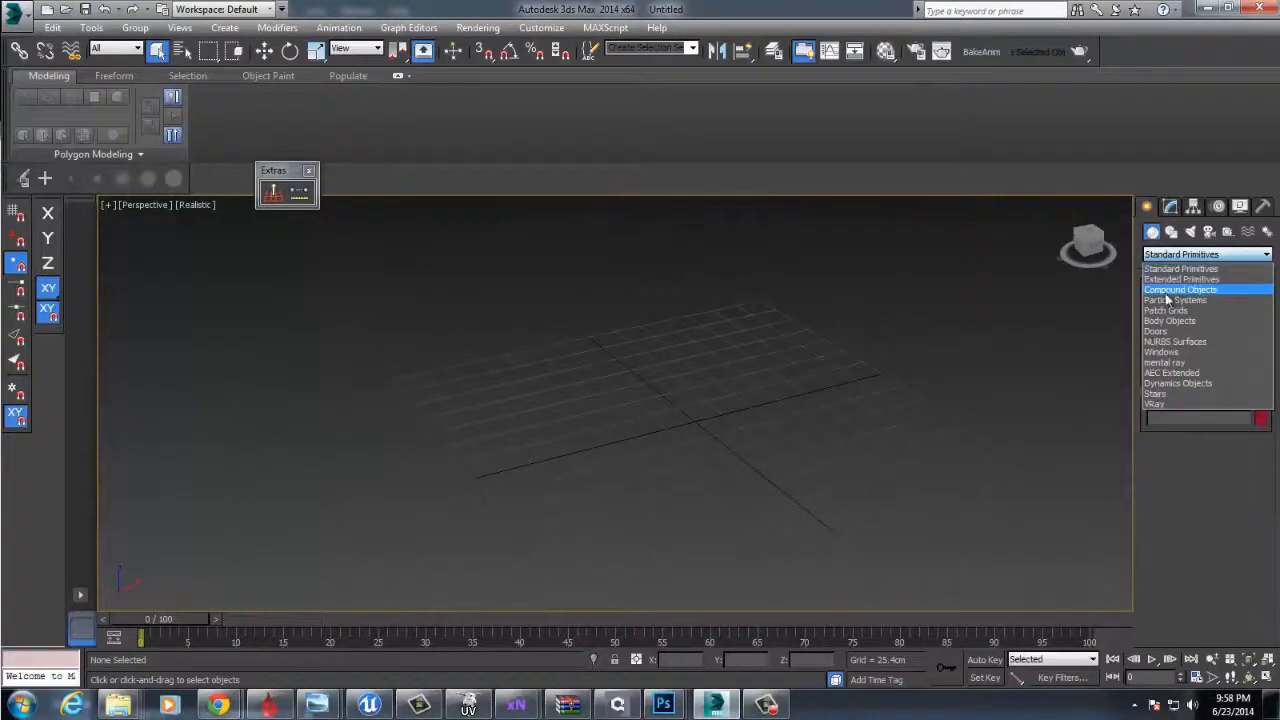
click(1172, 290)
click(1200, 254)
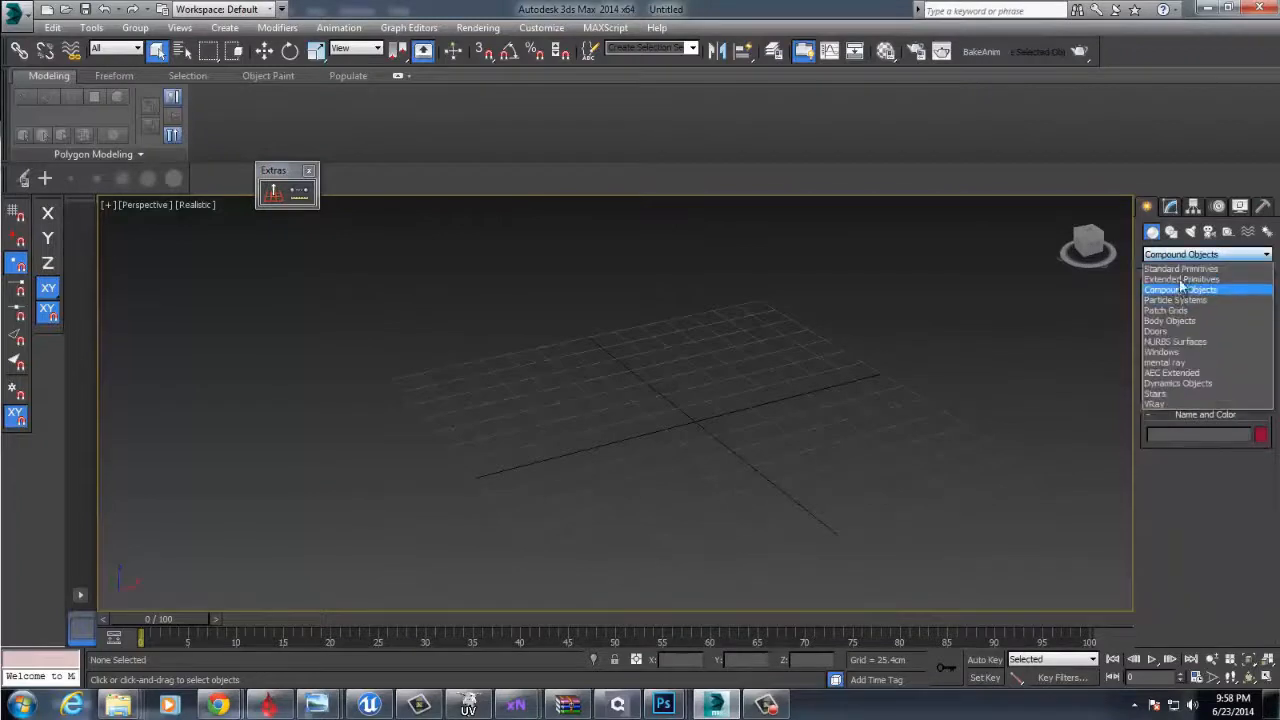
click(1180, 279)
alt+middle_drag(1097, 409, 990, 420)
middle_drag(887, 445, 955, 465)
alt+middle_drag(659, 413, 666, 432)
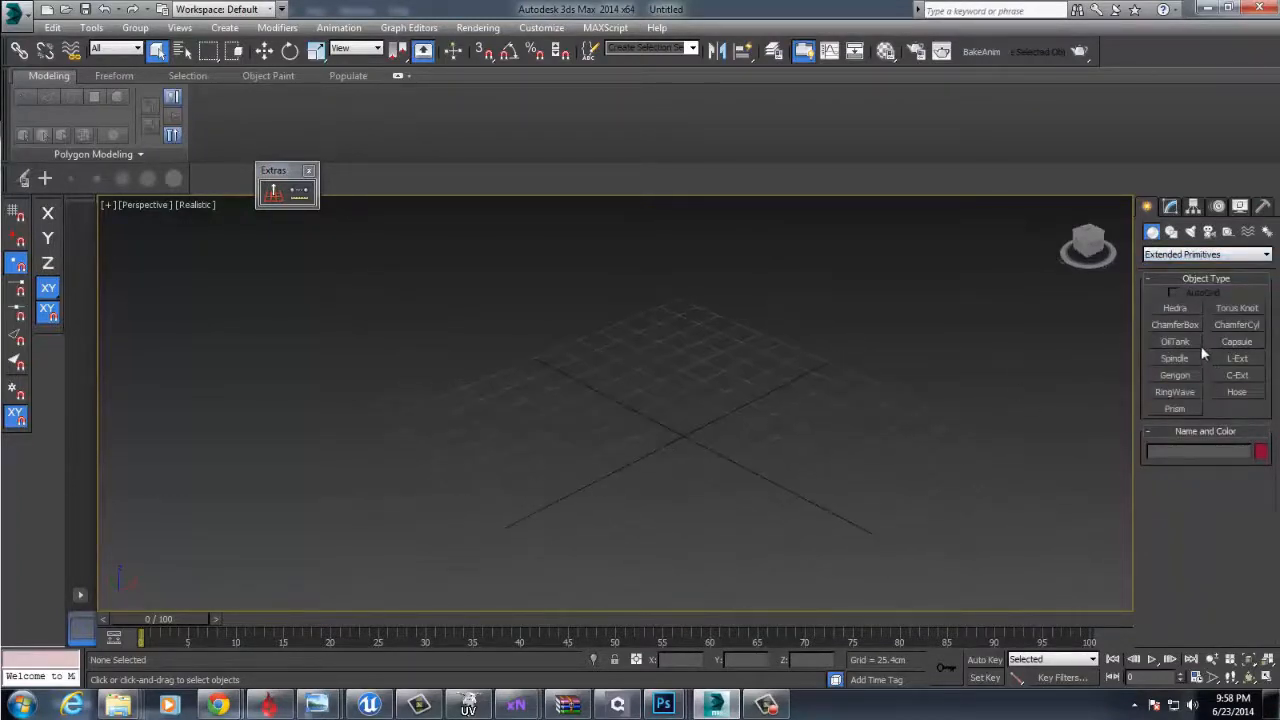
- Create a ChamferCyl near the grid's centre, about 103 cm in radius and 216 cm high, with a fillet of about 26.5 cm
click(1176, 325)
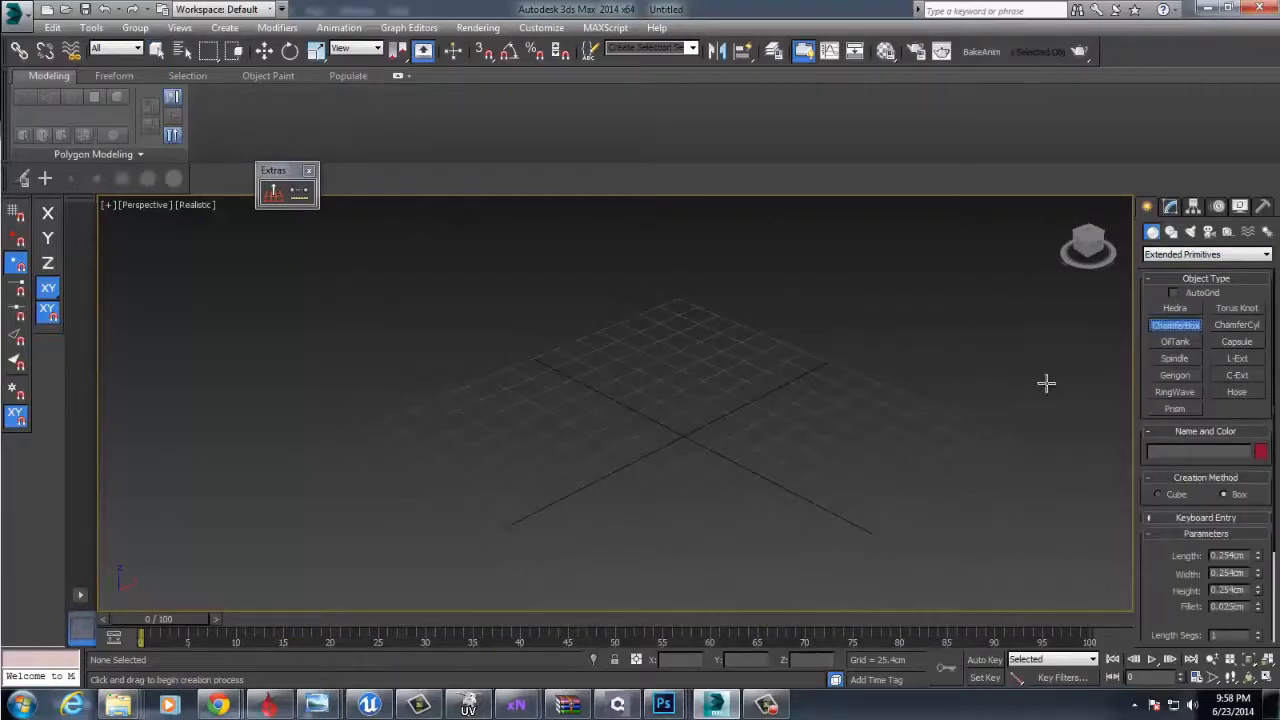
click(1236, 325)
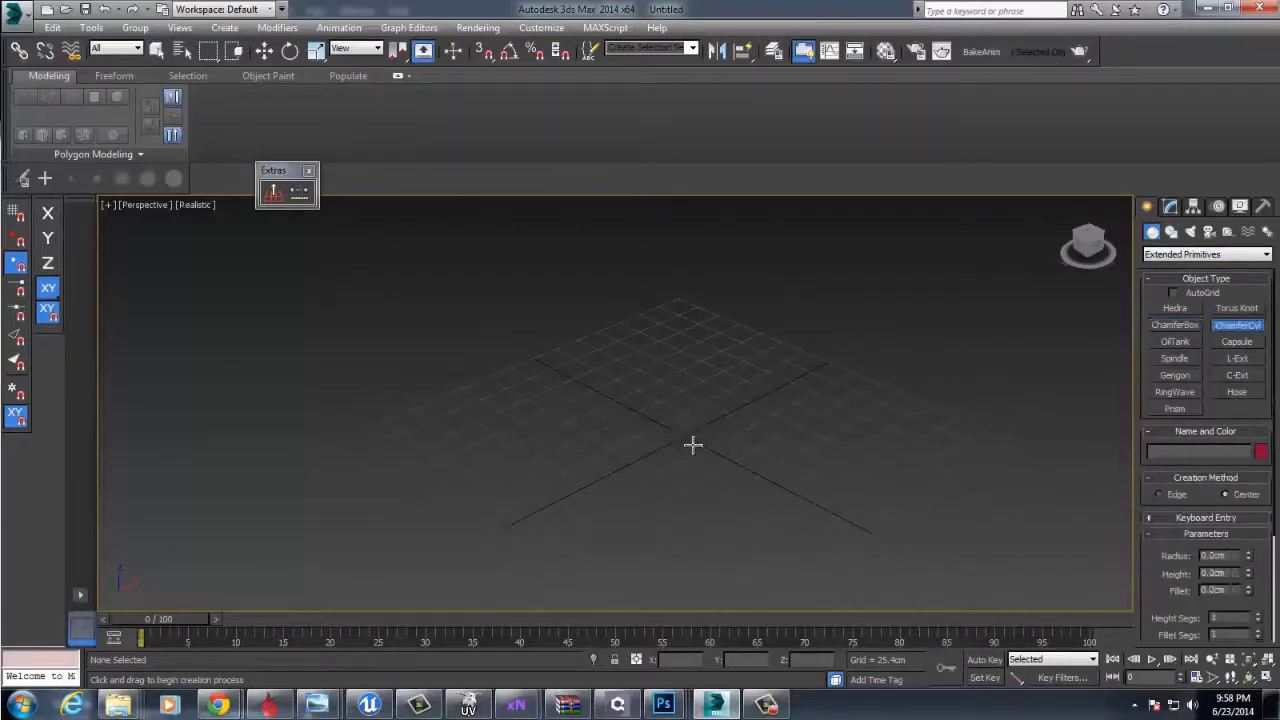
drag(693, 445, 746, 500)
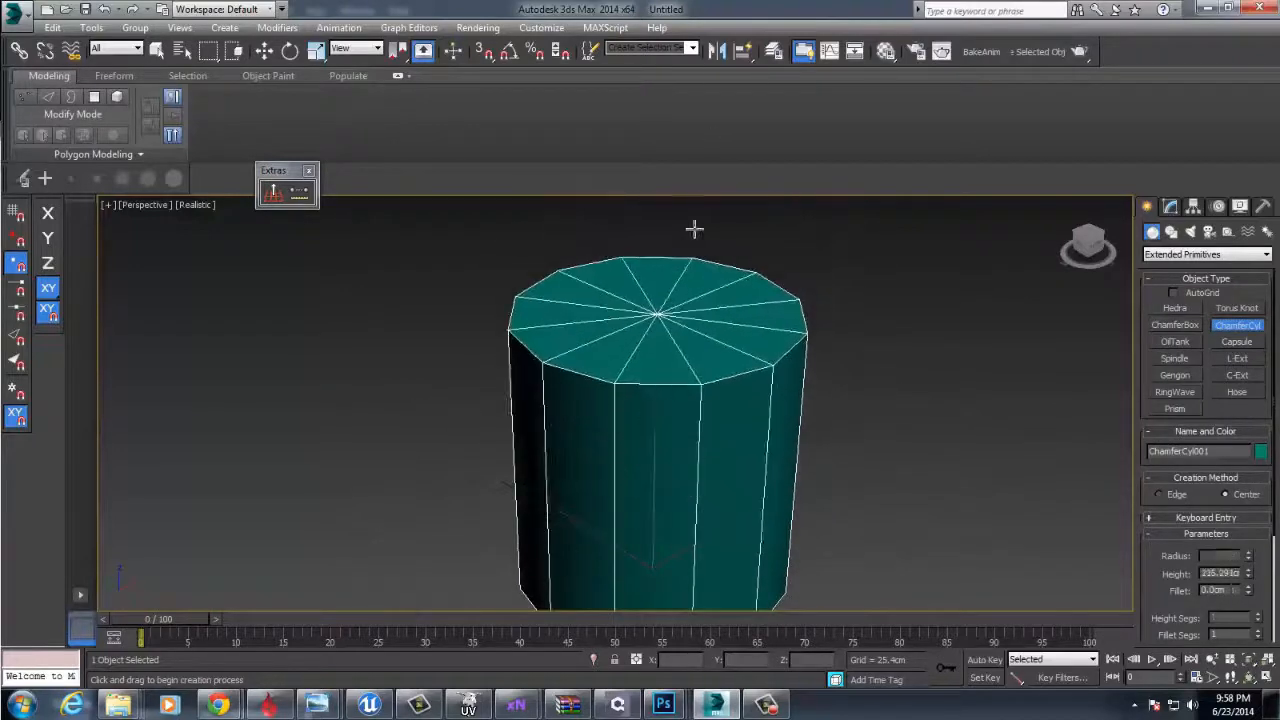
click(694, 229)
click(672, 164)
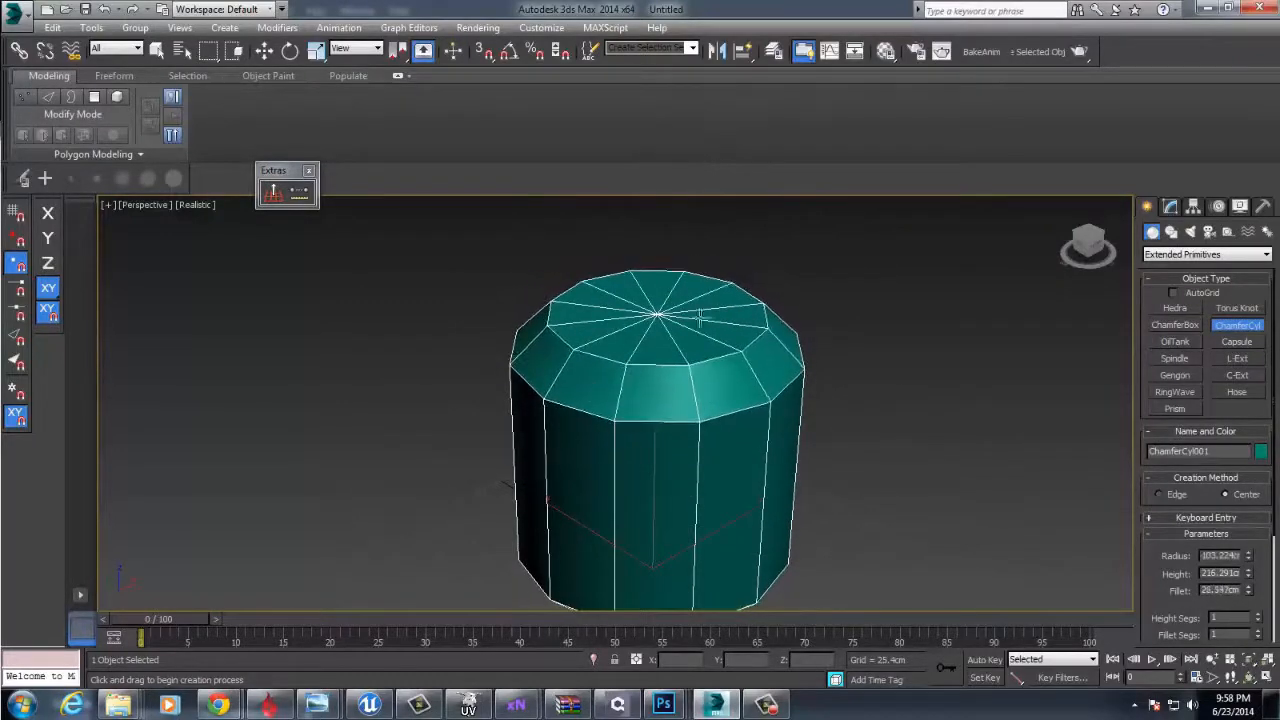
- Adjust the chamfered cylinder's radius to about 66 cm, height to about 262 cm and fillet to about 15.7 cm
scroll(700, 316, down, 4)
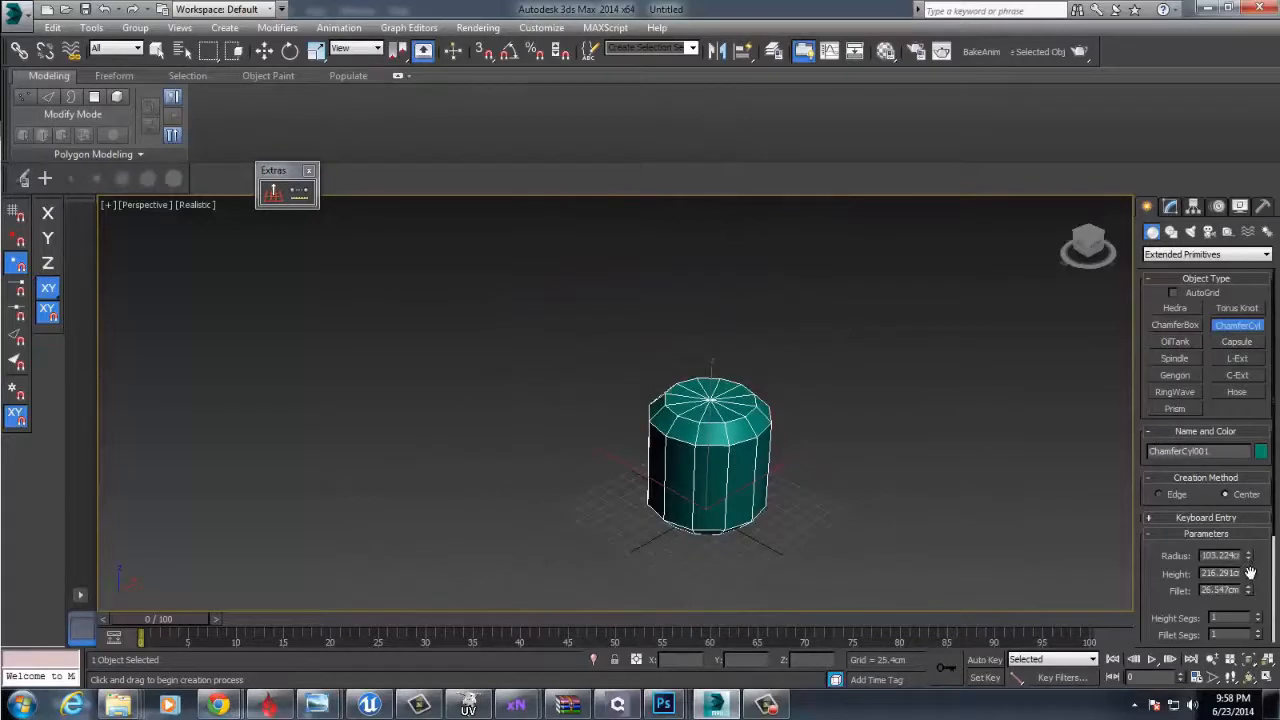
drag(1250, 556, 1250, 589)
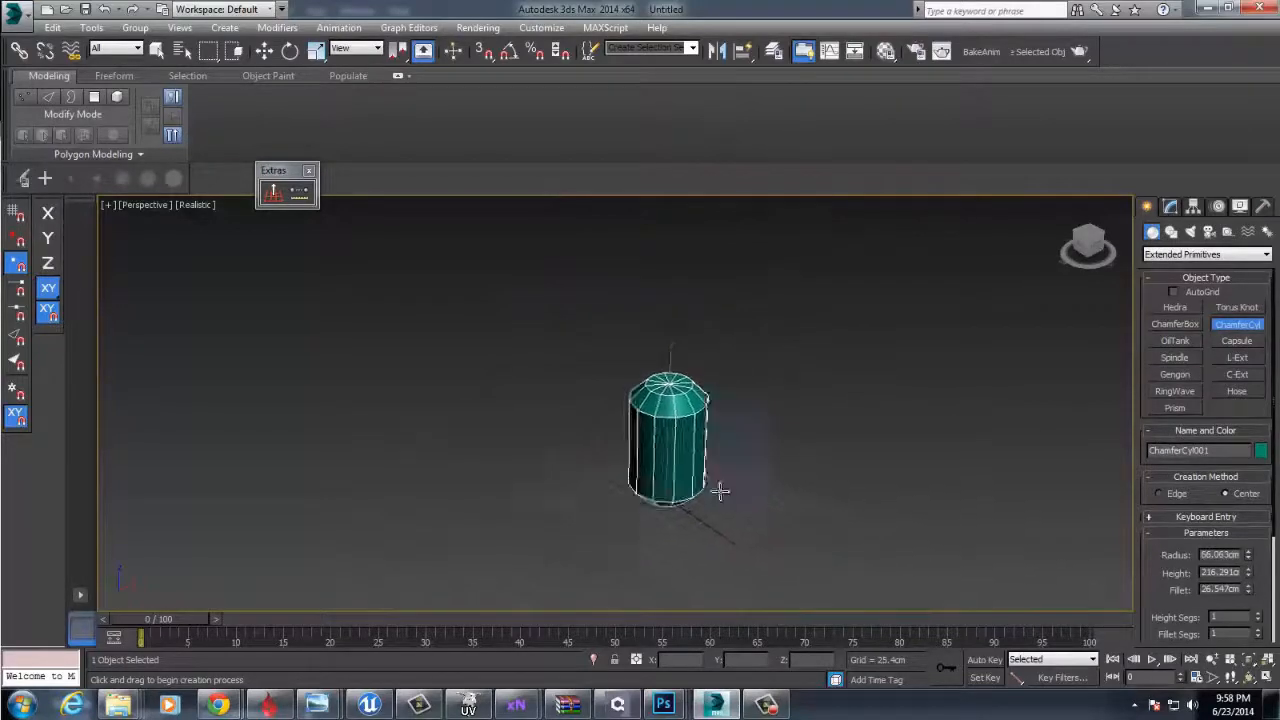
scroll(808, 518, up, 3)
middle_drag(805, 523, 779, 596)
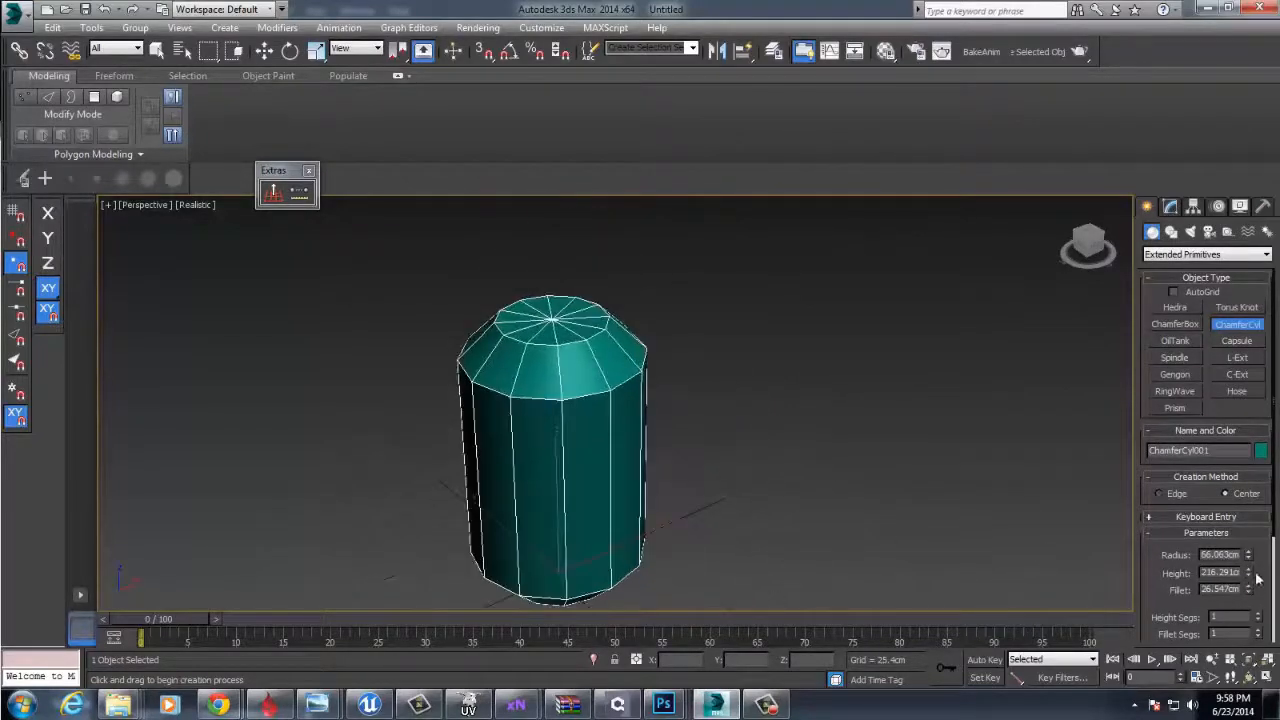
drag(1248, 578, 1256, 551)
- Set the cylinder to 5 fillet segments, 32 sides, 16 height segments and 6 cap segments
scroll(1258, 610, down, 2)
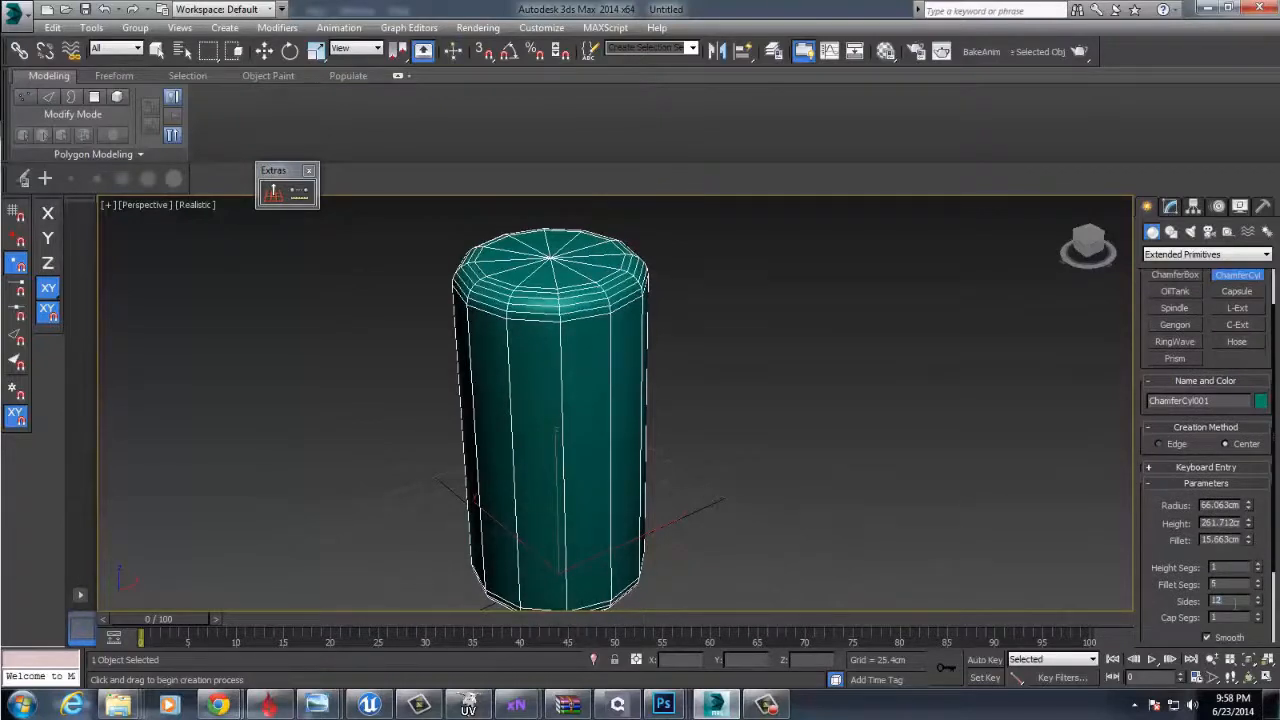
key(Return)
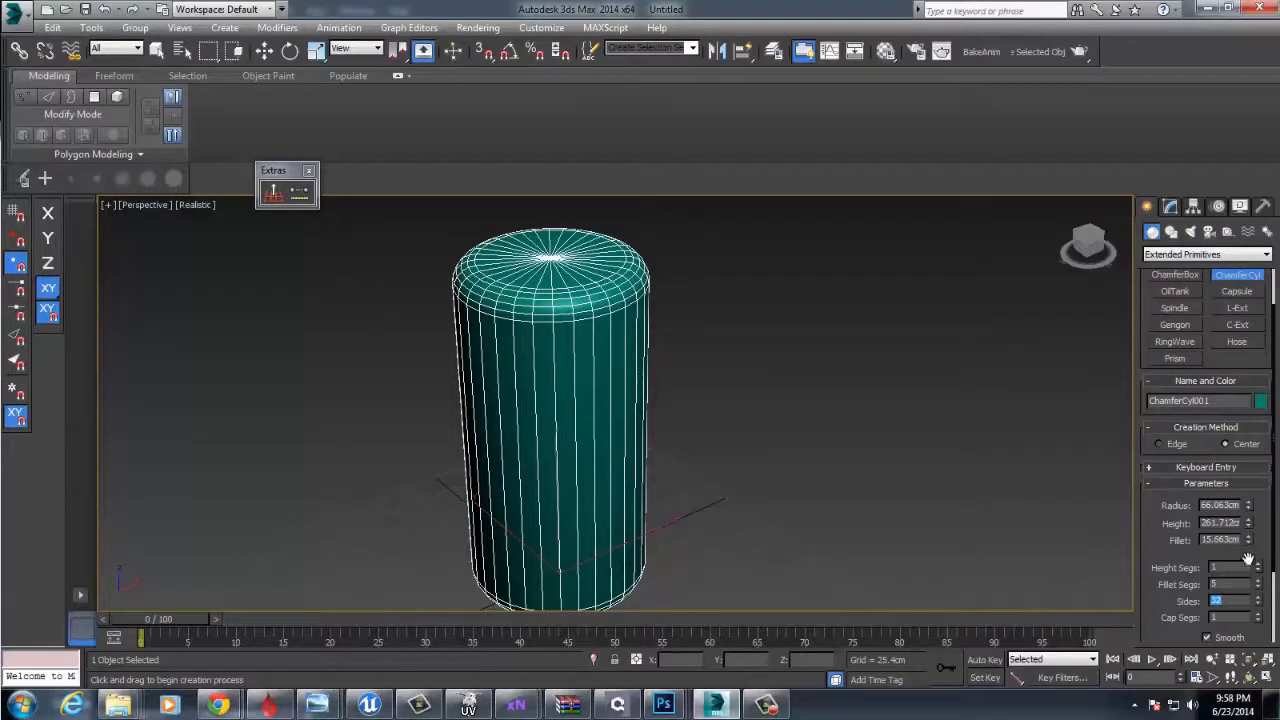
drag(1257, 567, 1264, 447)
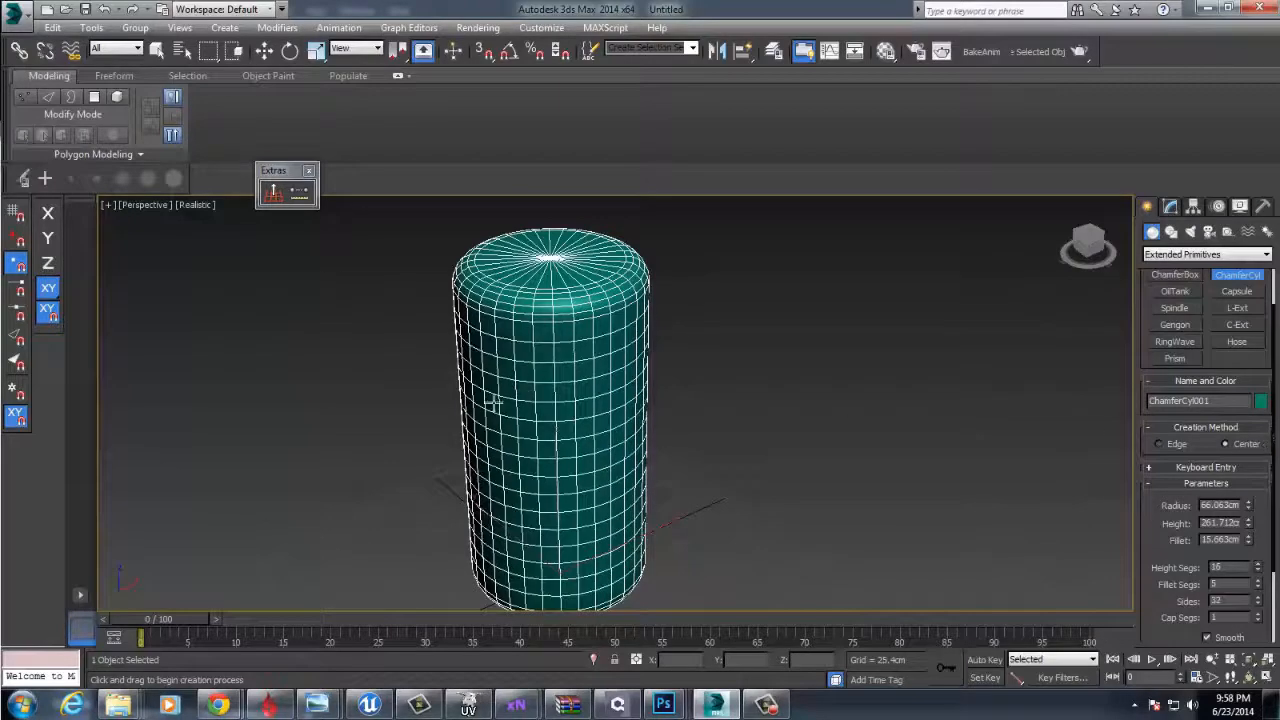
middle_drag(494, 402, 524, 408)
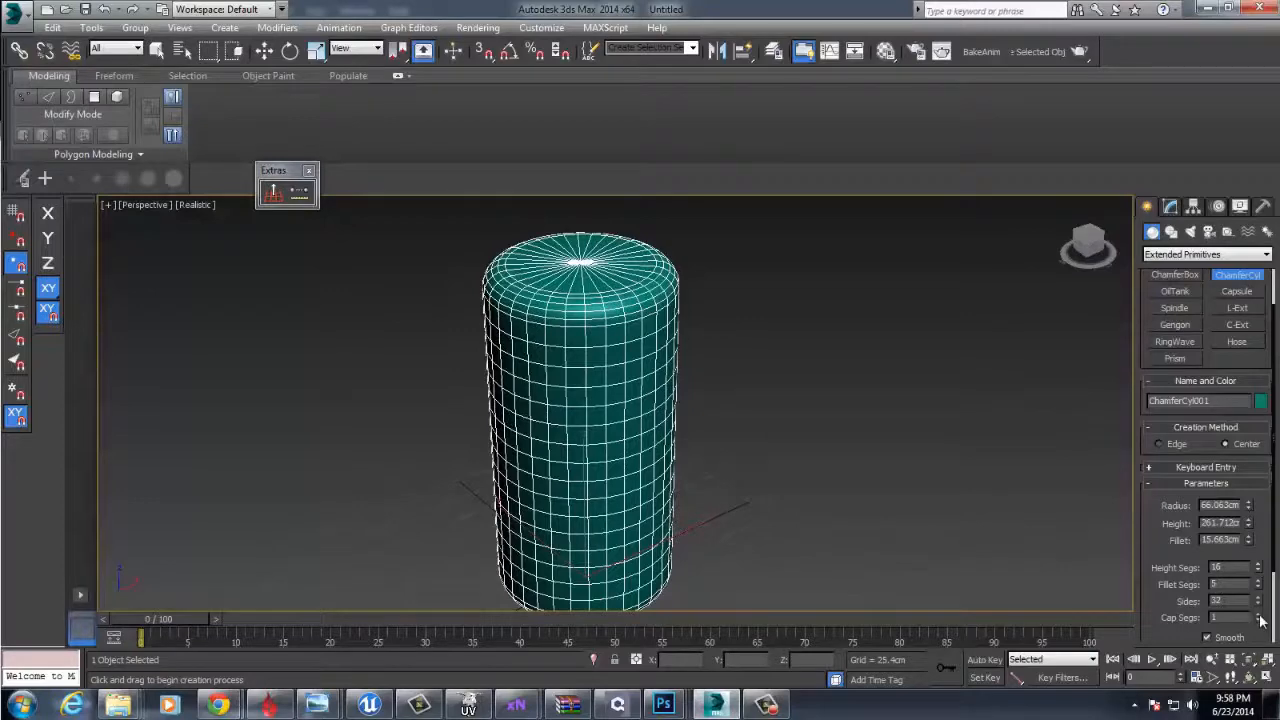
drag(1260, 619, 1266, 577)
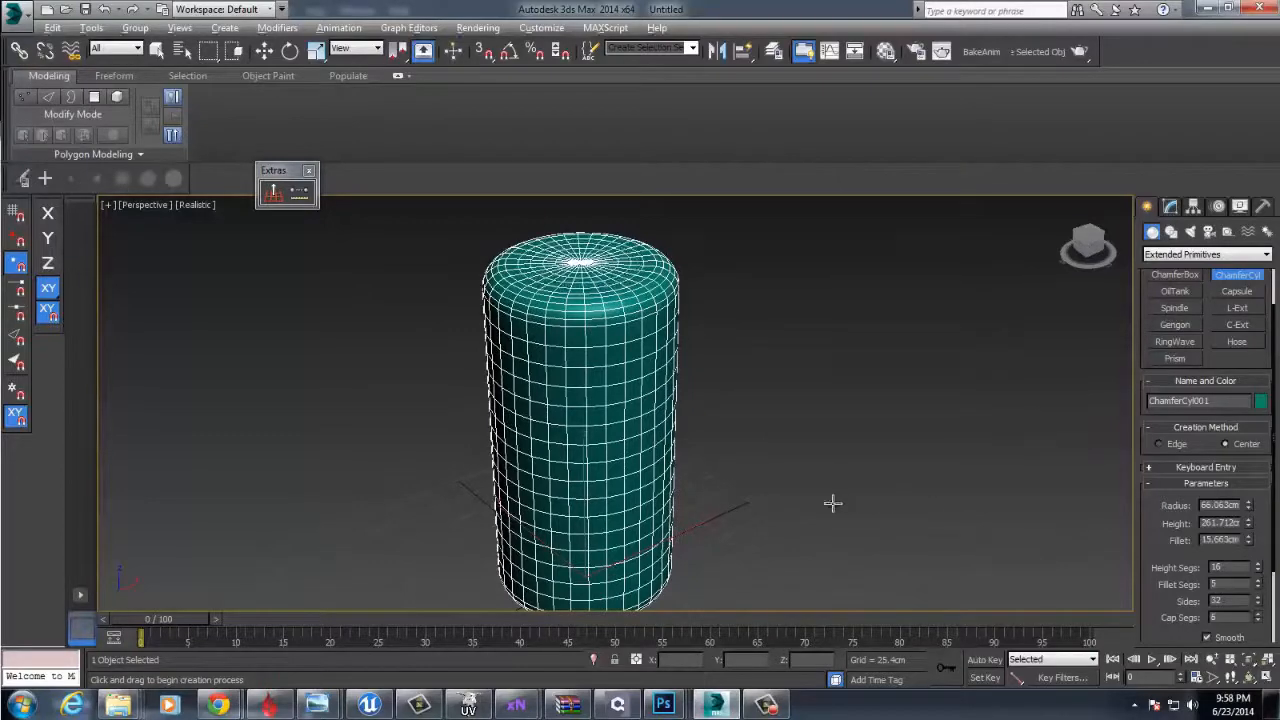
- Leave cylinder creation and examine the segmented cylinder's wireframe from several angles
alt+middle_drag(833, 503, 905, 478)
alt+middle_drag(905, 478, 783, 502)
scroll(849, 457, down, 3)
middle_drag(783, 502, 759, 457)
scroll(747, 460, up, 3)
right_click(759, 457)
scroll(742, 492, down, 5)
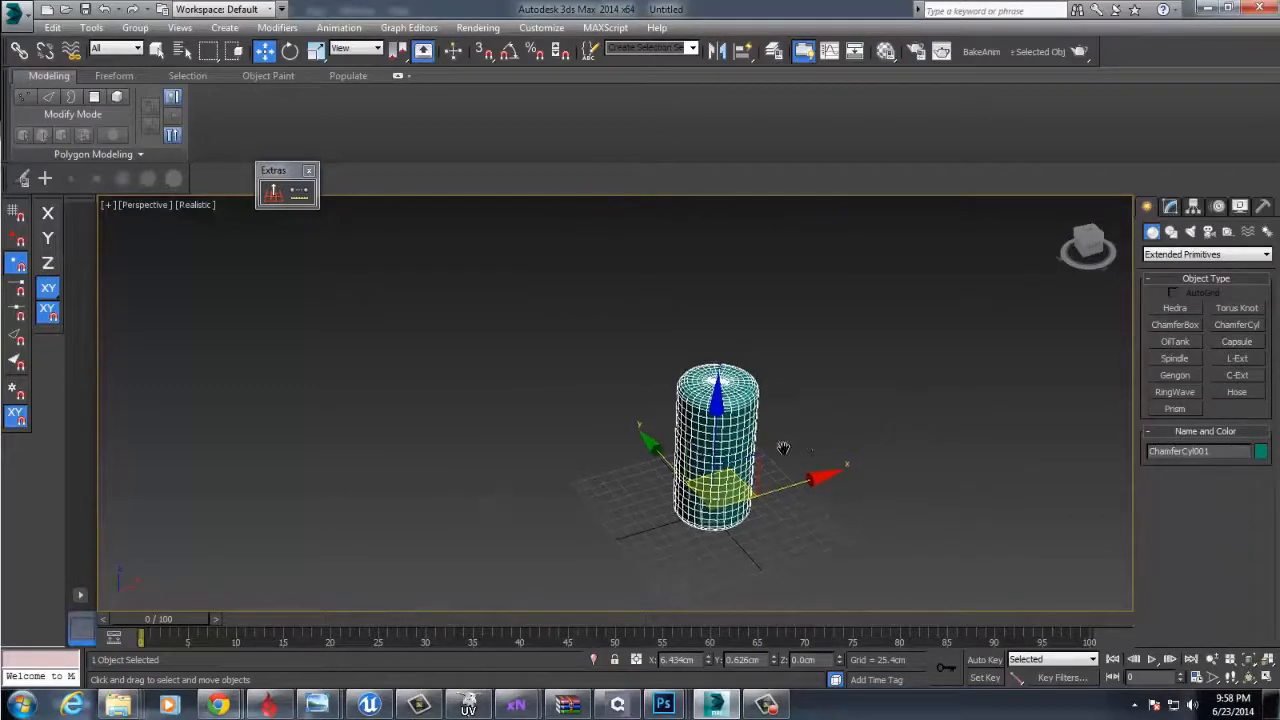
scroll(784, 443, up, 3)
alt+middle_drag(784, 443, 720, 508)
scroll(712, 472, up, 2)
scroll(720, 508, down, 3)
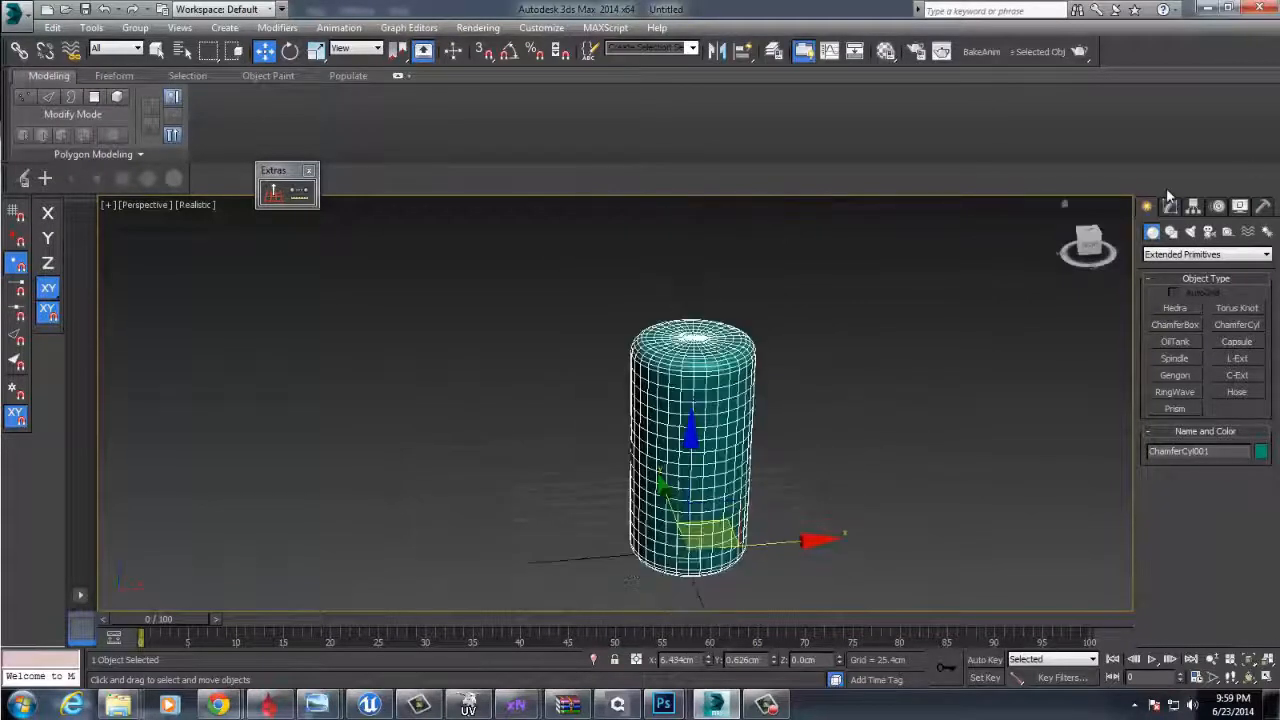
alt+middle_drag(880, 443, 831, 463)
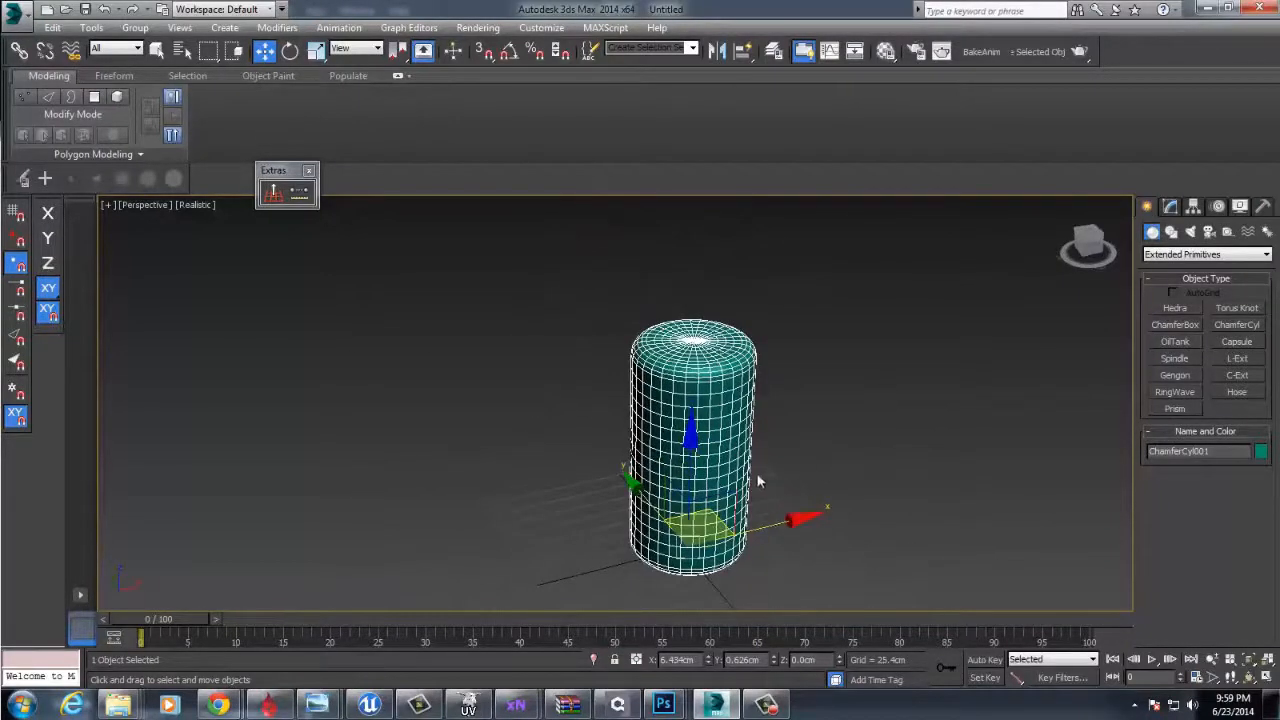
alt+middle_drag(728, 408, 750, 410)
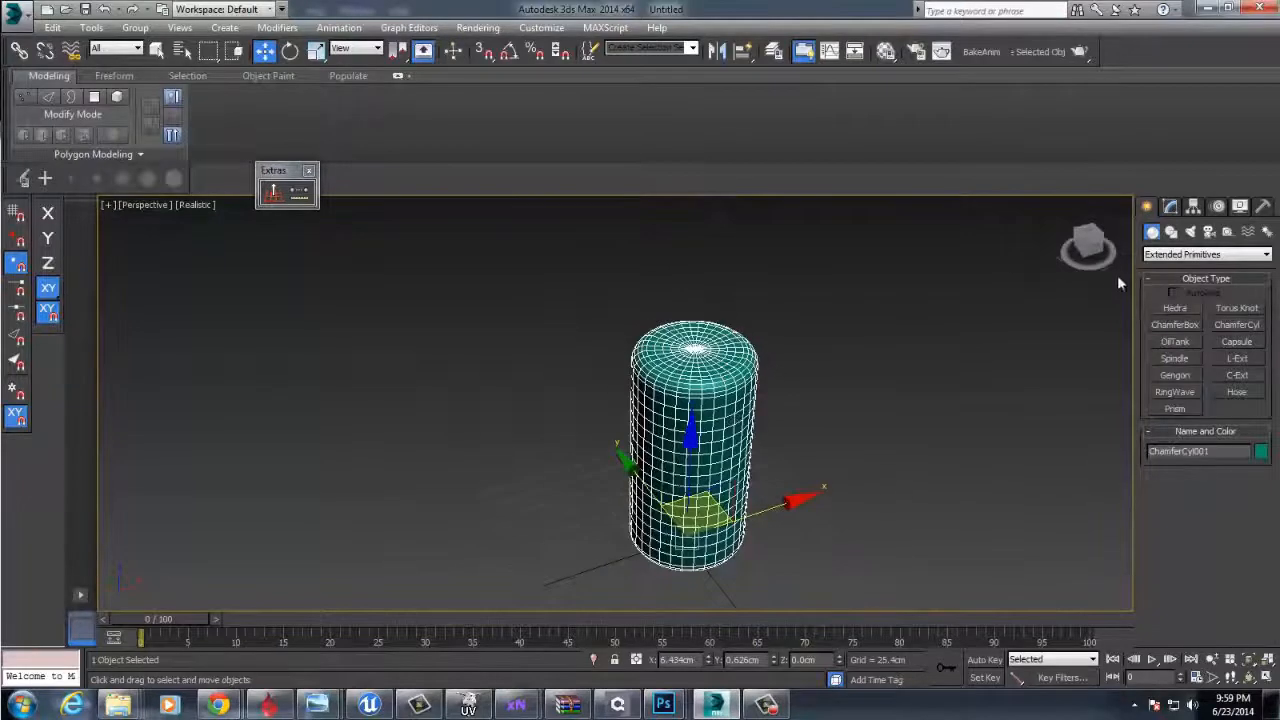
- Clone the cylinder once, placing the new one at about X -42 cm and Z 138 cm
click(1170, 207)
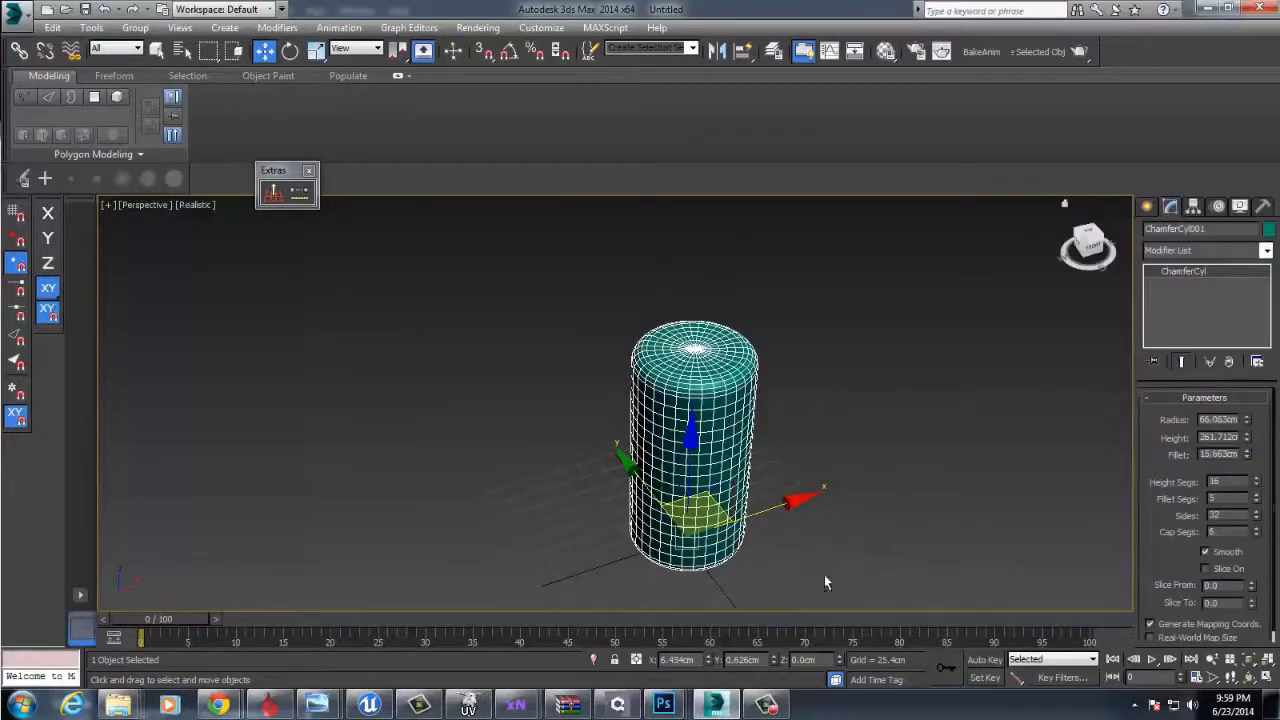
alt+middle_drag(825, 583, 731, 487)
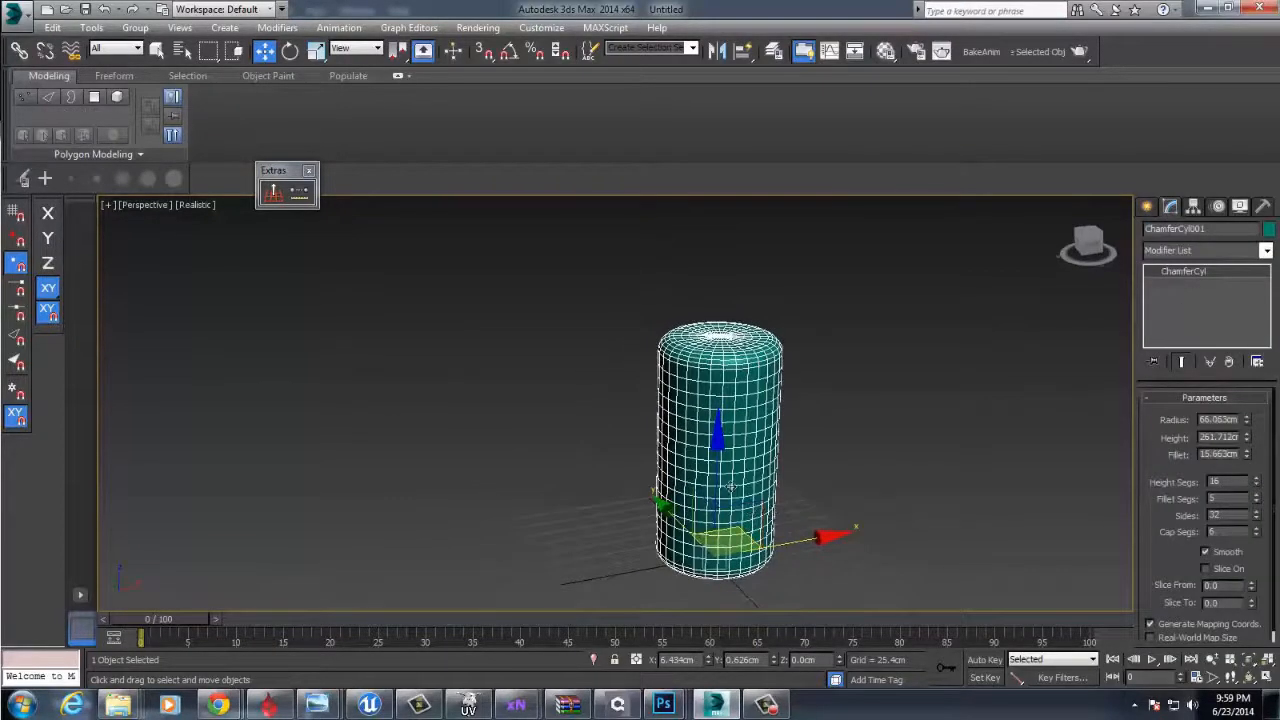
mouse_move(752, 503)
shift+mouse_down()
mouse_move(700, 408)
mouse_move(712, 376)
mouse_move(718, 398)
shift+mouse_up()
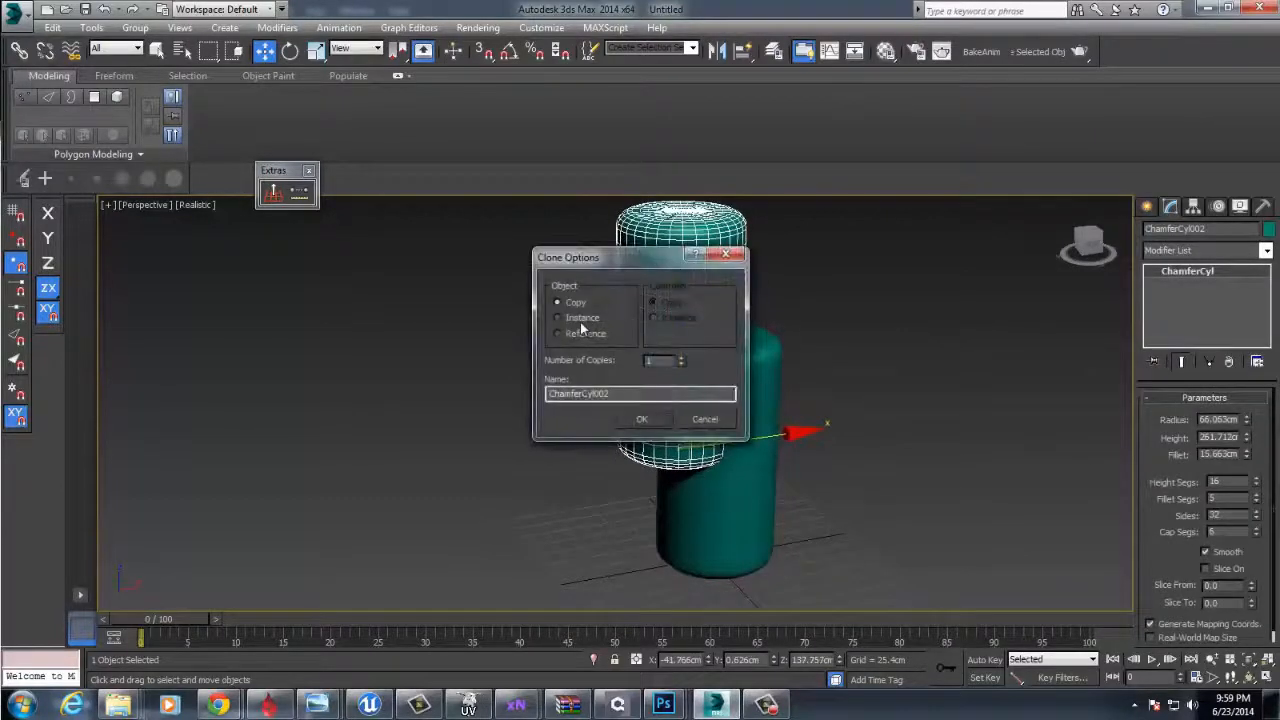
click(643, 420)
mouse_move(672, 420)
alt+middle_down()
mouse_move(729, 446)
mouse_move(706, 434)
alt+middle_up()
- Scale the raised cylinder thinner and clone it beside itself as a third cylinder
key(r)
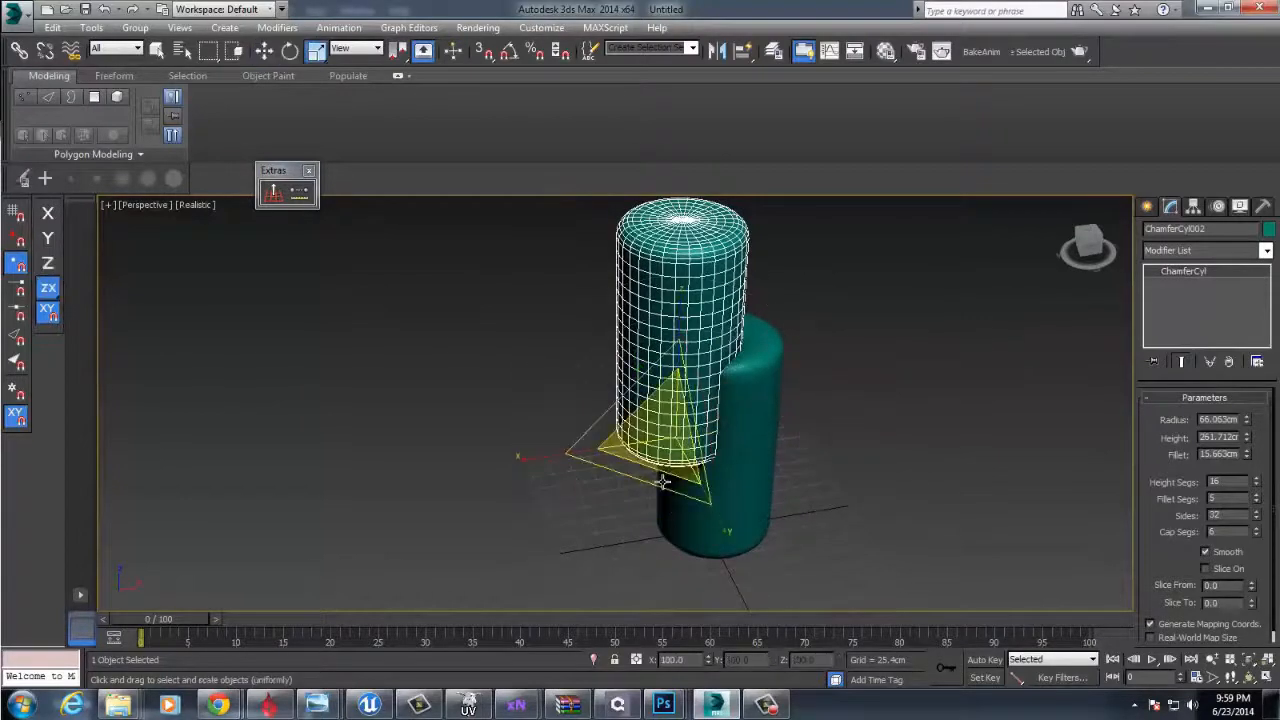
drag(668, 455, 740, 445)
key(w)
key(Return)
- Enlarge the third cylinder in width and height, and lower it to a Z position of about 111 cm
key(r)
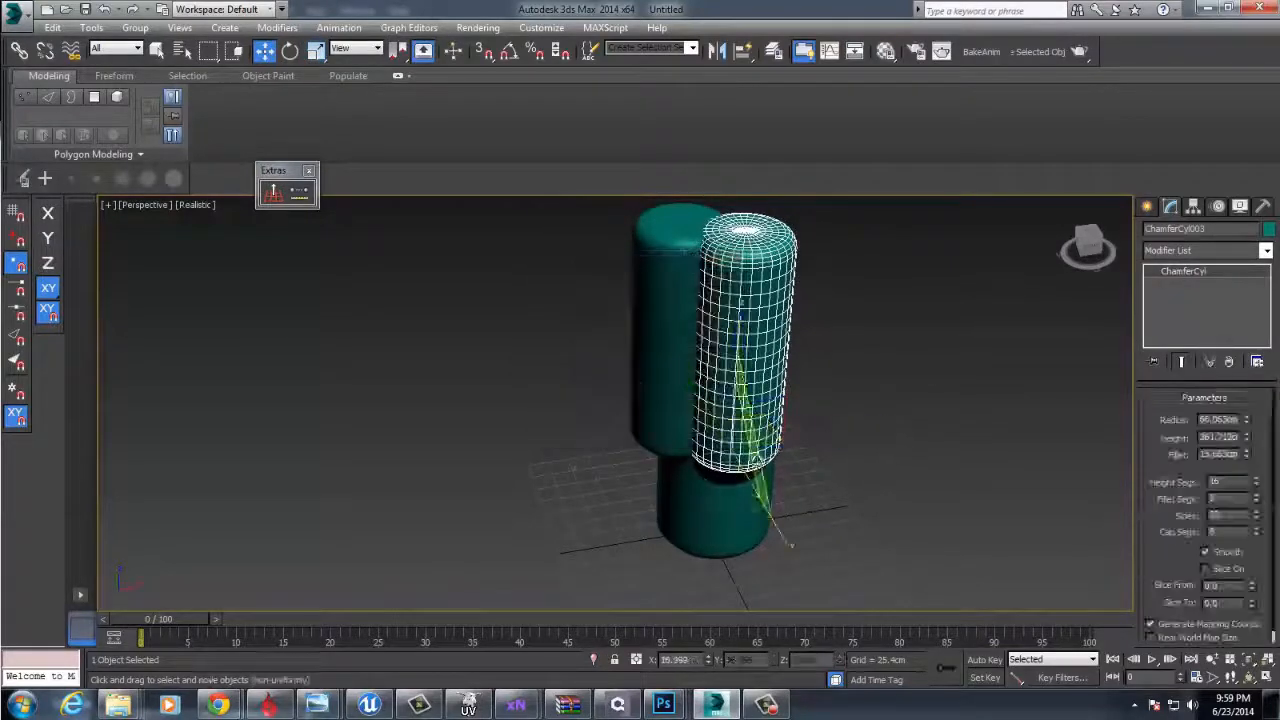
mouse_move(710, 498)
mouse_down()
mouse_move(712, 520)
mouse_move(717, 508)
mouse_up()
alt+middle_drag(717, 508, 798, 468)
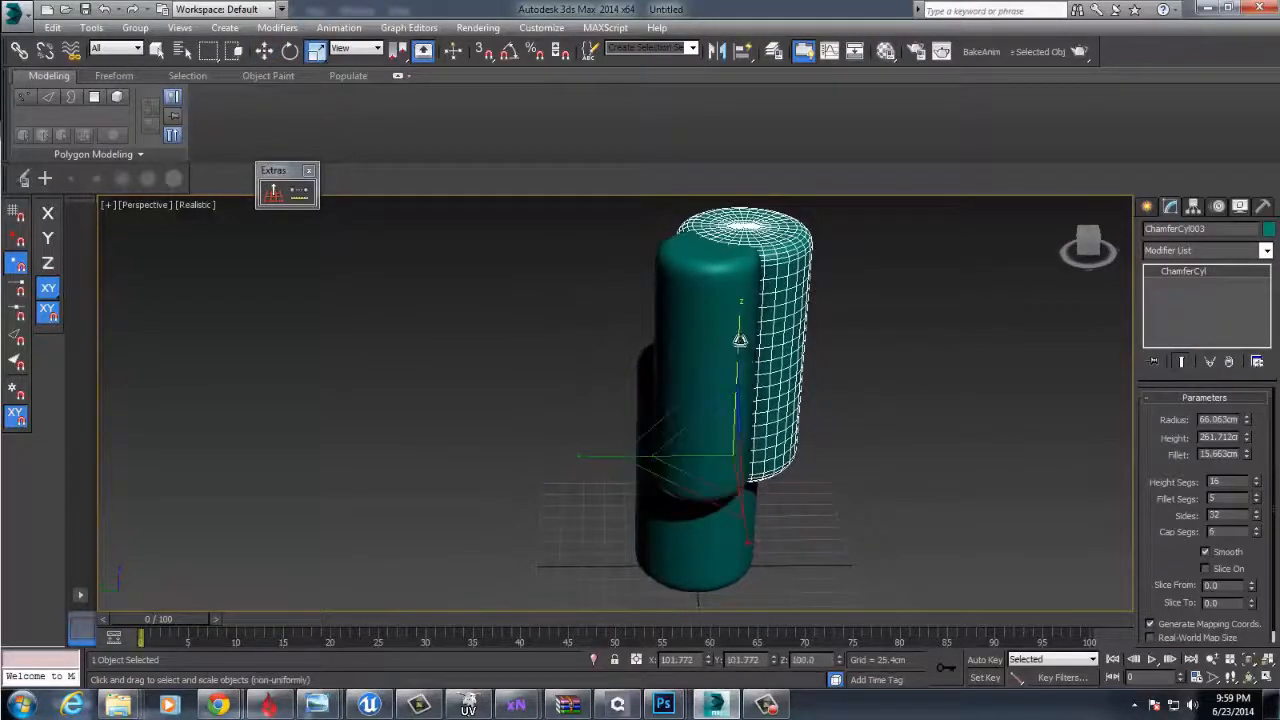
drag(737, 334, 738, 332)
alt+middle_drag(738, 432, 680, 446)
key(w)
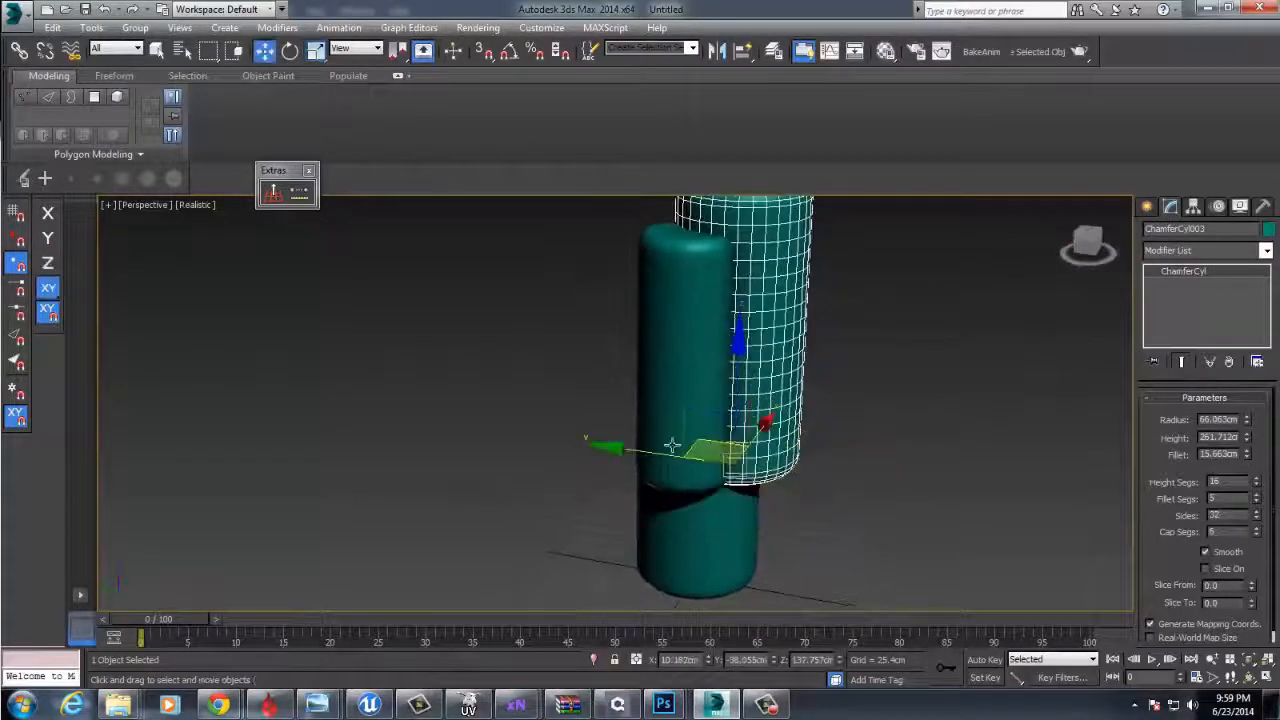
drag(732, 397, 732, 415)
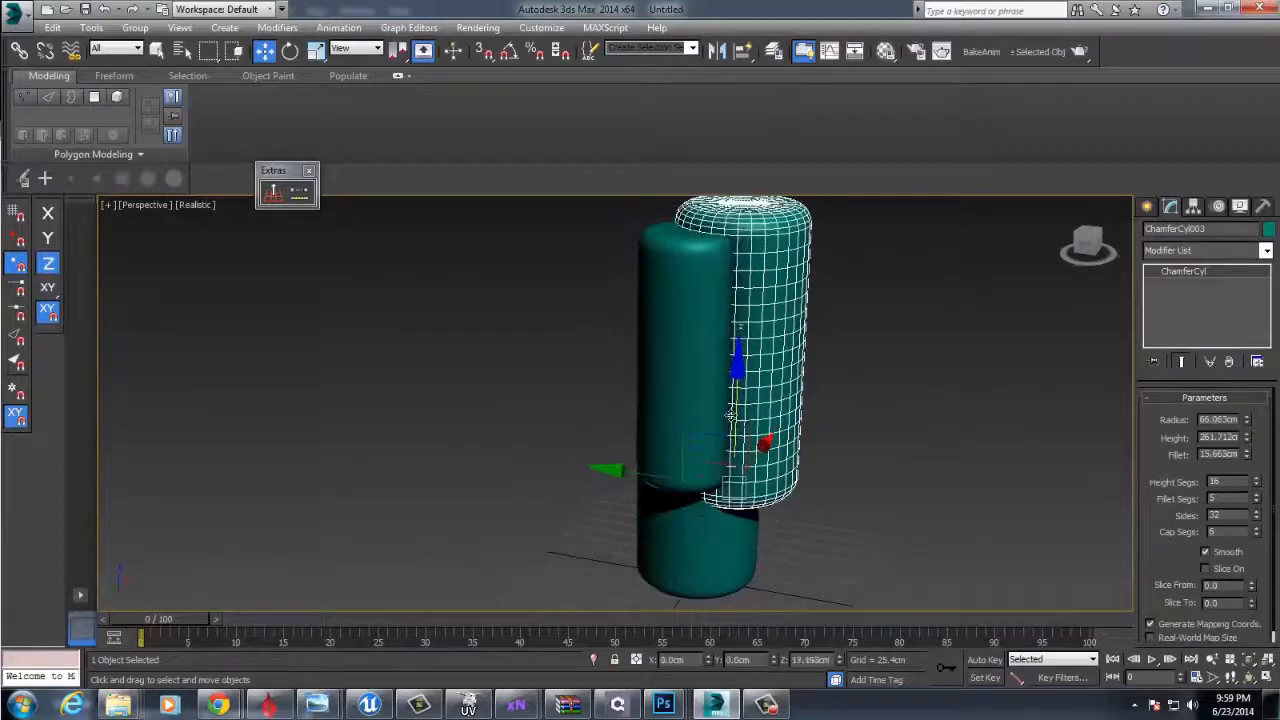
- Clone the third cylinder to about Y 61 cm, and clone that one again higher up at about Z 230 cm
shift+drag(660, 462, 577, 458)
mouse_move(648, 481)
alt+middle_down()
mouse_move(720, 457)
mouse_move(888, 520)
alt+middle_up()
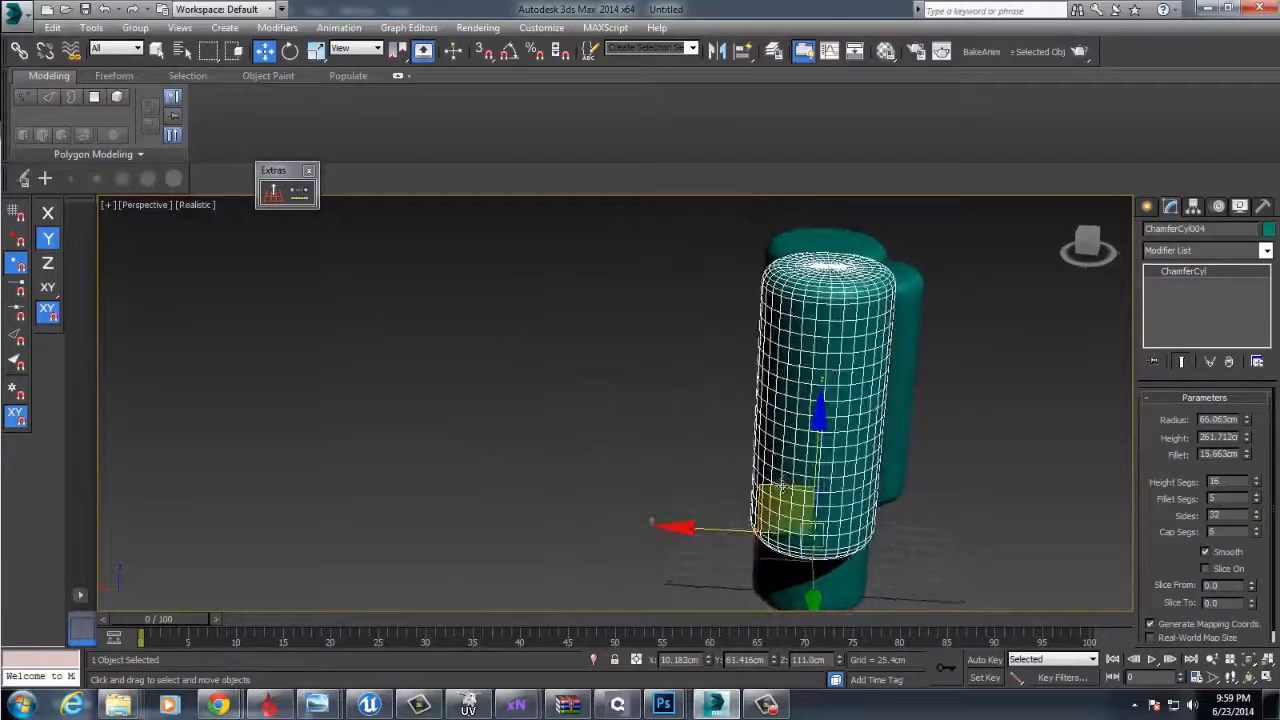
mouse_move(781, 488)
shift+mouse_down()
mouse_move(740, 408)
mouse_move(760, 399)
shift+mouse_up()
key(Return)
alt+middle_drag(820, 440, 763, 449)
alt+middle_drag(694, 397, 814, 423)
alt+middle_drag(938, 423, 958, 391)
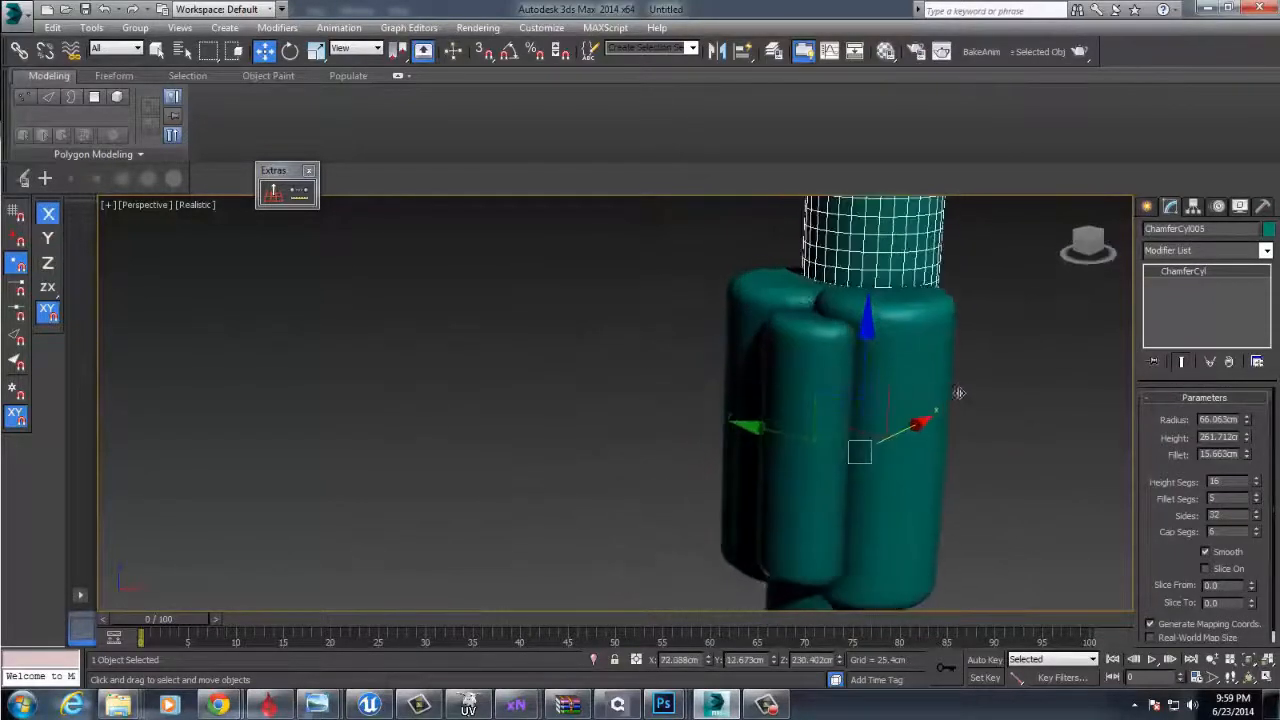
- Create a standard primitive box in the front view, overlapping the middle of the cylinder cluster
click(978, 433)
key(f)
middle_drag(782, 477, 891, 454)
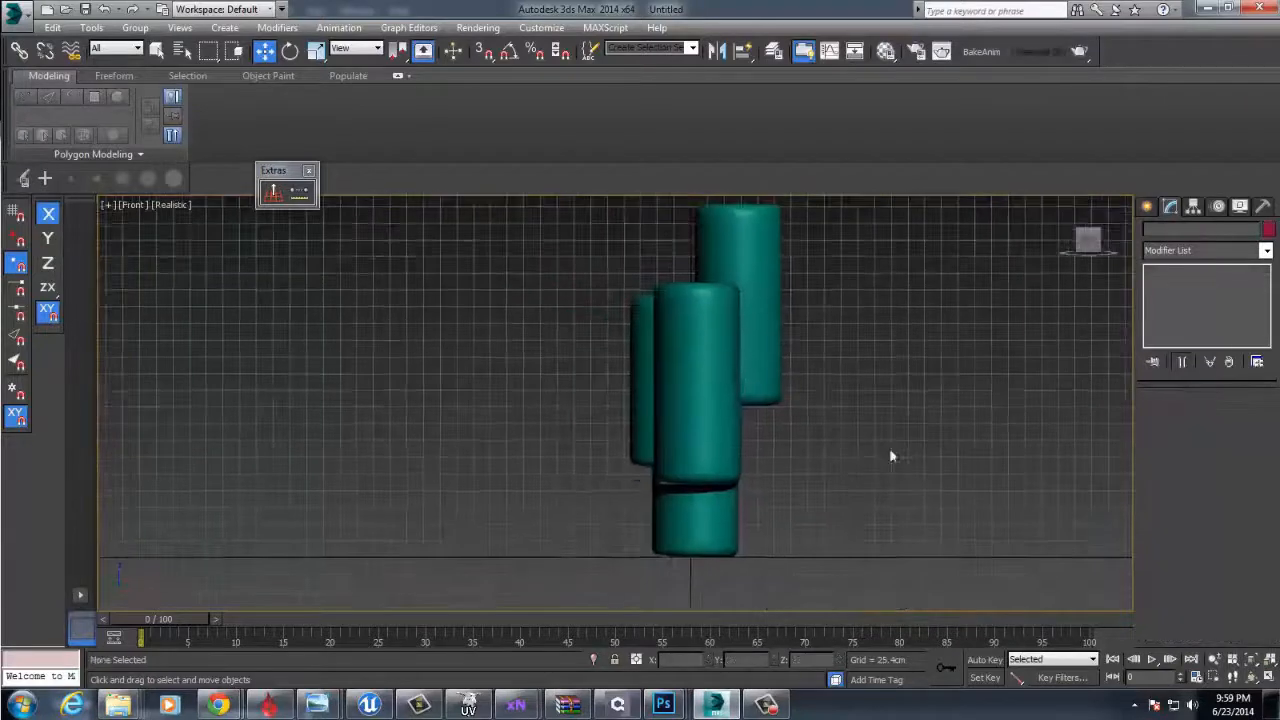
click(1148, 206)
click(1190, 254)
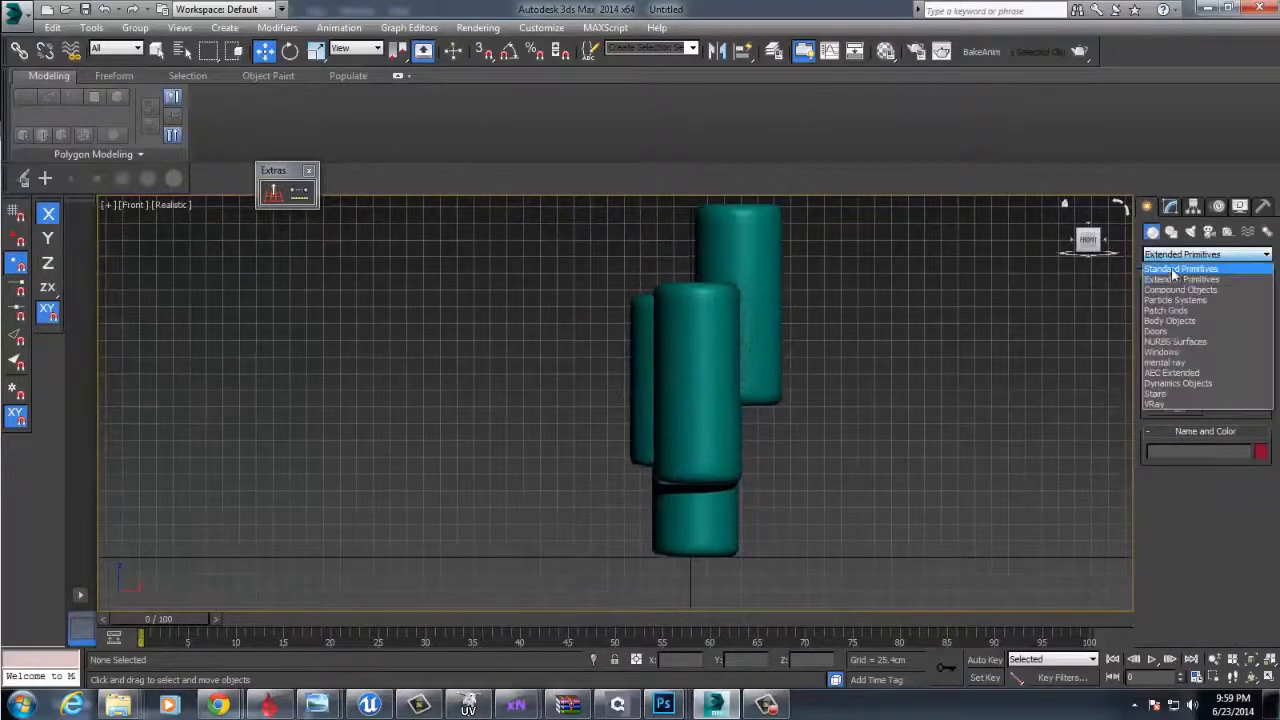
click(1190, 263)
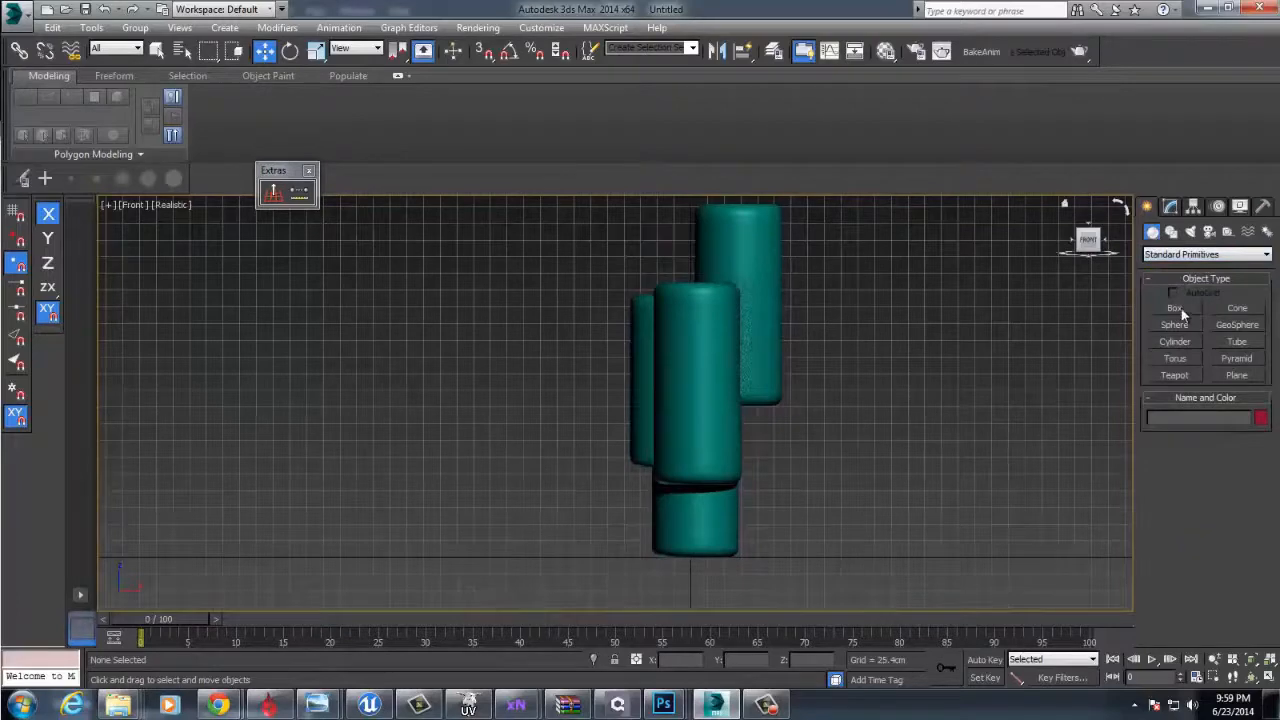
click(1175, 308)
middle_drag(866, 360, 820, 367)
drag(694, 365, 808, 489)
click(792, 452)
- Move the box along the Y axis to about 39.5 cm so it sits against the cylinders
mouse_move(792, 452)
alt+middle_down()
mouse_move(771, 464)
mouse_move(786, 437)
alt+middle_up()
scroll(786, 437, up, 3)
key(w)
drag(820, 423, 869, 414)
alt+middle_drag(630, 440, 866, 431)
scroll(750, 426, up, 3)
scroll(762, 433, down, 3)
- Convert the box to an Editable Poly for component-level editing
right_click(866, 431)
mouse_move(937, 594)
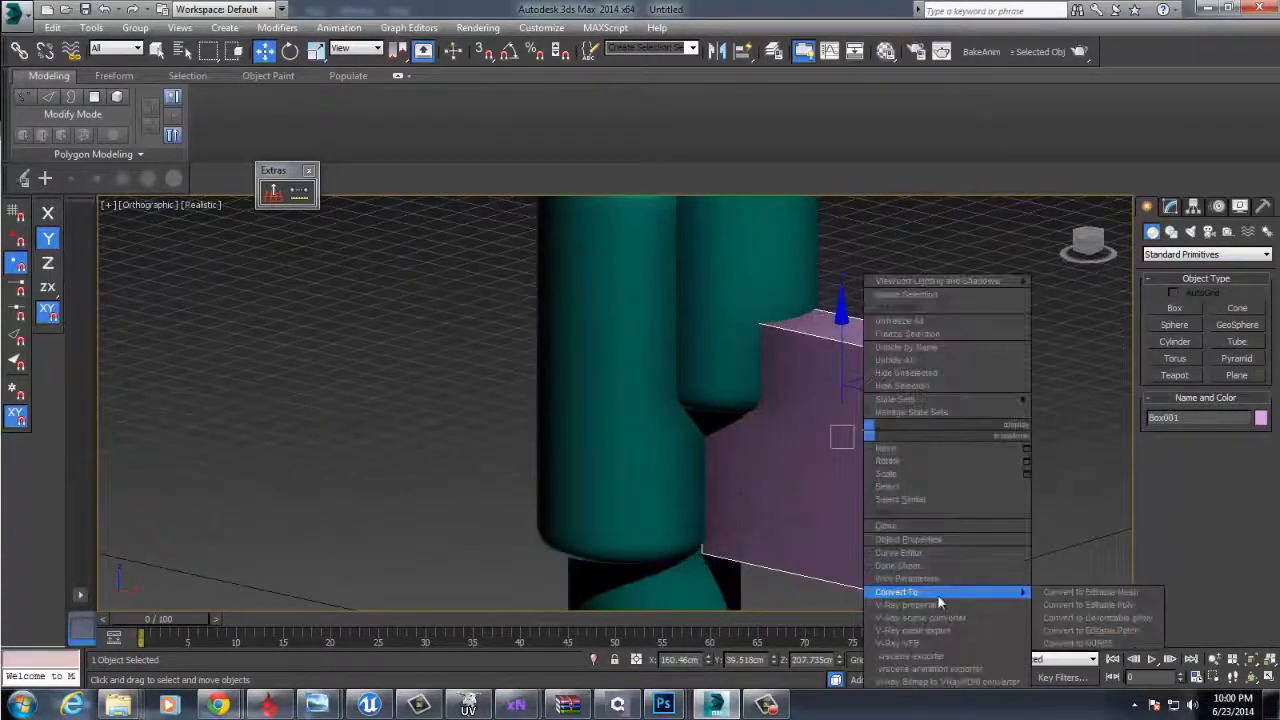
click(1062, 604)
click(1221, 432)
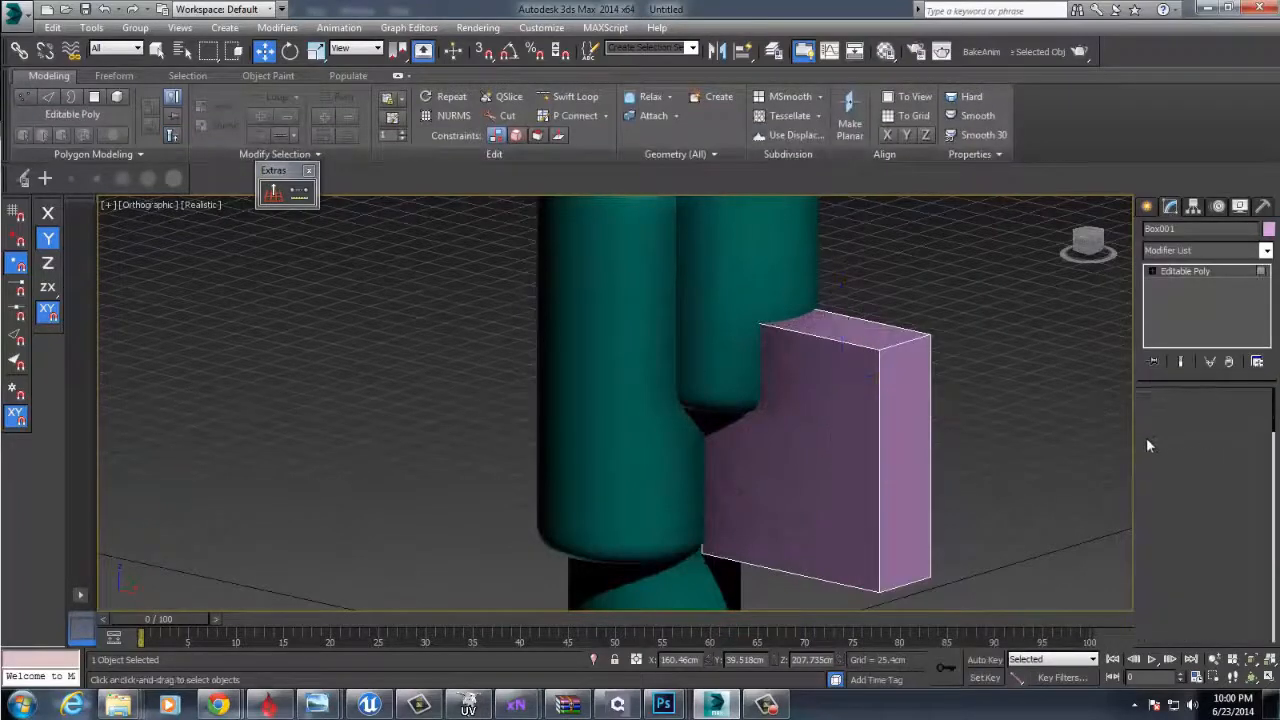
- Check the material ID and smoothing group assigned to each polygon of the box, first with all polygons selected and with individual faces
scroll(1220, 480, down, 5)
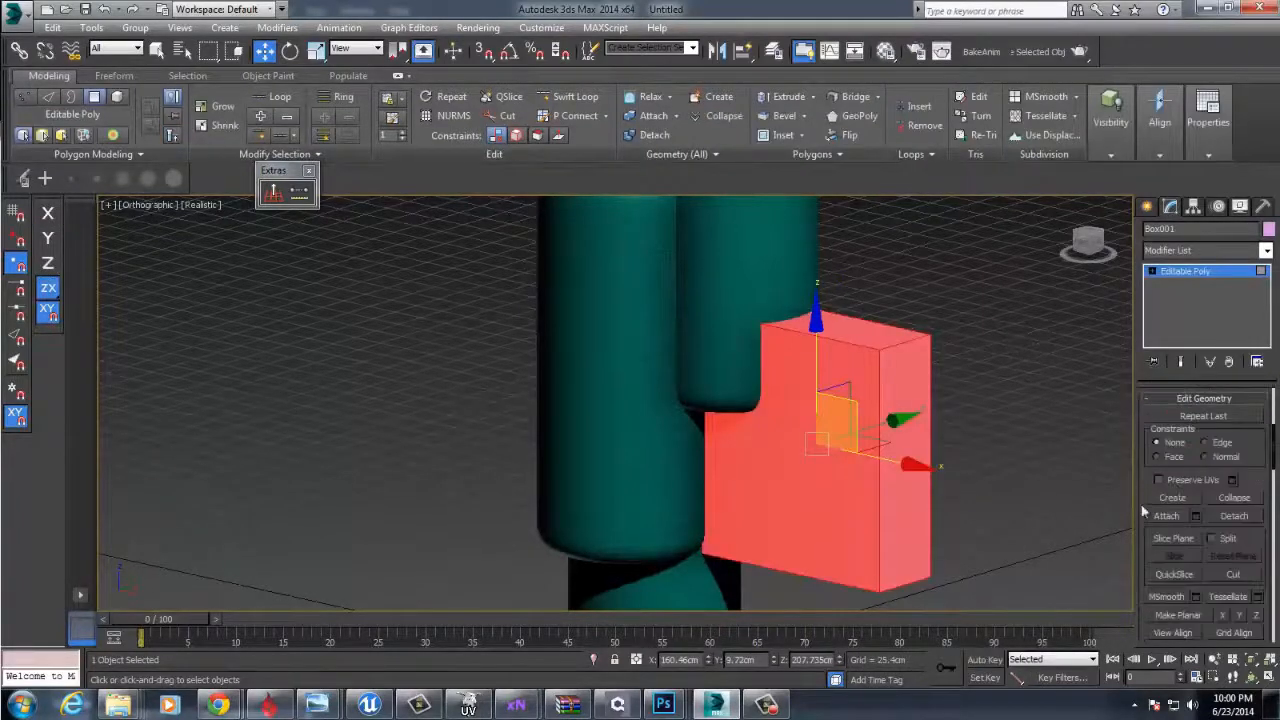
scroll(1183, 537, down, 5)
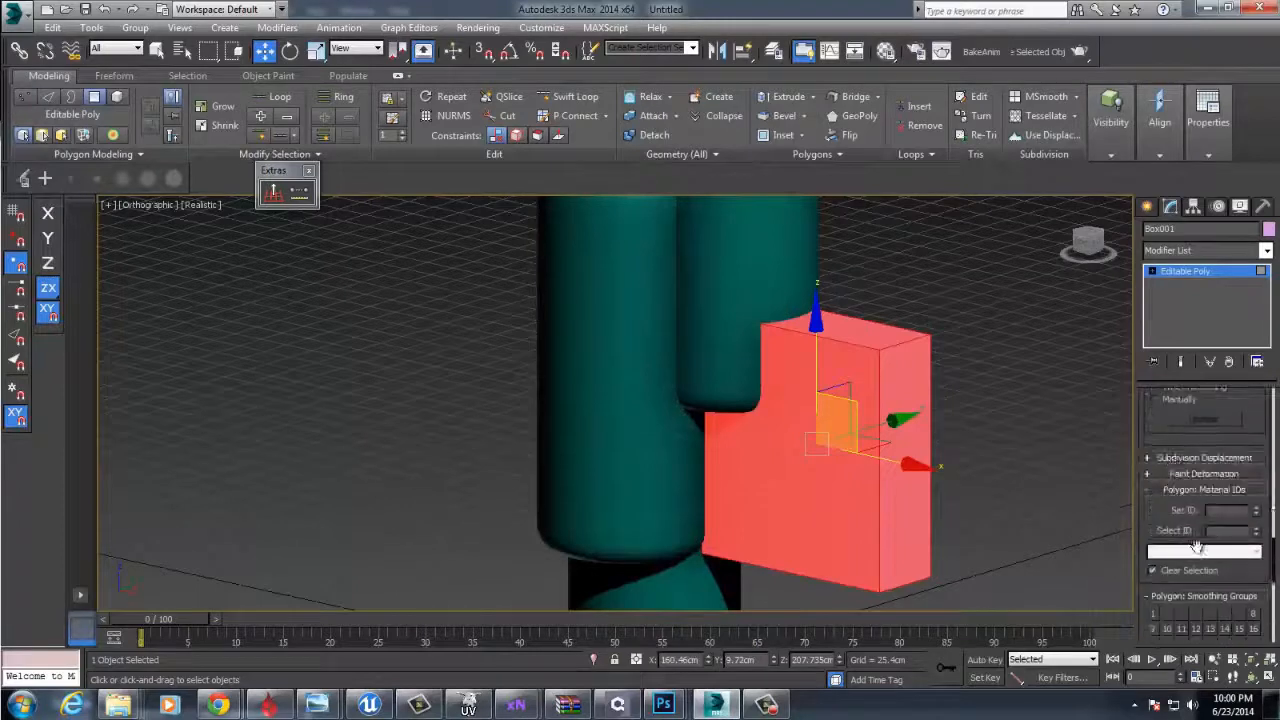
click(1012, 429)
key(ctrl+a)
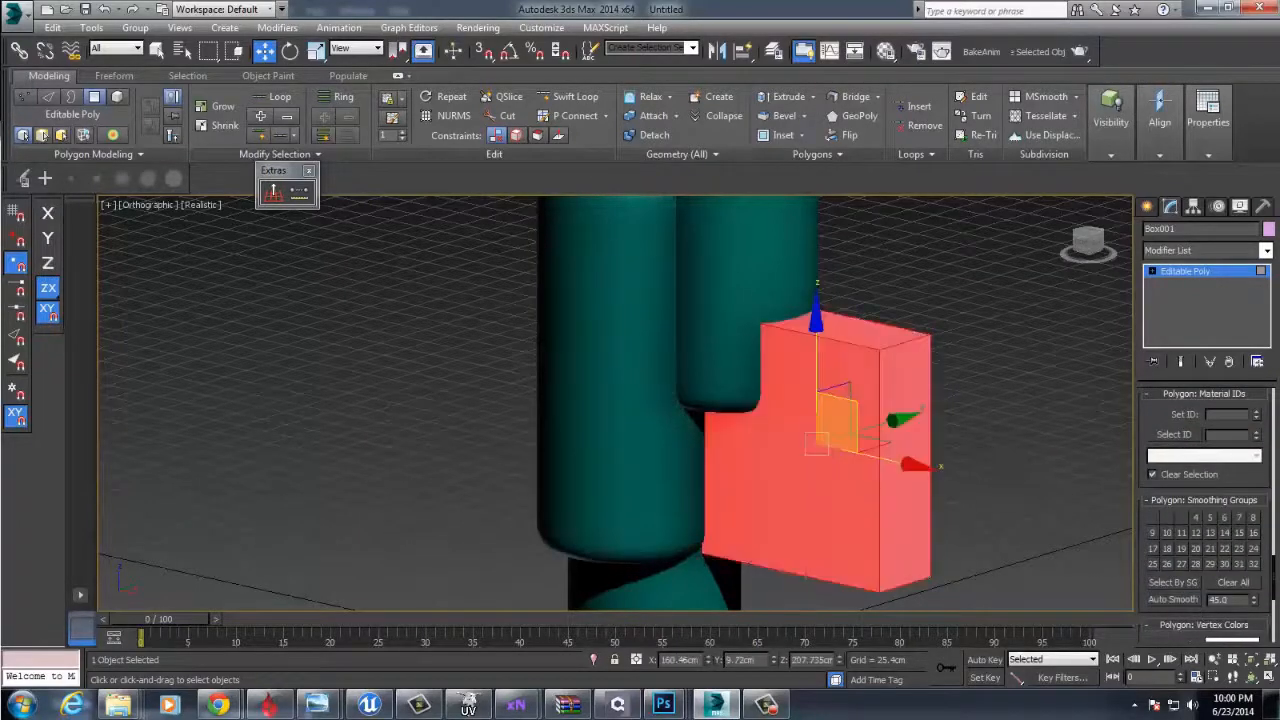
click(953, 396)
click(910, 391)
click(802, 390)
click(834, 348)
alt+middle_drag(905, 408, 780, 380)
click(806, 514)
alt+middle_drag(1030, 520, 1055, 477)
click(876, 450)
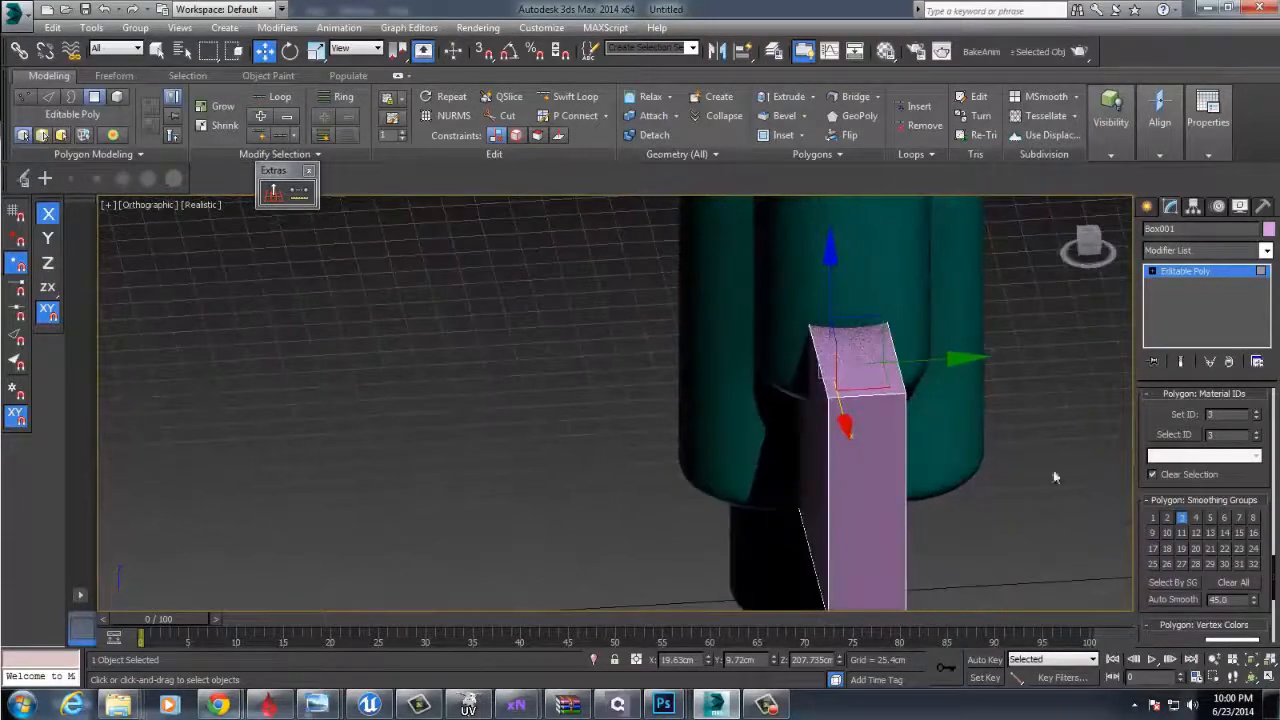
- Leave the box's polygon level and apply a TurboSmooth modifier to the whole object
click(1227, 276)
key(e)
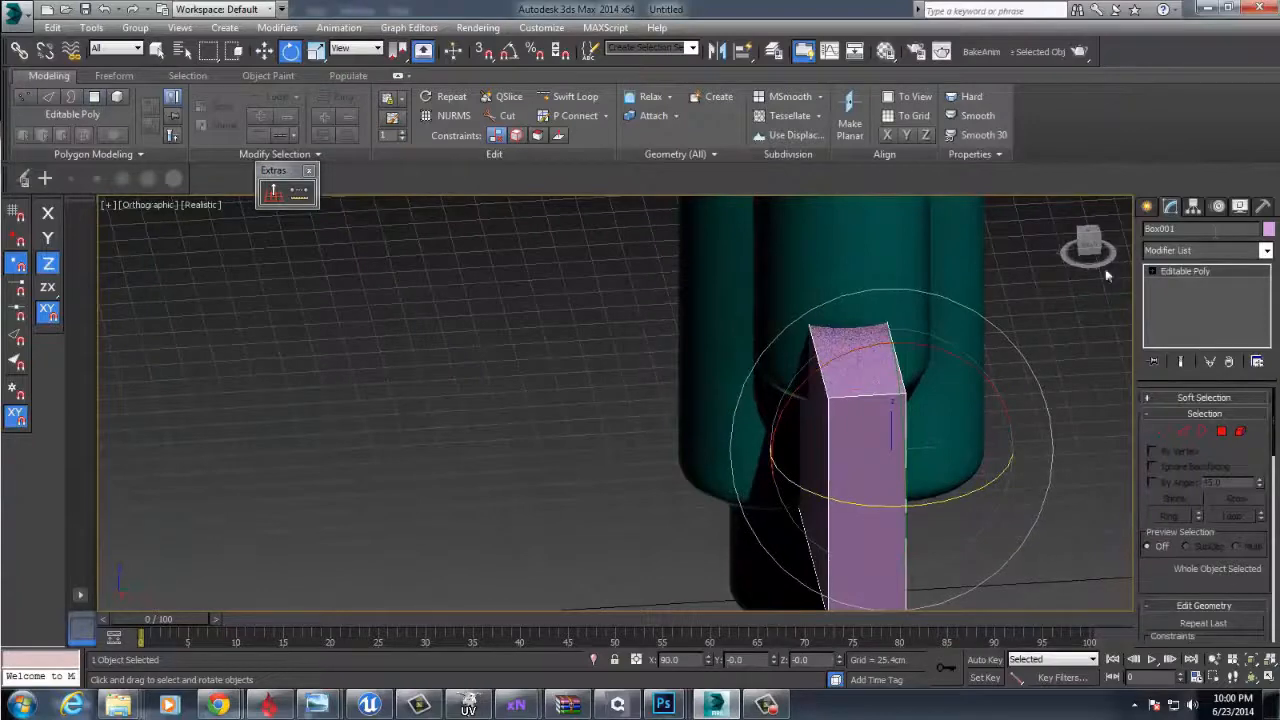
click(1205, 251)
scroll(1200, 450, down, 5)
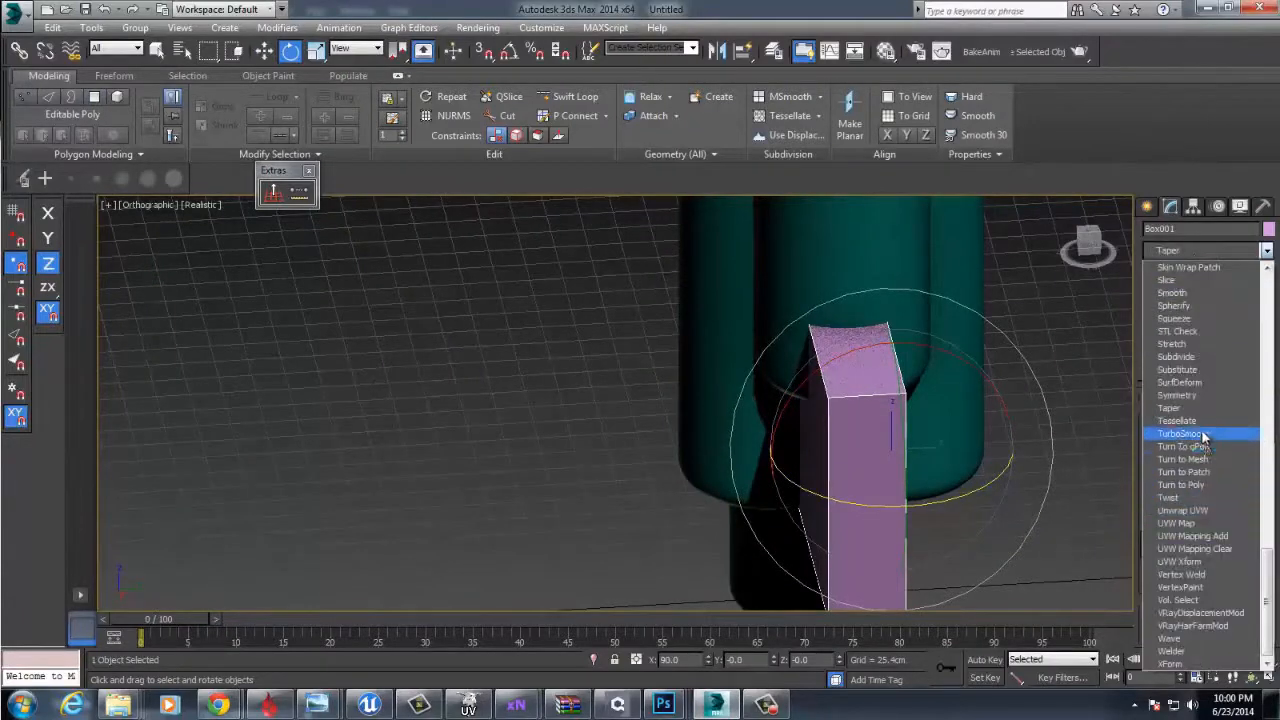
click(1175, 434)
alt+middle_drag(854, 411, 907, 480)
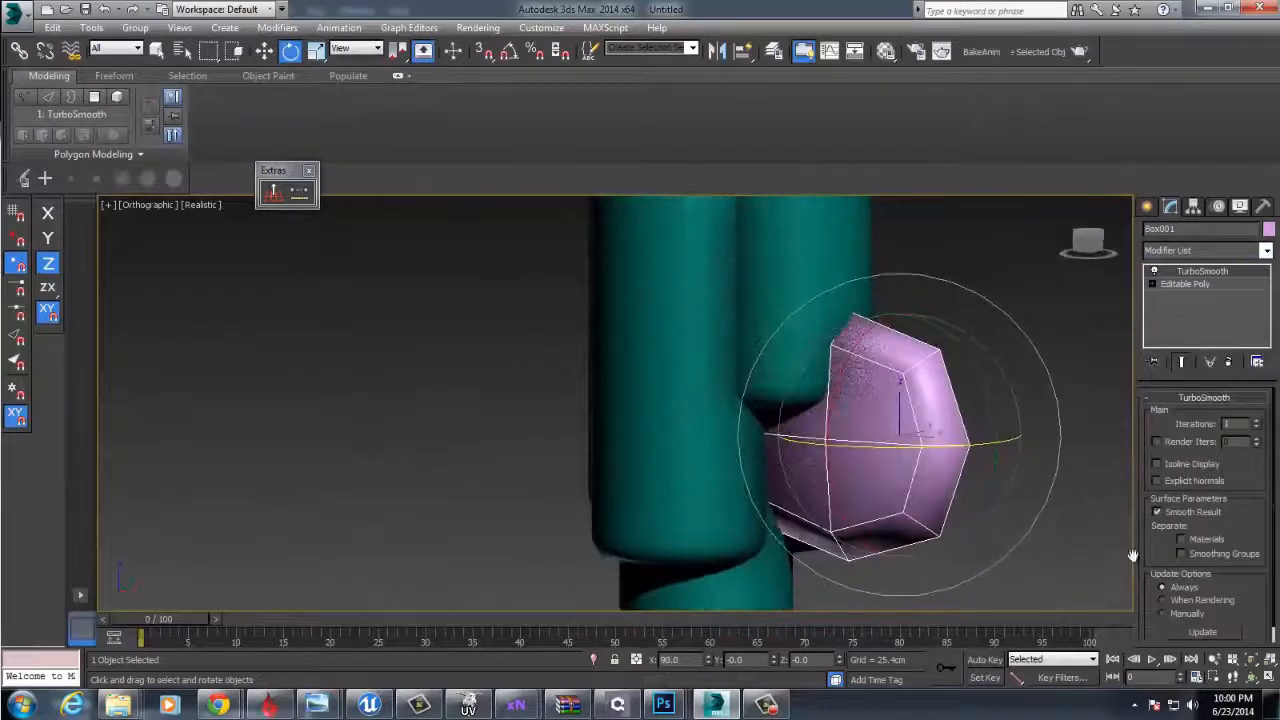
- Make the box's TurboSmooth separate by smoothing groups and set its iterations to 4
click(1183, 553)
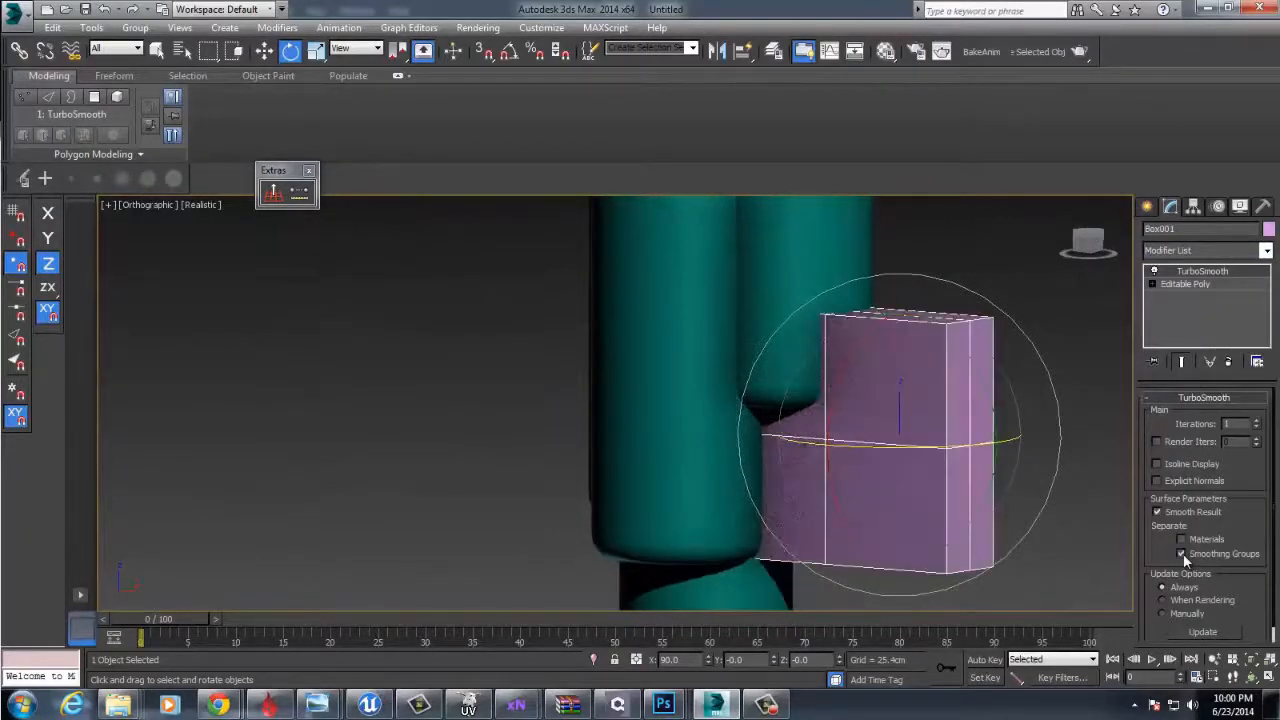
click(1257, 421)
click(1257, 421)
click(1257, 421)
alt+middle_drag(780, 330, 820, 364)
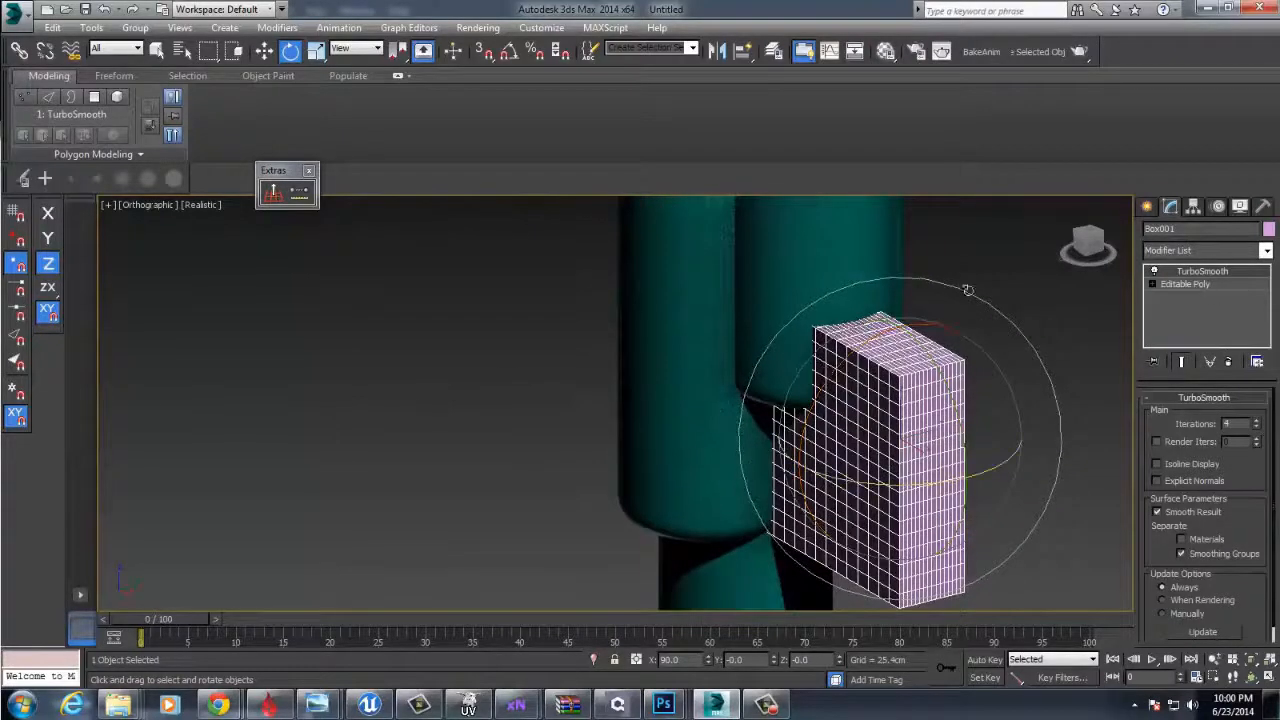
- Move the box down and closer into the cylinders, to about X 151 cm and Z 175 cm
click(1027, 303)
click(906, 389)
alt+middle_drag(1019, 329, 1069, 345)
click(998, 270)
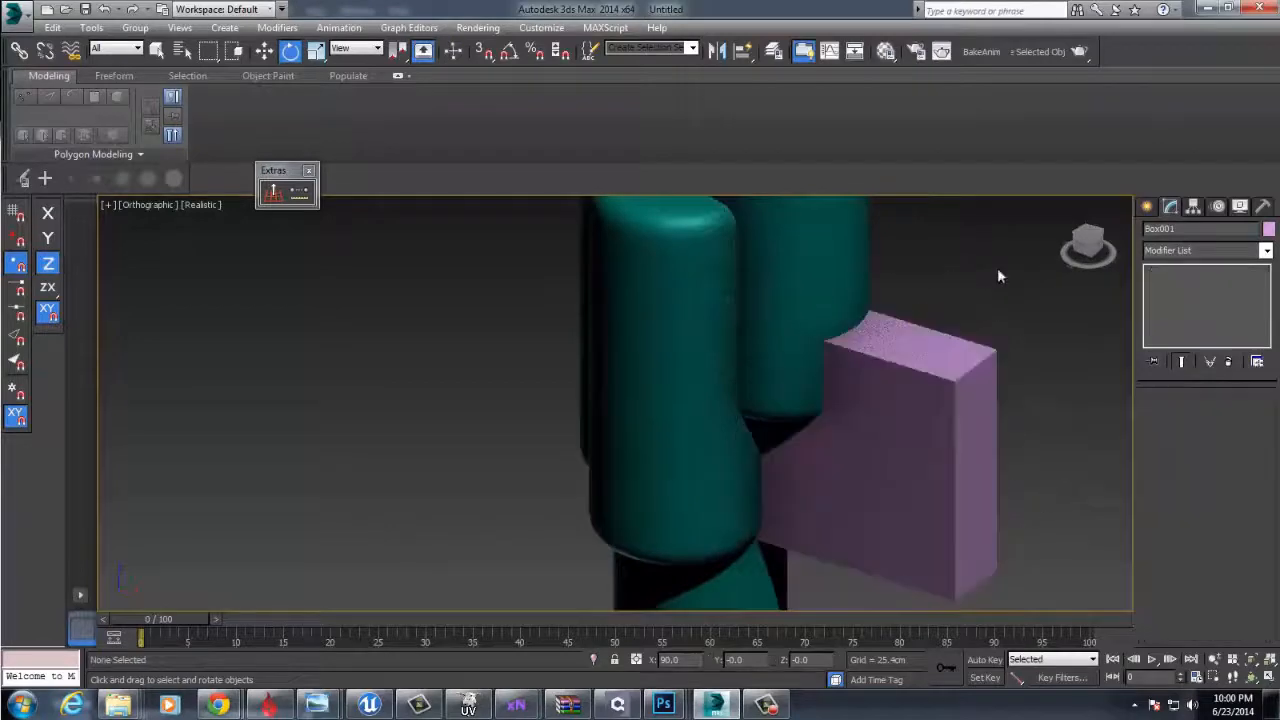
click(921, 377)
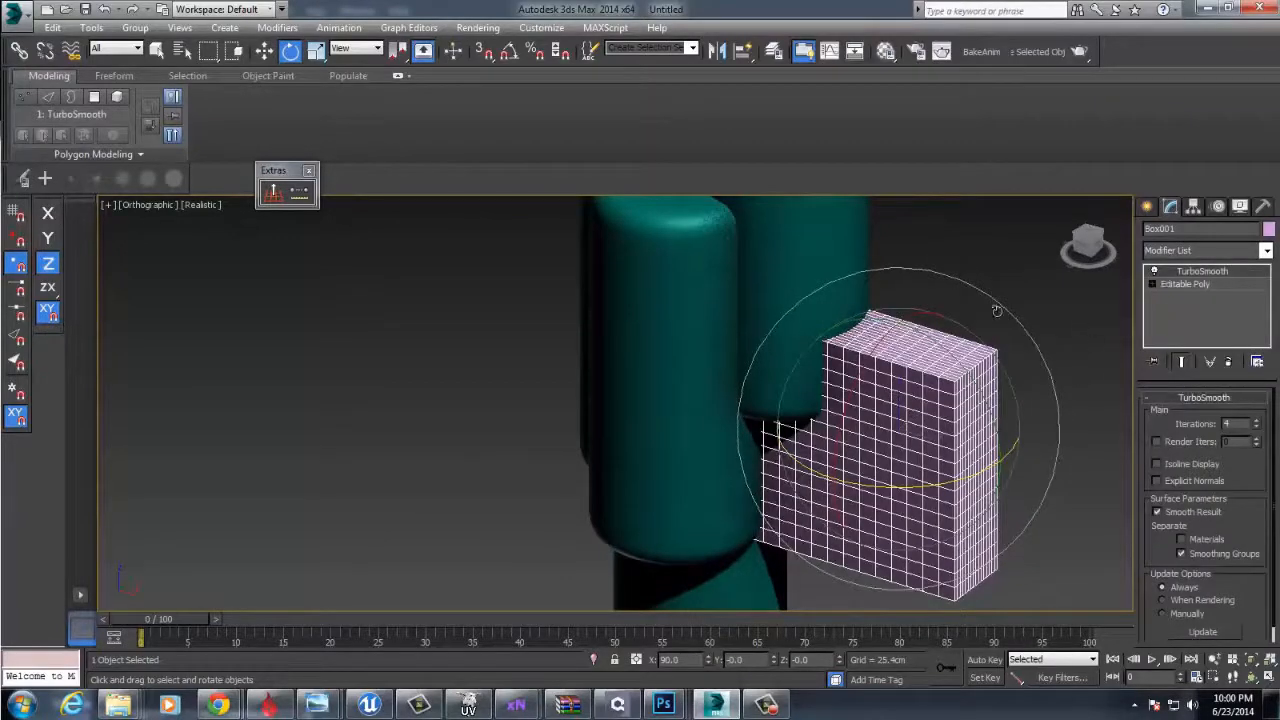
alt+middle_drag(1038, 342, 1059, 307)
key(w)
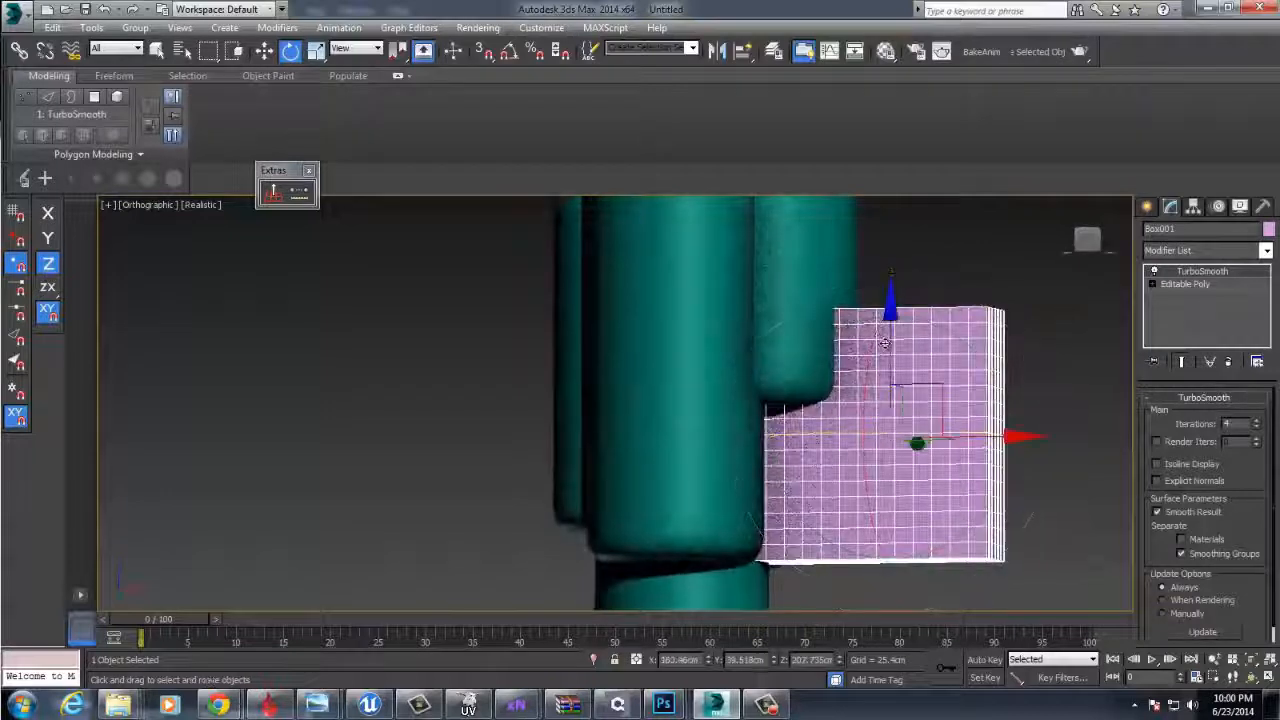
drag(889, 350, 860, 396)
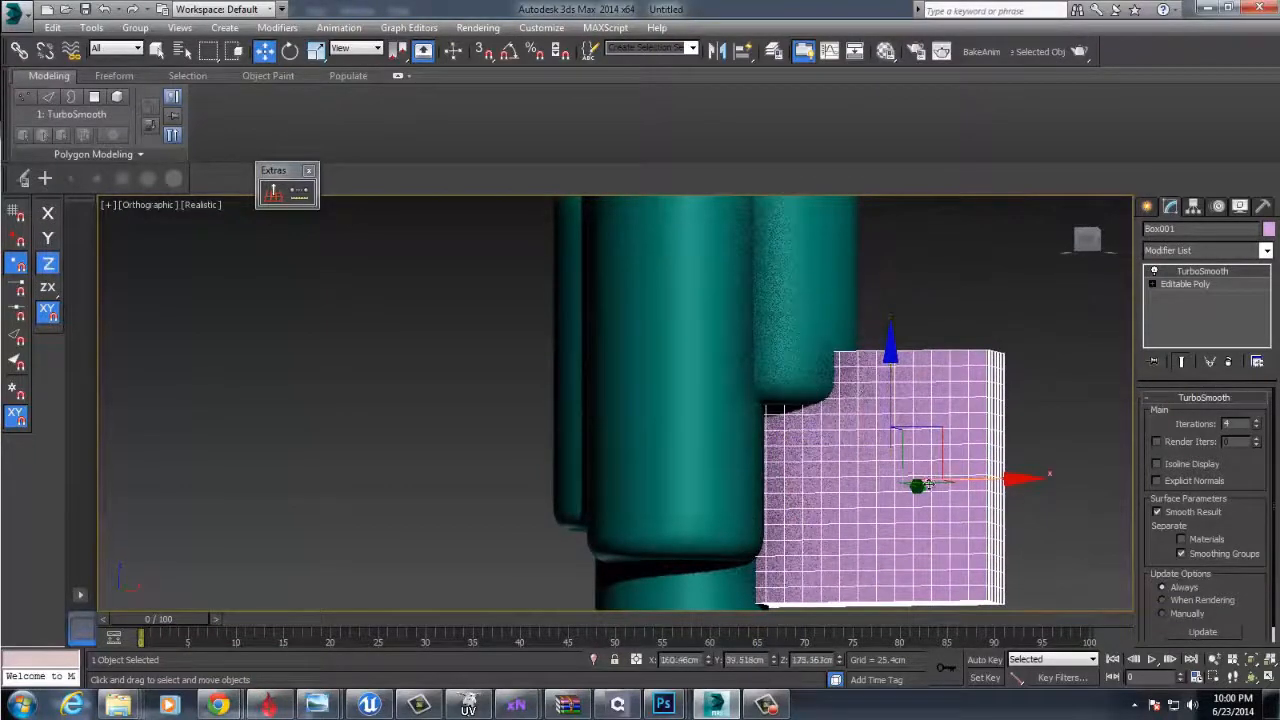
alt+middle_drag(1008, 481, 745, 393)
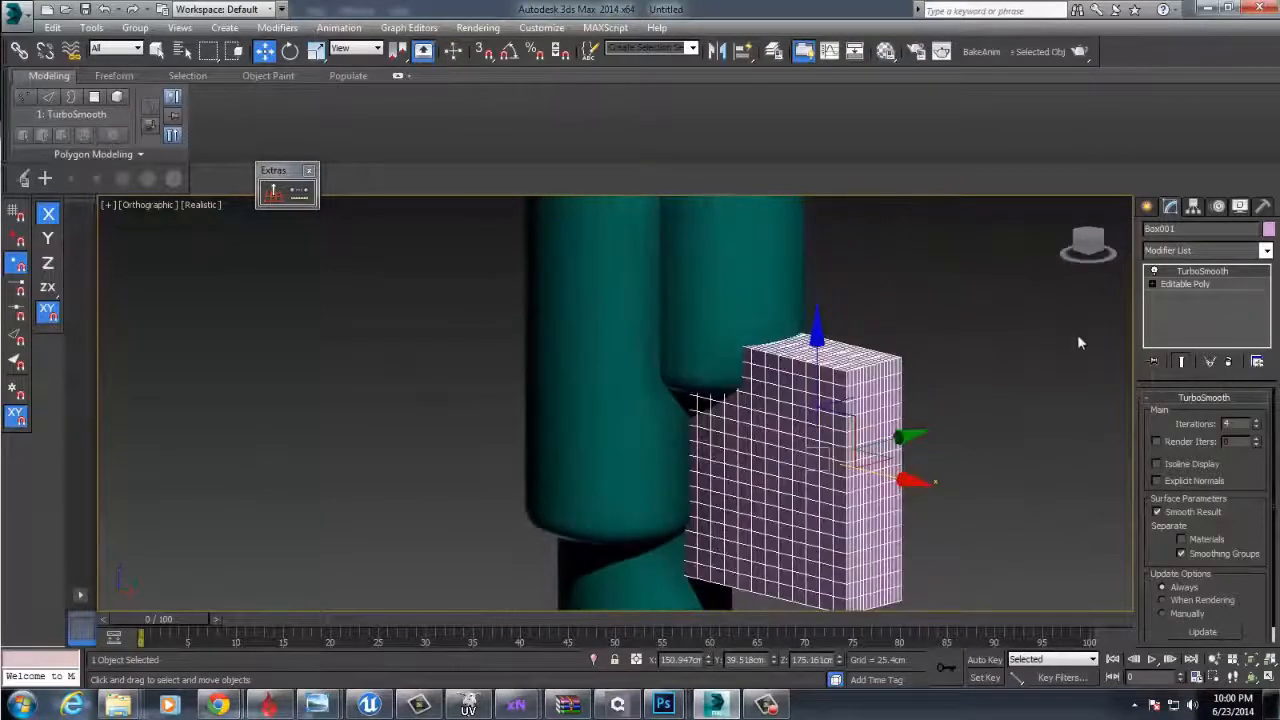
alt+middle_drag(812, 440, 808, 447)
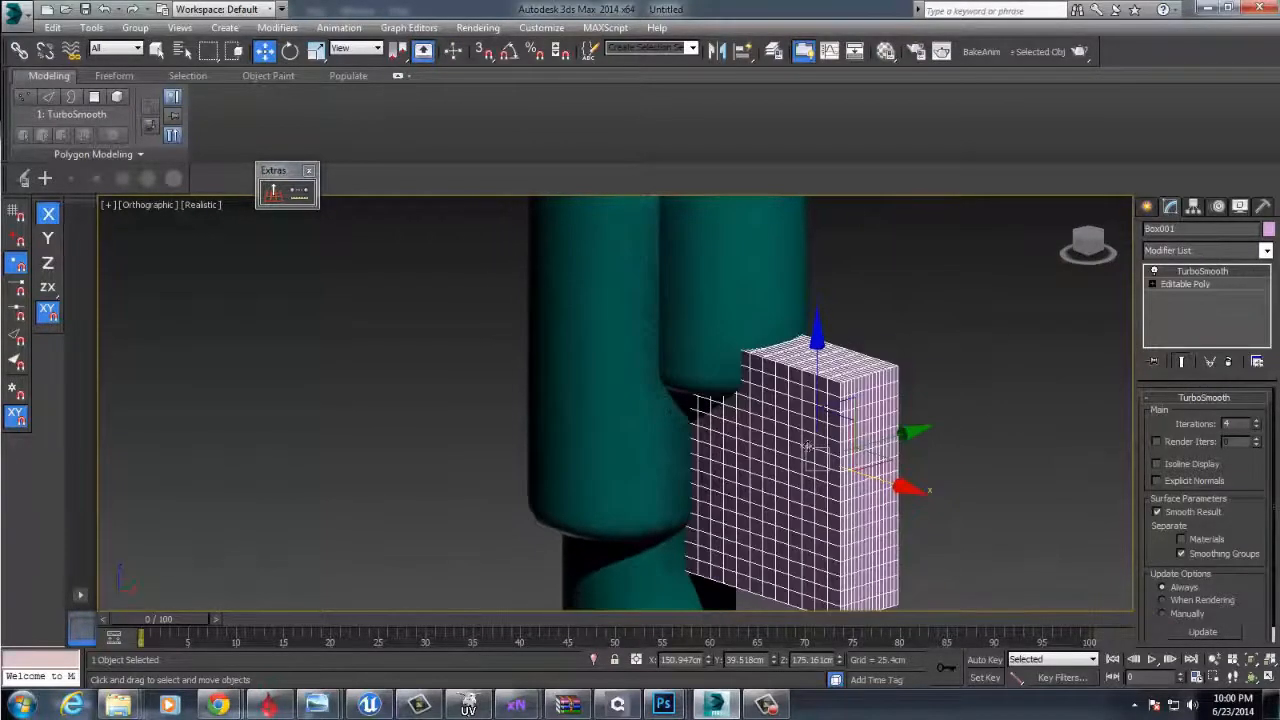
- Try a second TurboSmooth modifier on top of the box's first one and inspect the shaded edges
click(1250, 250)
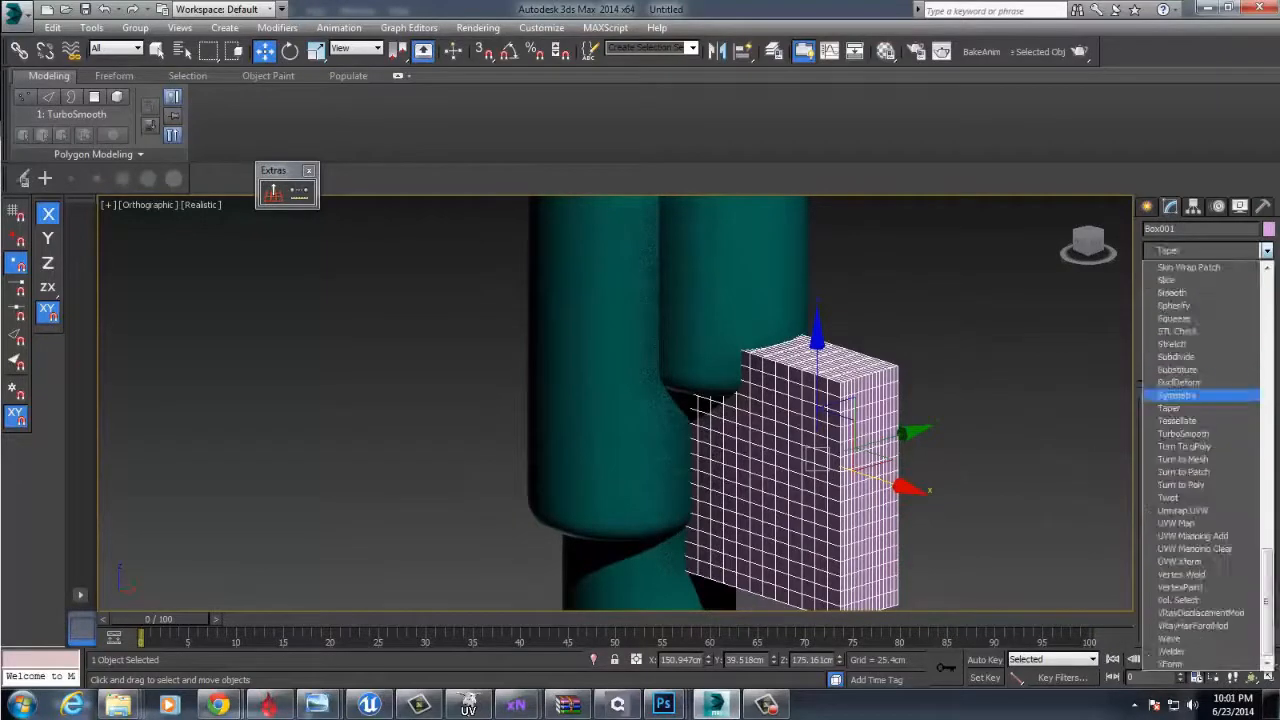
click(1222, 433)
alt+middle_drag(957, 431, 926, 436)
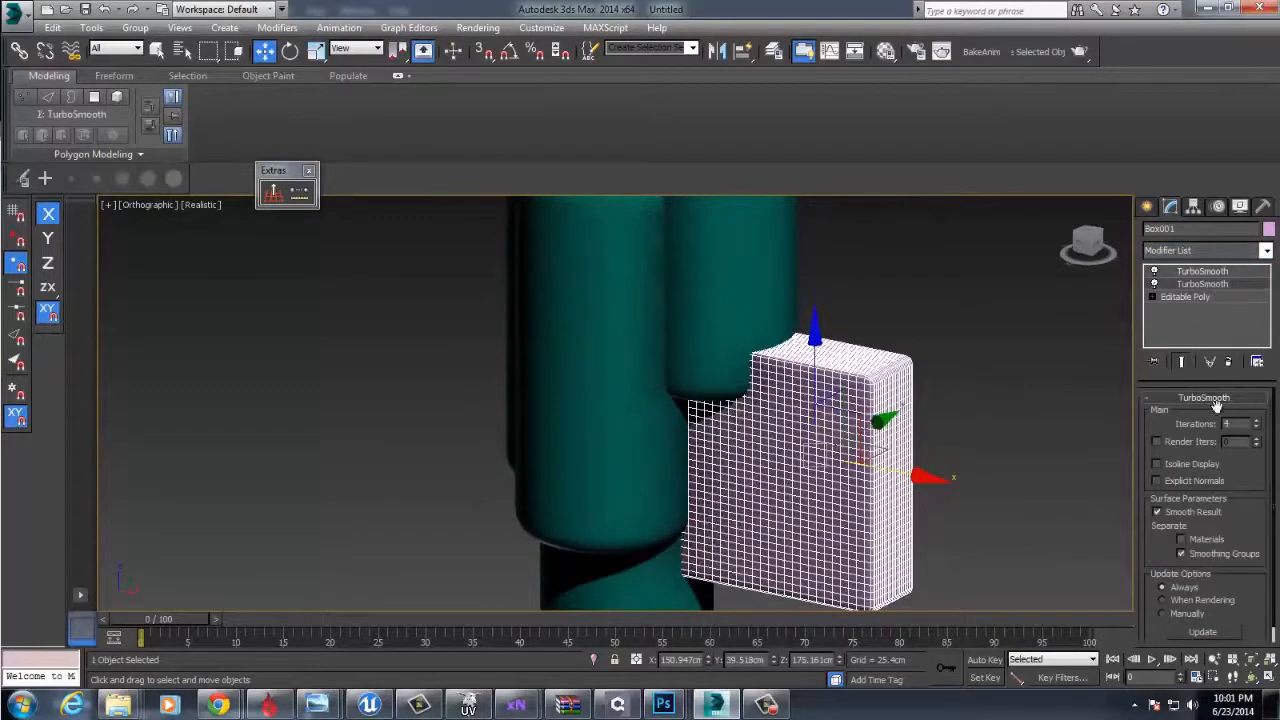
click(940, 414)
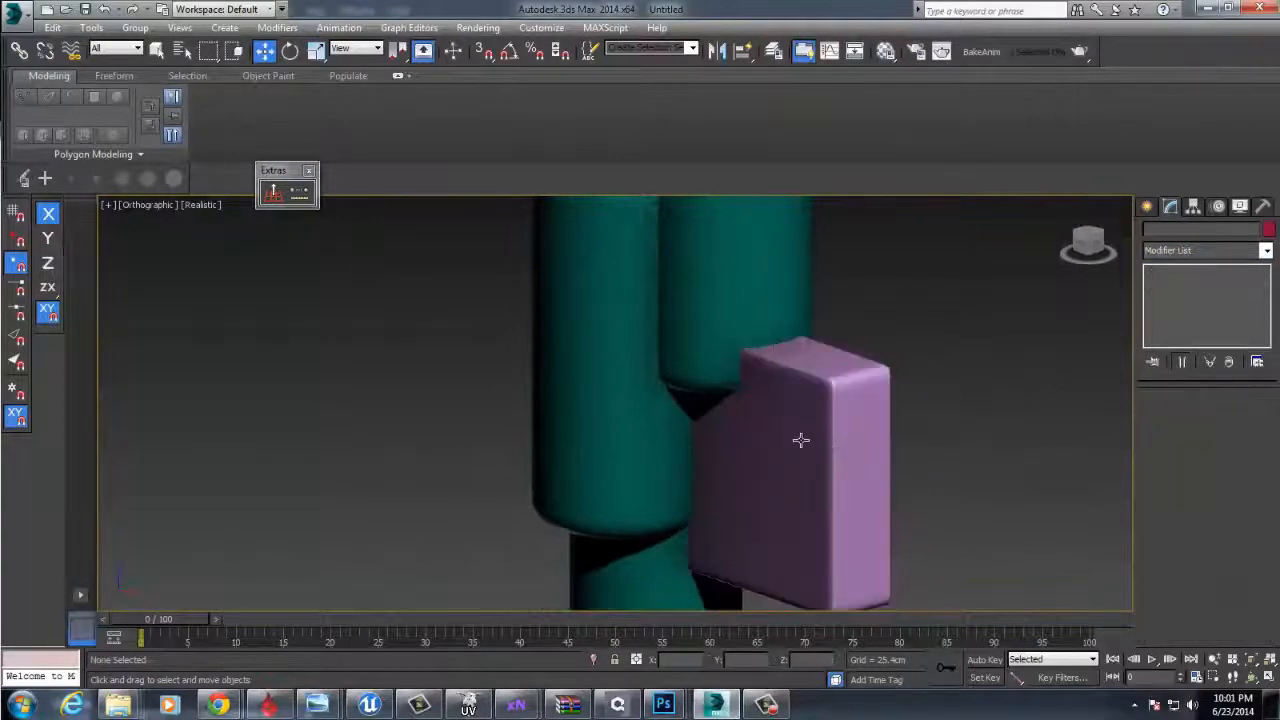
alt+middle_drag(800, 440, 710, 460)
key(z)
click(649, 432)
scroll(650, 436, up, 3)
alt+middle_drag(770, 496, 741, 491)
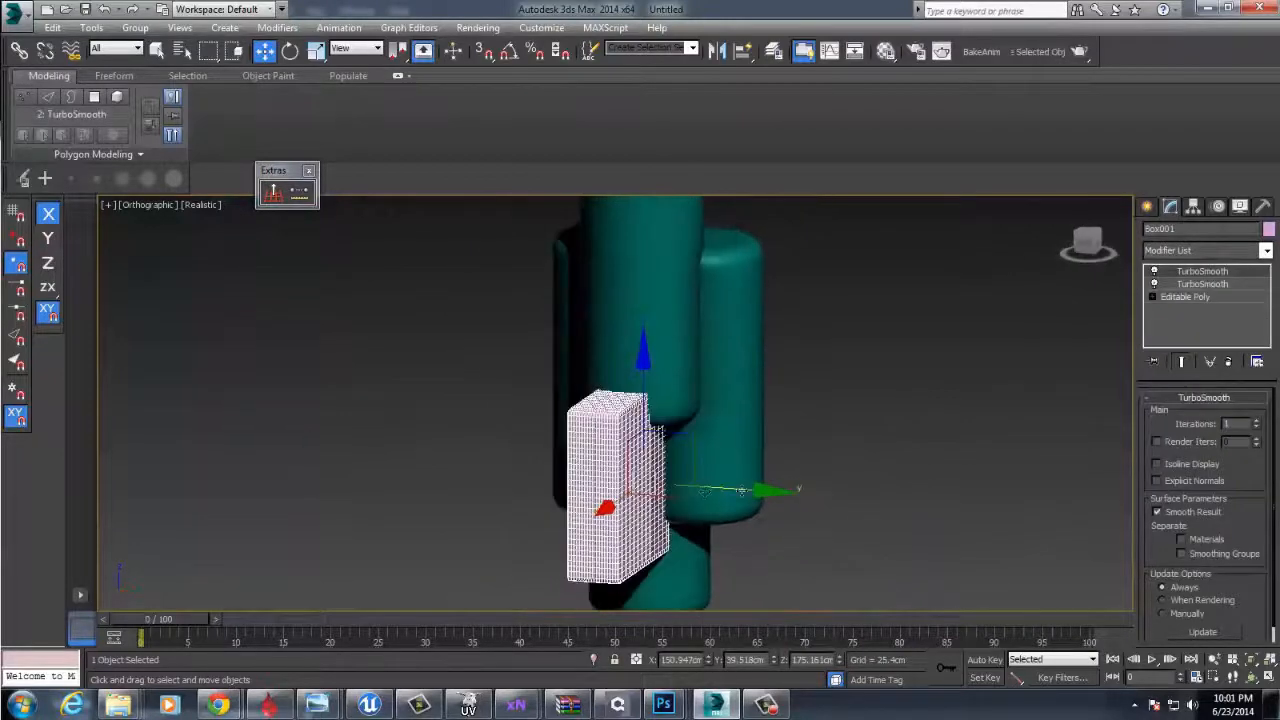
- Delete the upper TurboSmooth from the box and set the remaining TurboSmooth's iterations to 3
key(e)
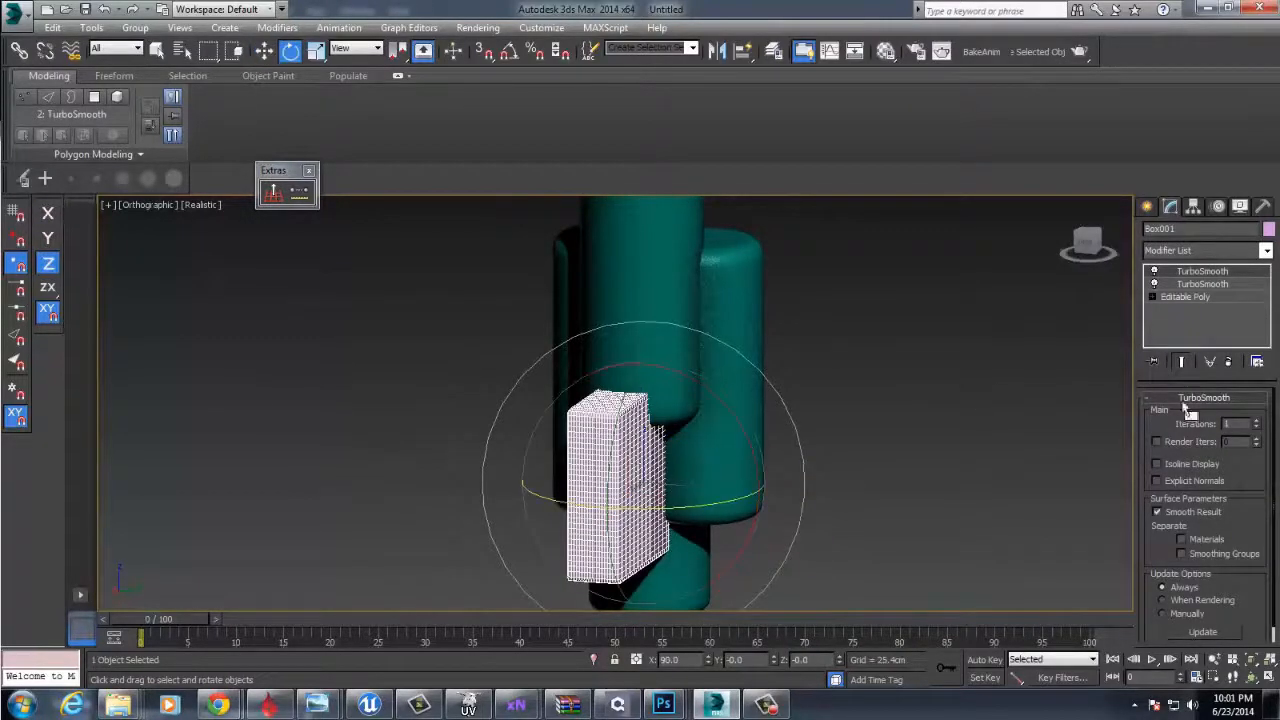
click(1231, 362)
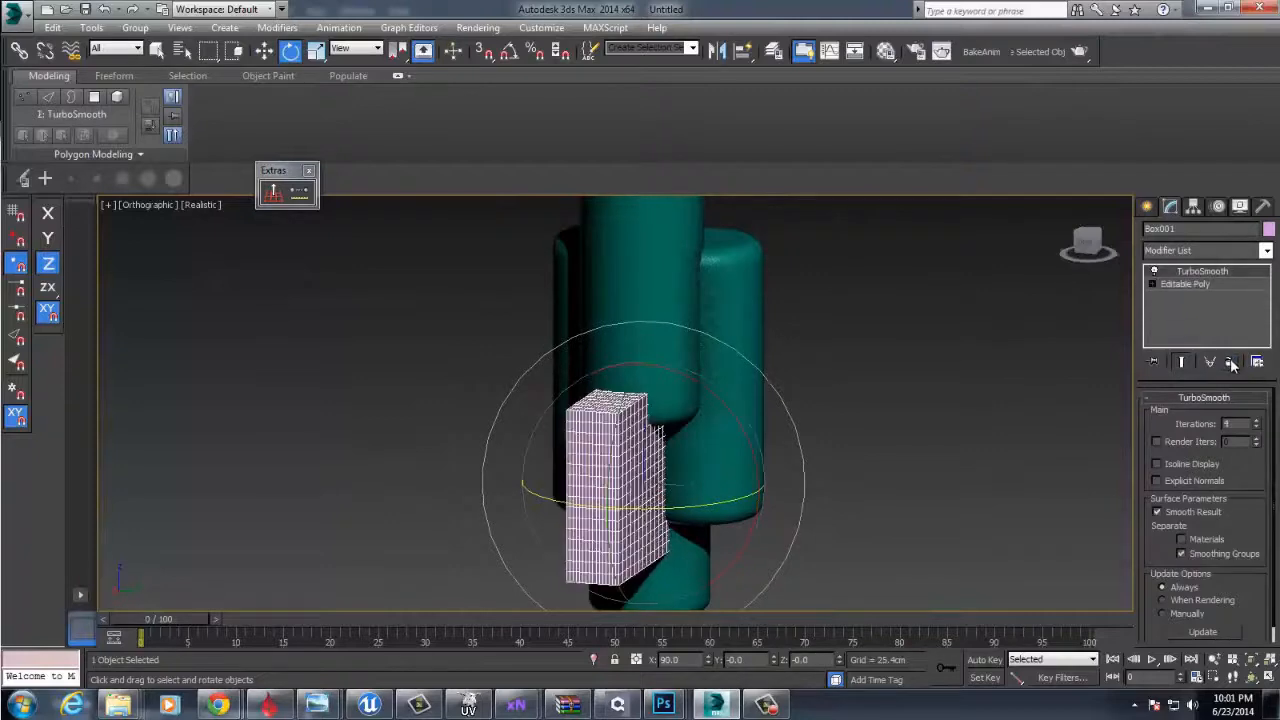
click(1256, 428)
alt+middle_drag(780, 427, 846, 440)
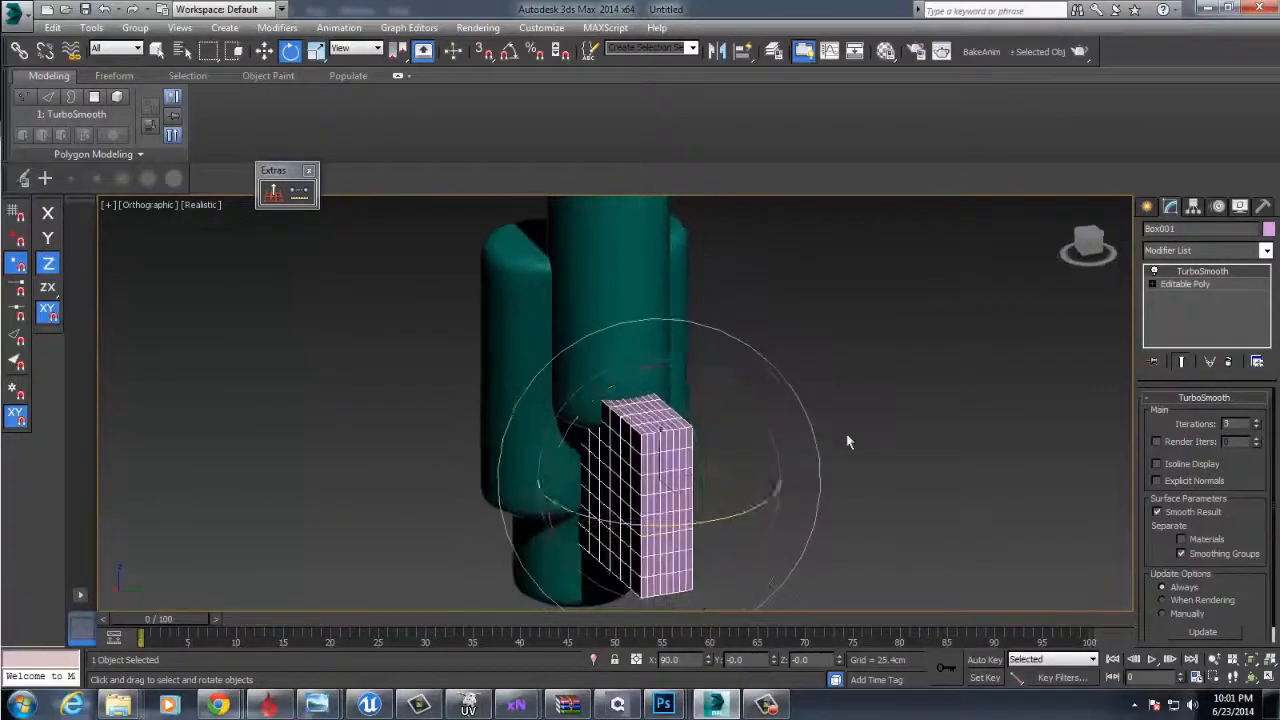
shift+drag(703, 371, 849, 394)
click(718, 420)
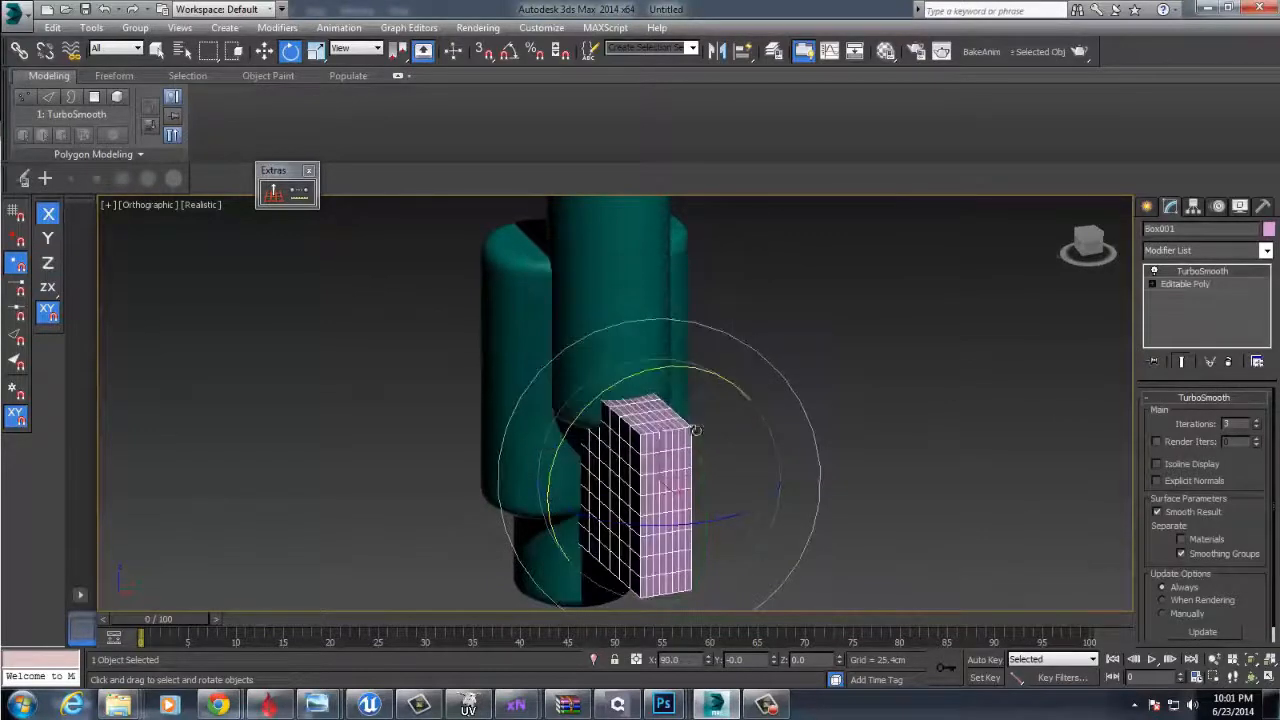
mouse_move(686, 429)
alt+middle_down()
mouse_move(754, 434)
mouse_move(674, 440)
mouse_move(845, 483)
mouse_move(920, 440)
alt+middle_up()
key(w)
scroll(845, 483, down, 3)
- Select the chamfered cylinder ChamferCyl003 and start a ProBoolean compound object from it
click(729, 403)
alt+middle_drag(729, 403, 655, 488)
scroll(698, 530, up, 3)
click(1265, 568)
middle_drag(898, 476, 793, 492)
middle_drag(793, 492, 802, 530)
scroll(783, 511, down, 2)
scroll(795, 497, up, 3)
scroll(760, 545, down, 3)
scroll(775, 505, down, 4)
scroll(802, 515, up, 2)
click(1147, 208)
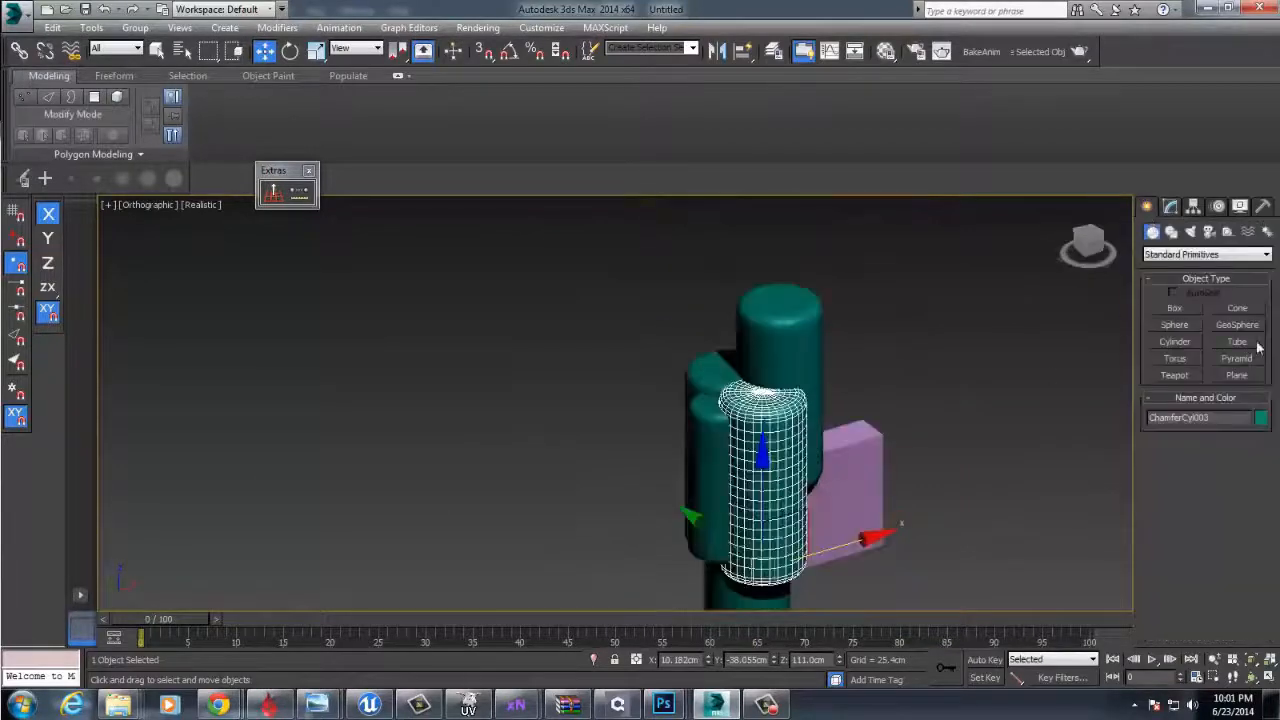
click(1176, 256)
click(1156, 233)
click(1185, 257)
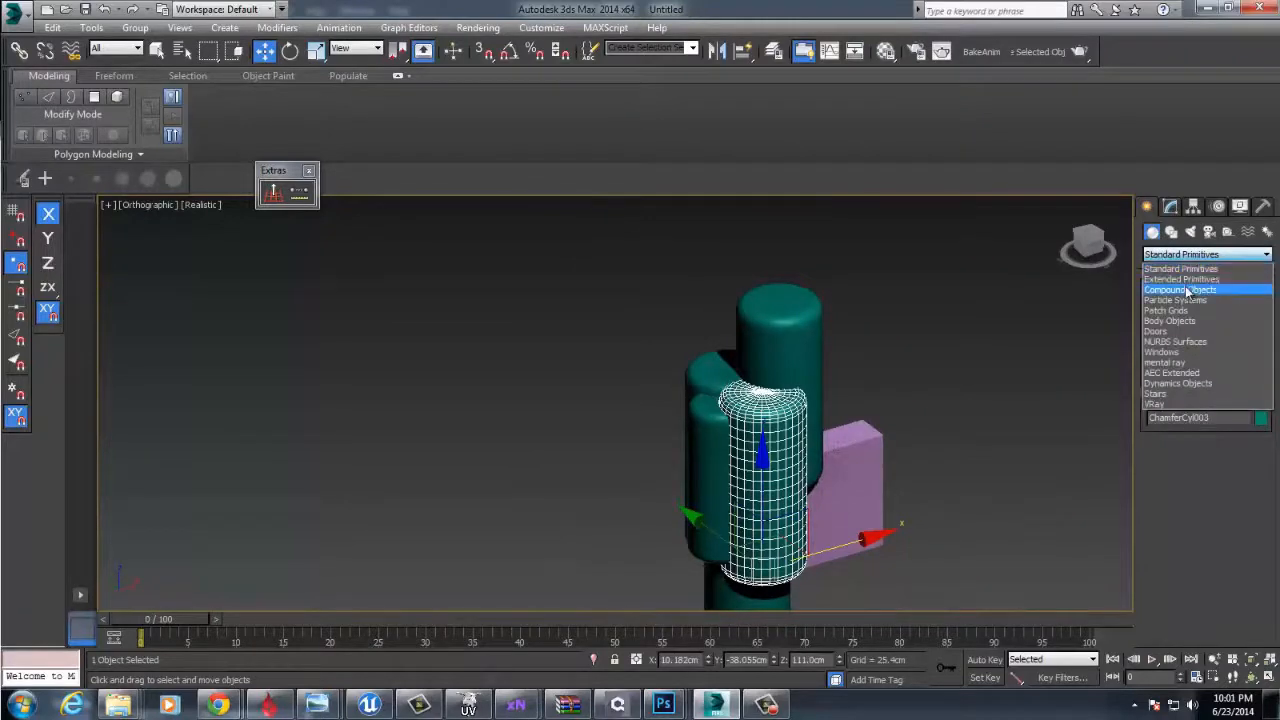
click(1185, 290)
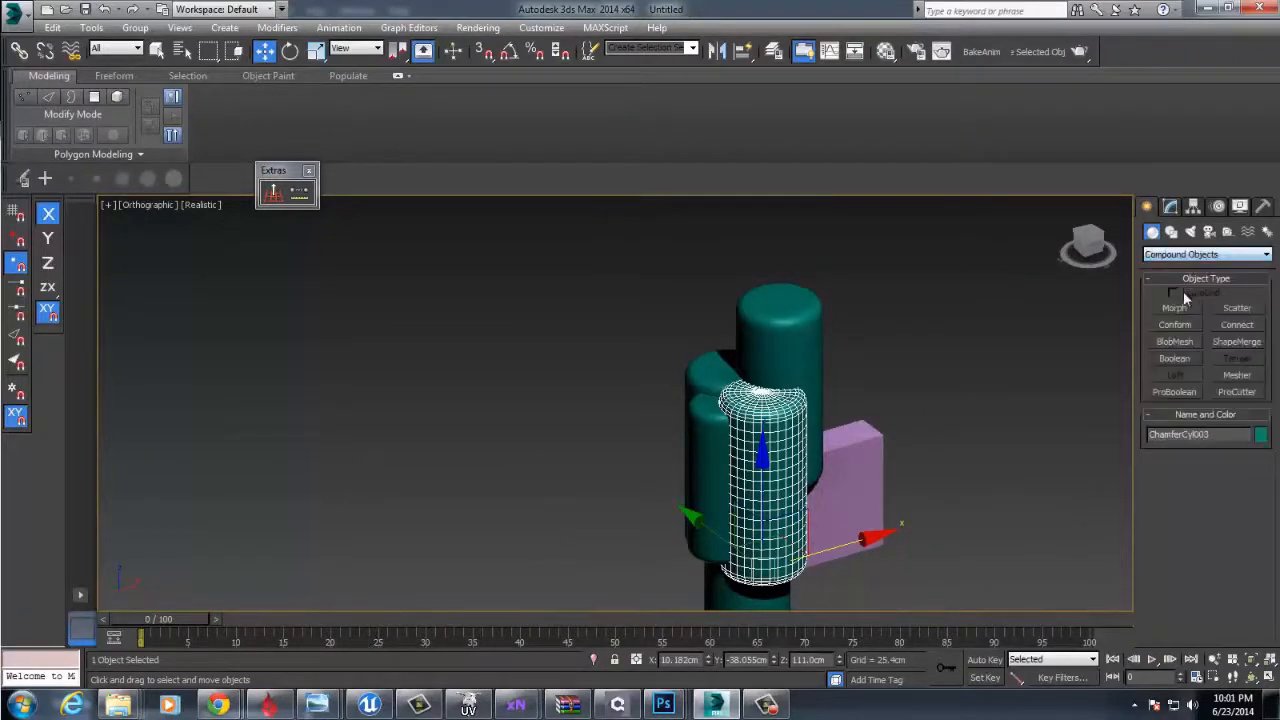
click(1175, 392)
alt+middle_drag(898, 486, 827, 421)
scroll(702, 381, up, 3)
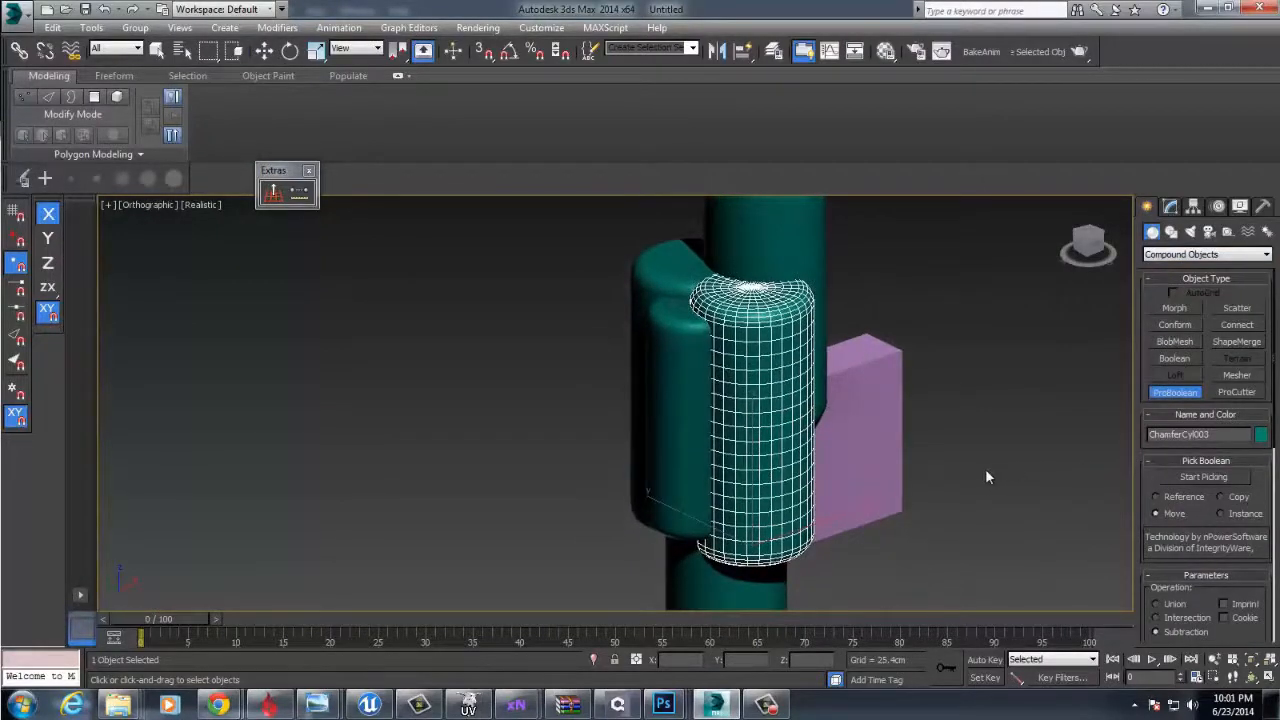
- Set the ProBoolean operation to Union and pick the other four chamfered cylinders as operands
click(1188, 478)
alt+middle_drag(698, 394, 700, 402)
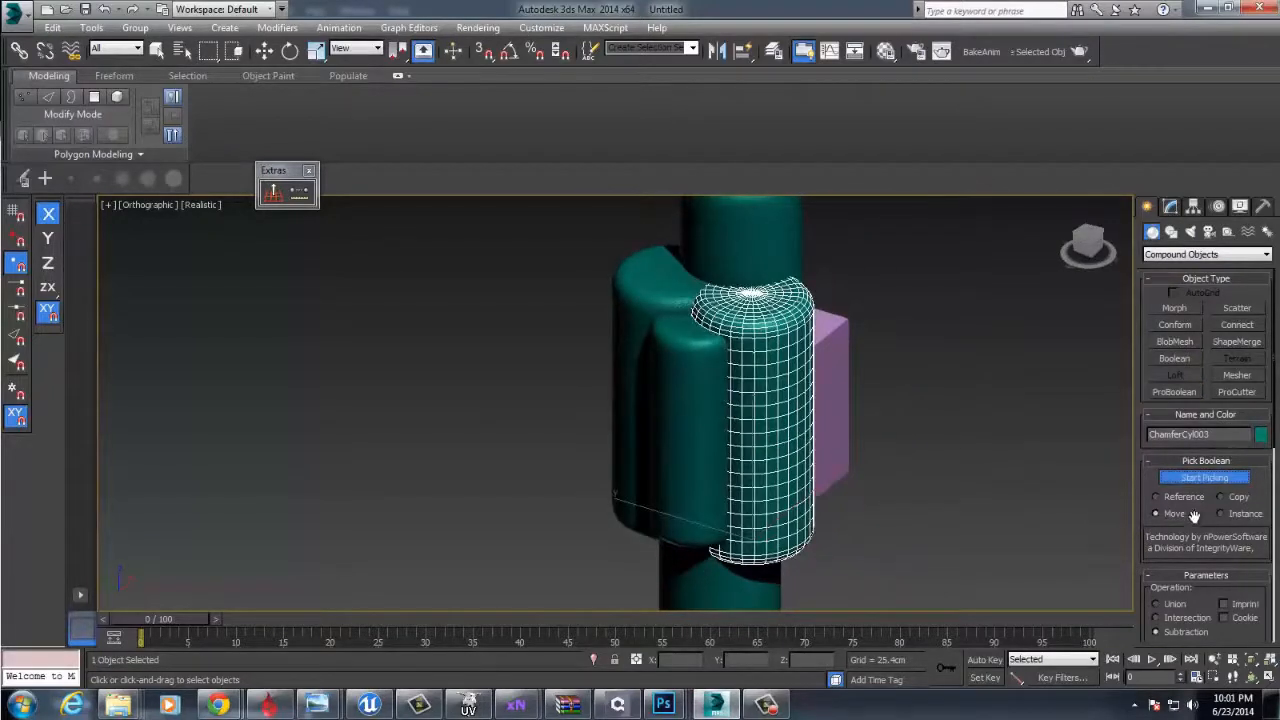
click(690, 380)
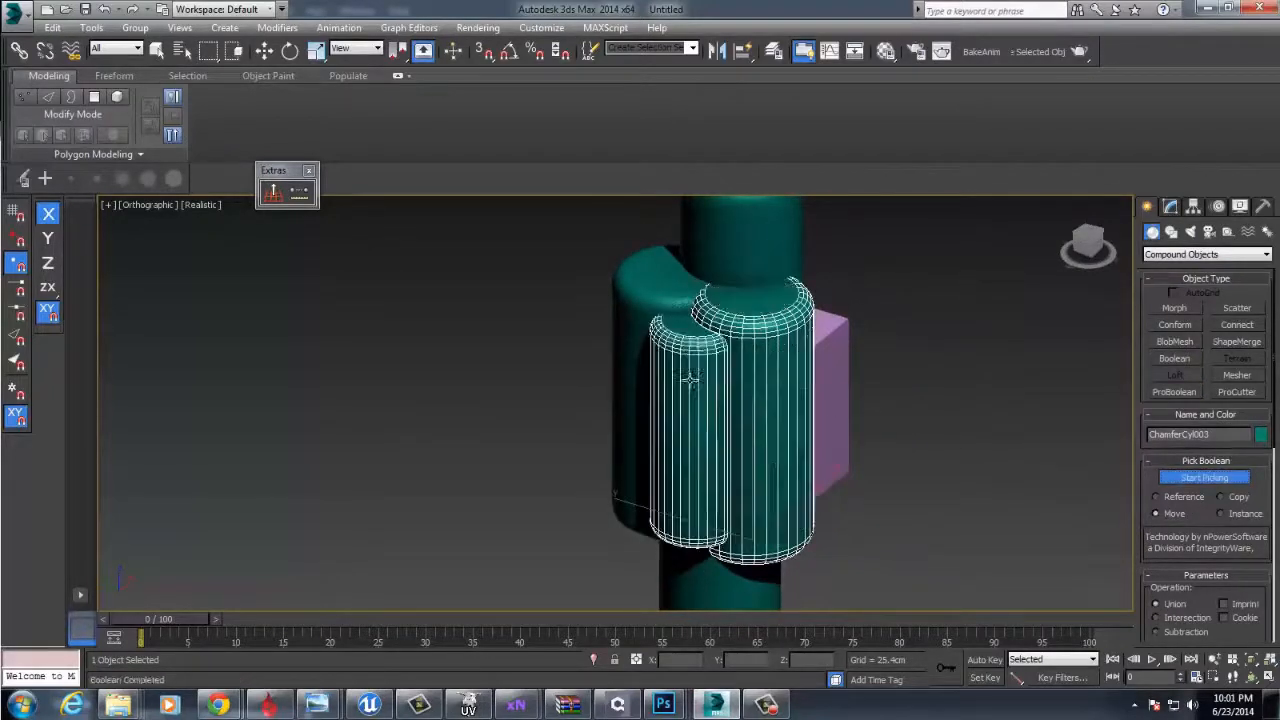
click(672, 298)
click(757, 224)
alt+middle_drag(818, 314, 868, 401)
scroll(868, 401, up, 2)
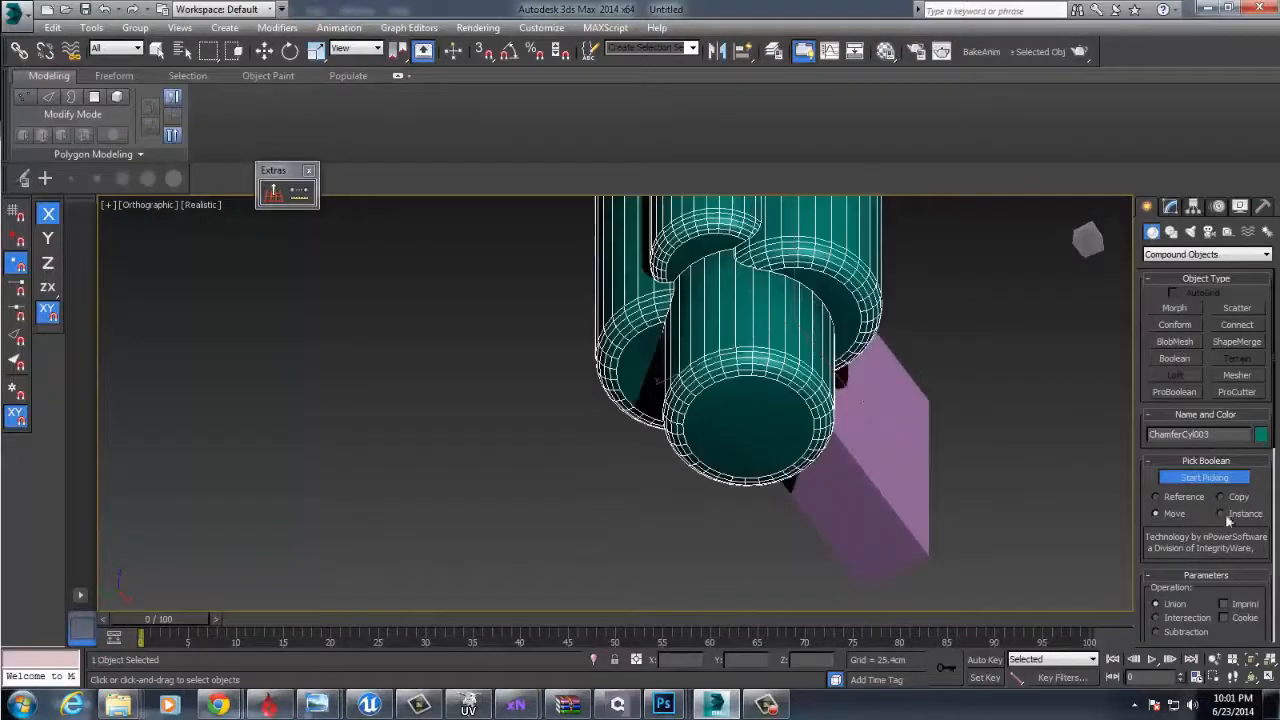
- Review the ProBoolean parameters and operand list, collapsing the Object Type and Name and Color sections
scroll(1268, 486, down, 5)
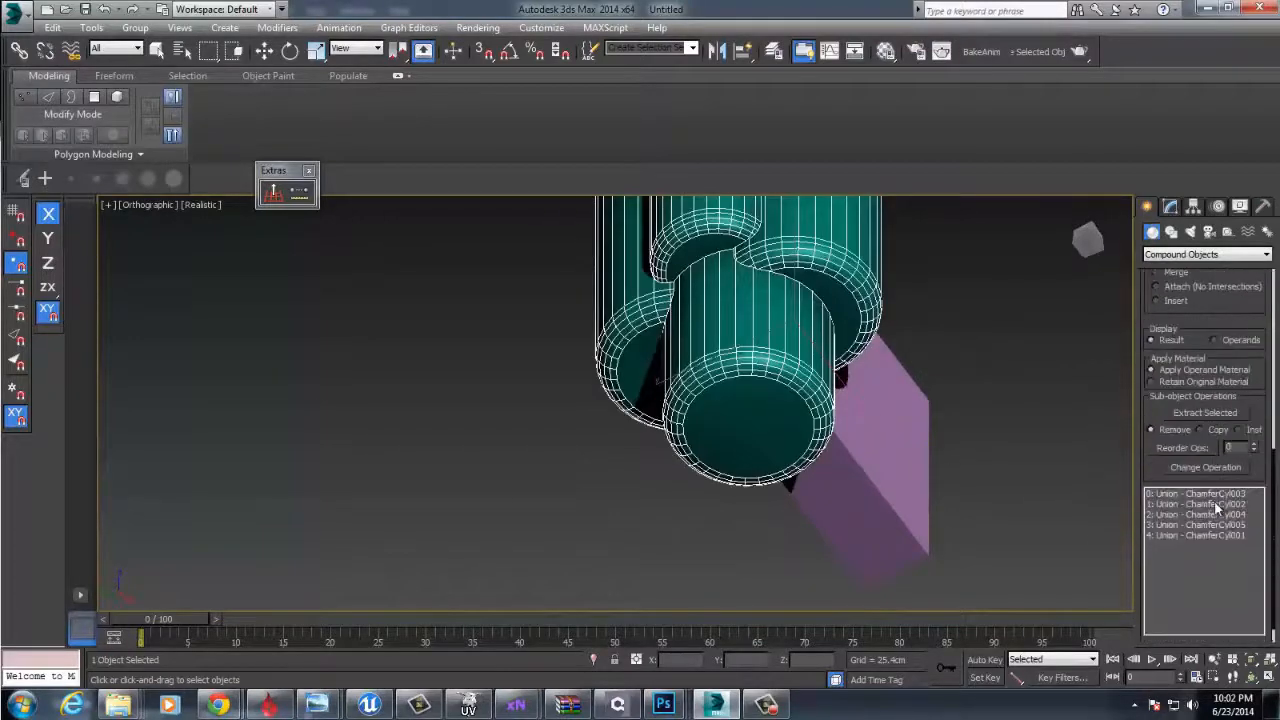
scroll(1199, 450, up, 2)
scroll(1199, 450, up, 5)
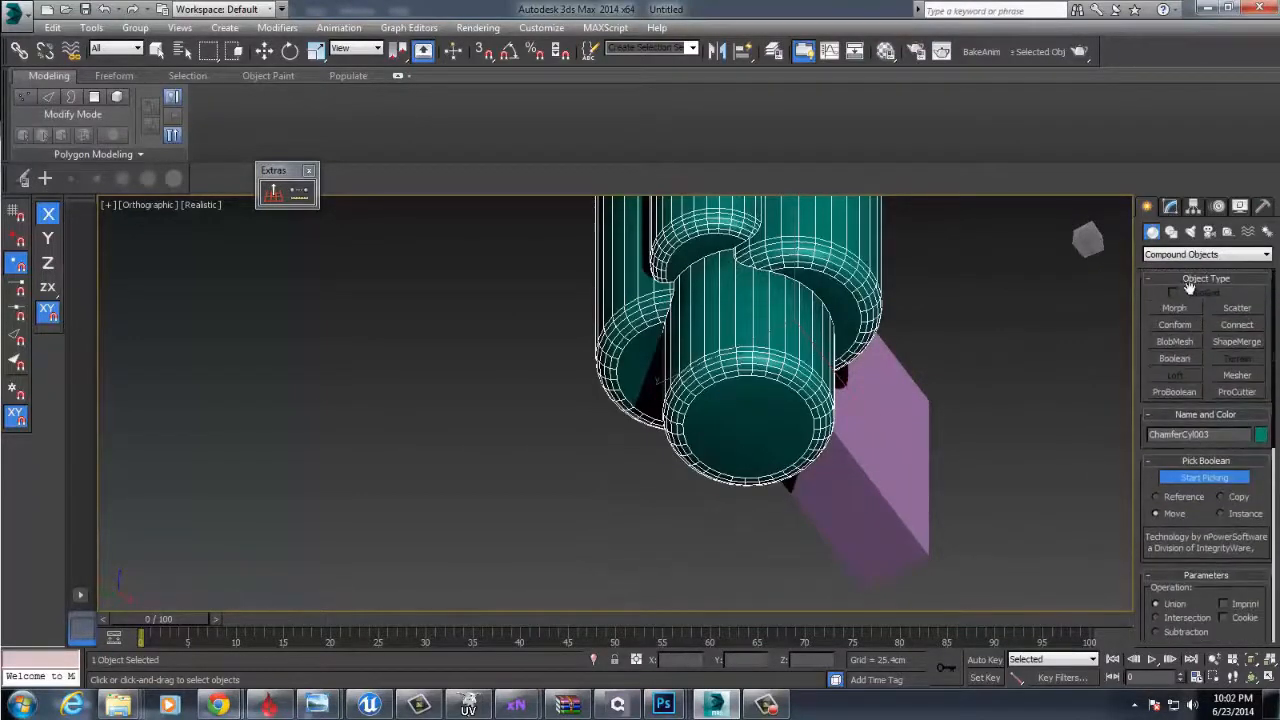
click(1182, 278)
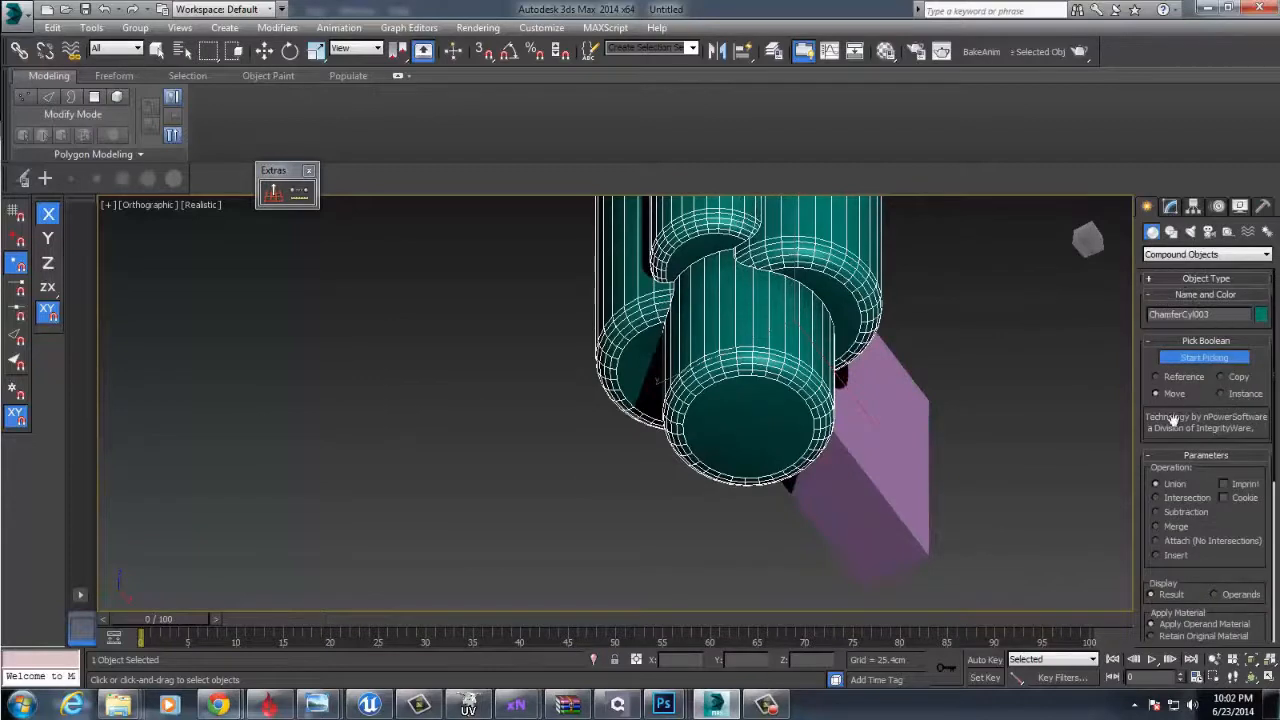
scroll(1179, 457, down, 3)
scroll(1190, 461, up, 2)
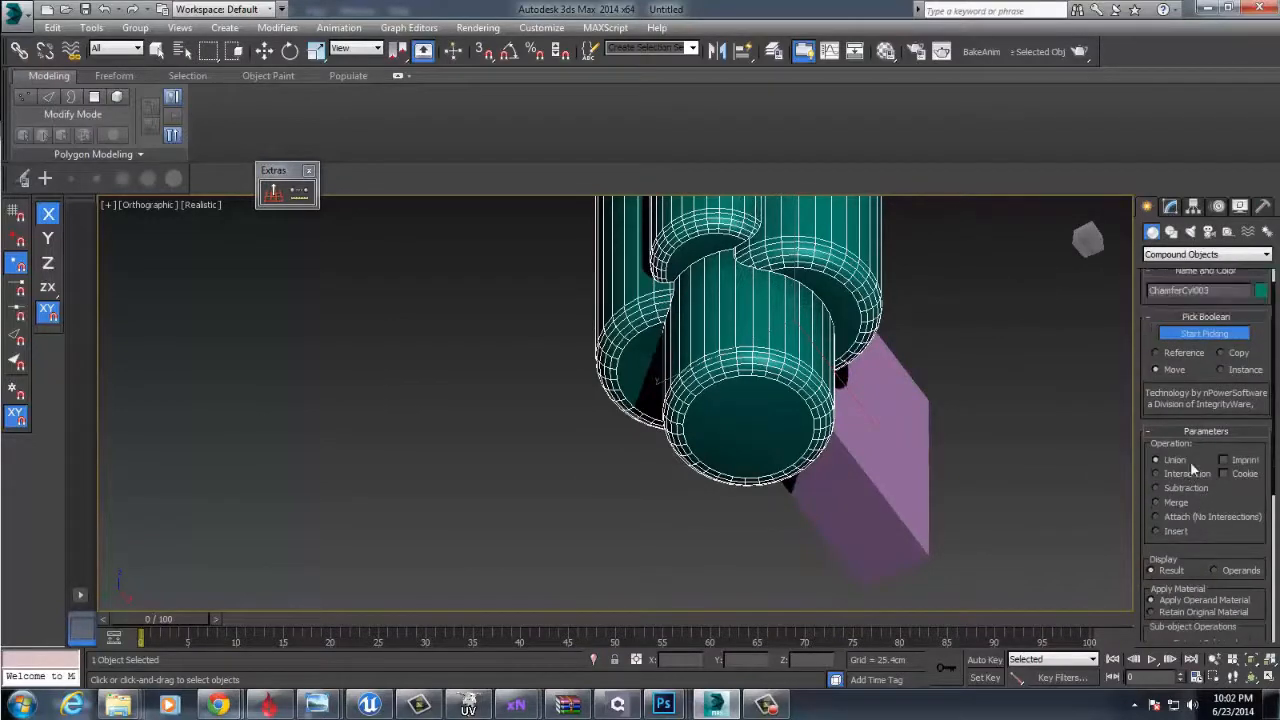
scroll(1190, 461, up, 1)
click(1174, 293)
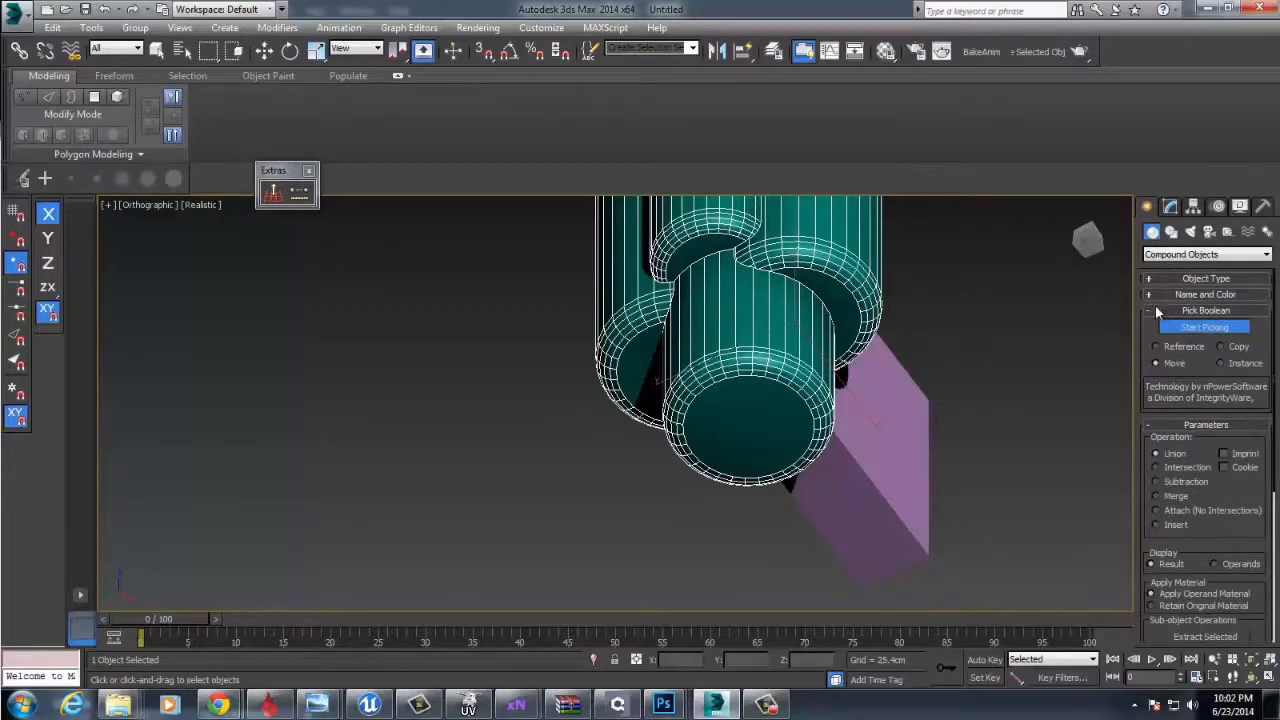
- In the ProBoolean advanced options, set Planar Edge Removal to Remove Only Invisible
click(1161, 311)
click(1161, 311)
click(1161, 311)
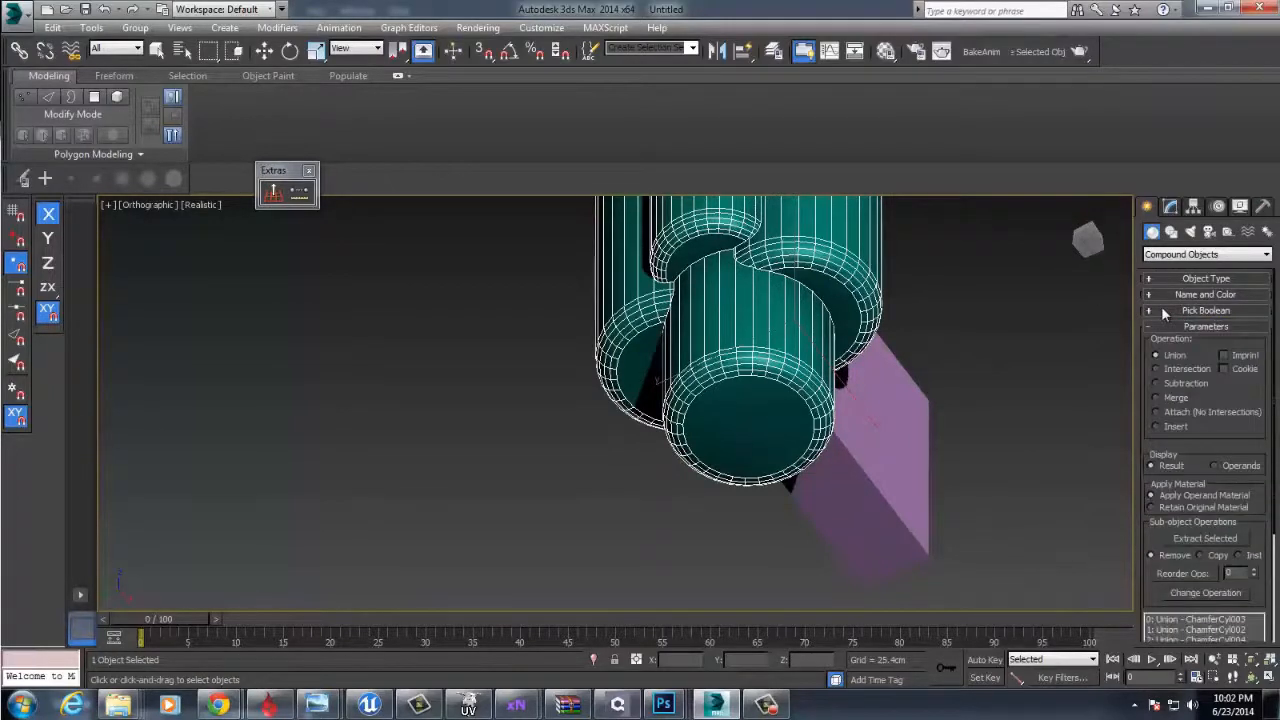
scroll(1161, 311, down, 5)
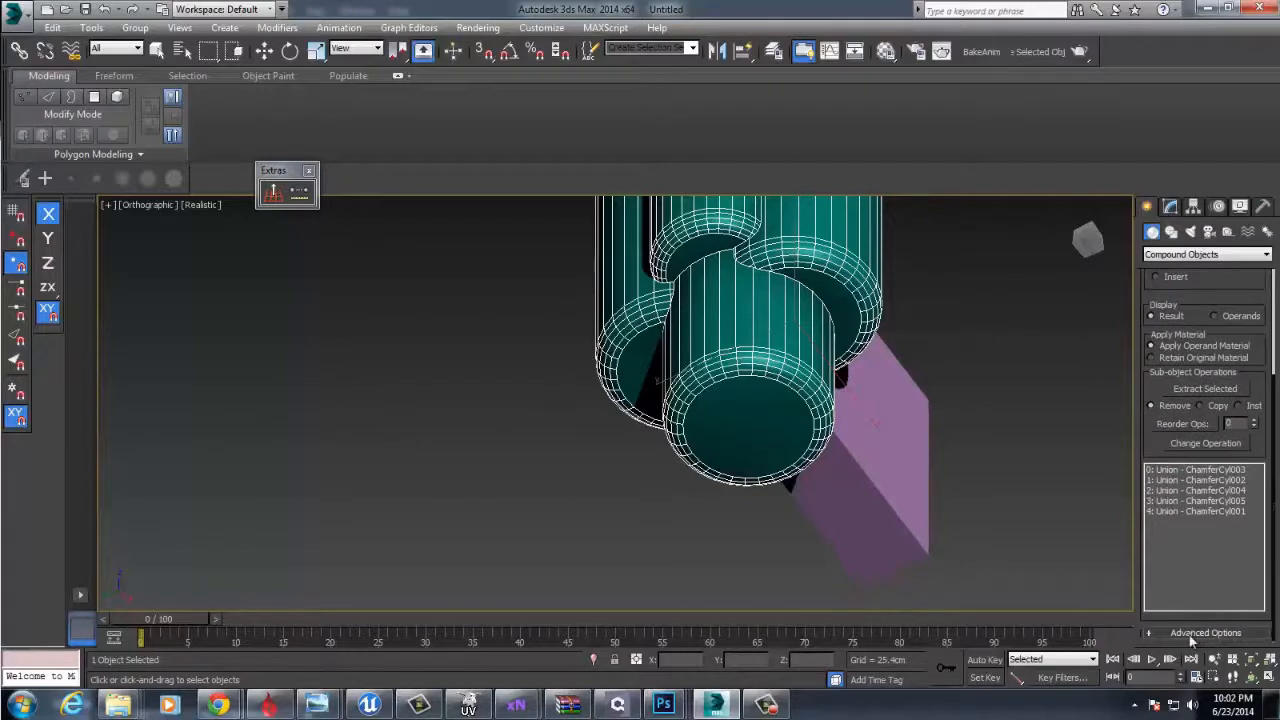
scroll(1184, 334, up, 5)
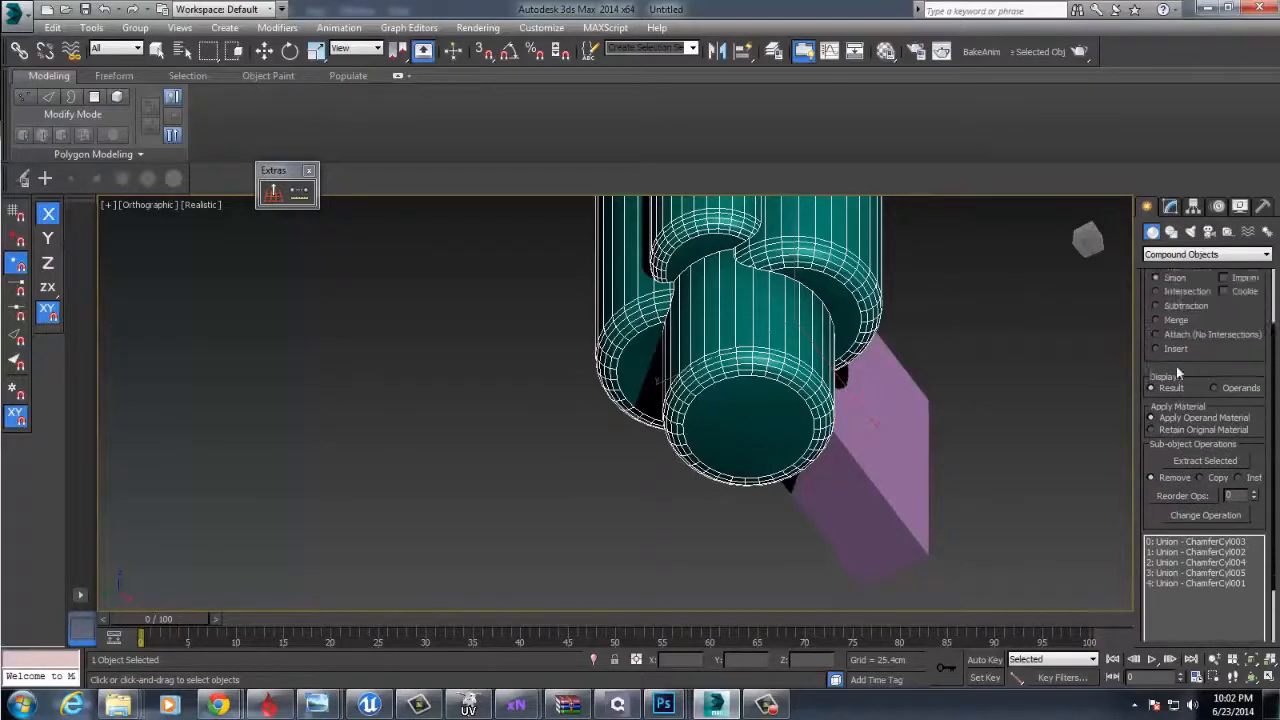
scroll(1182, 374, down, 5)
click(1188, 636)
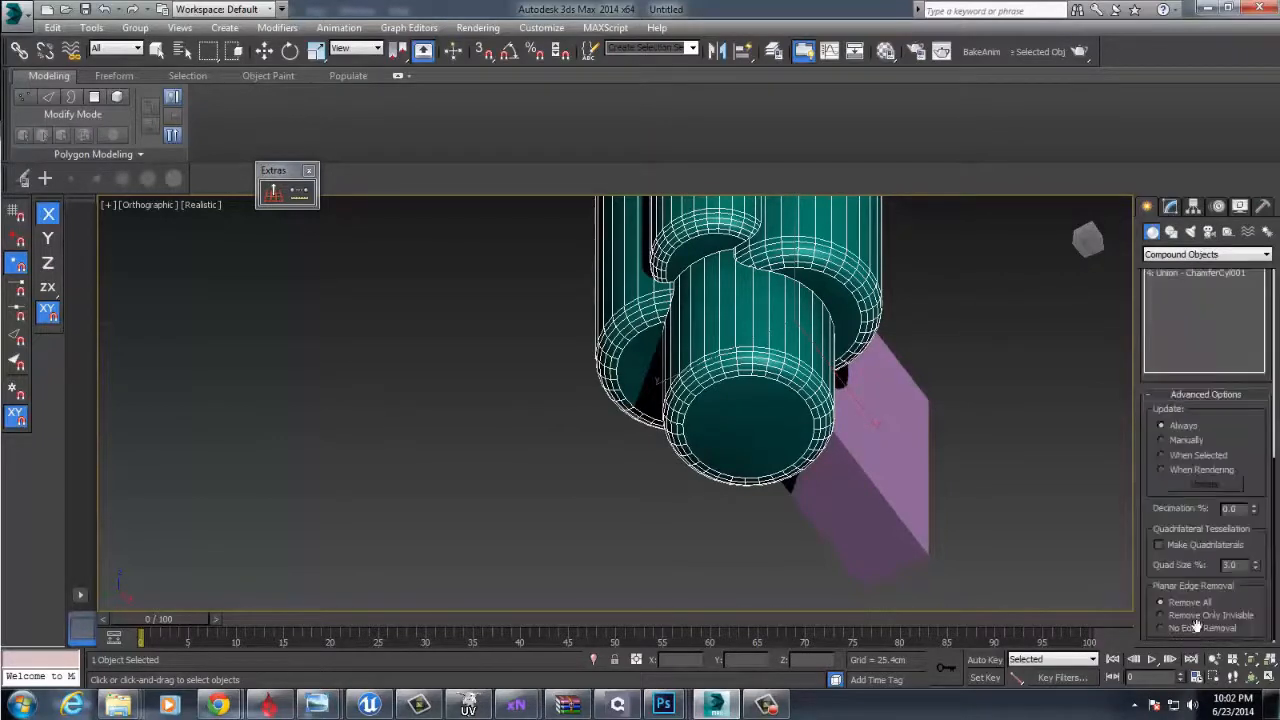
click(1162, 615)
- Switch to the Move tool, reselect the united cylinders and open their ProBoolean settings for modification
alt+middle_drag(946, 361, 680, 376)
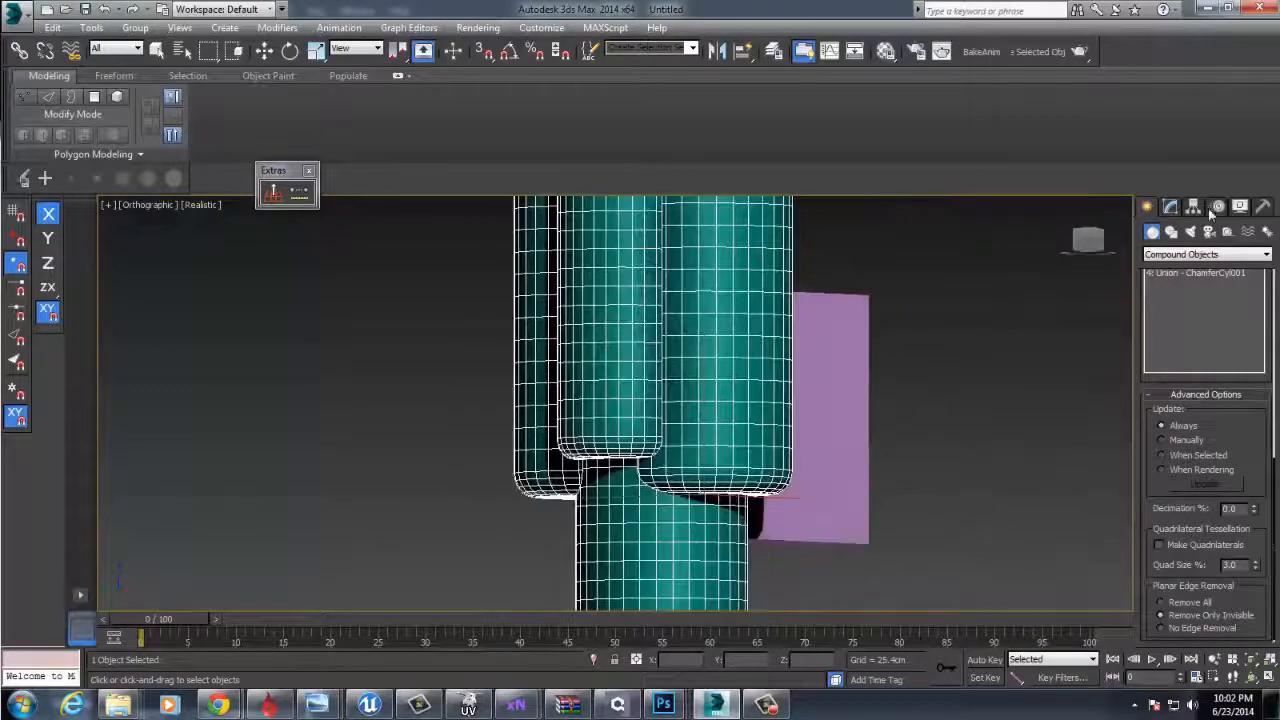
drag(1273, 355, 1273, 243)
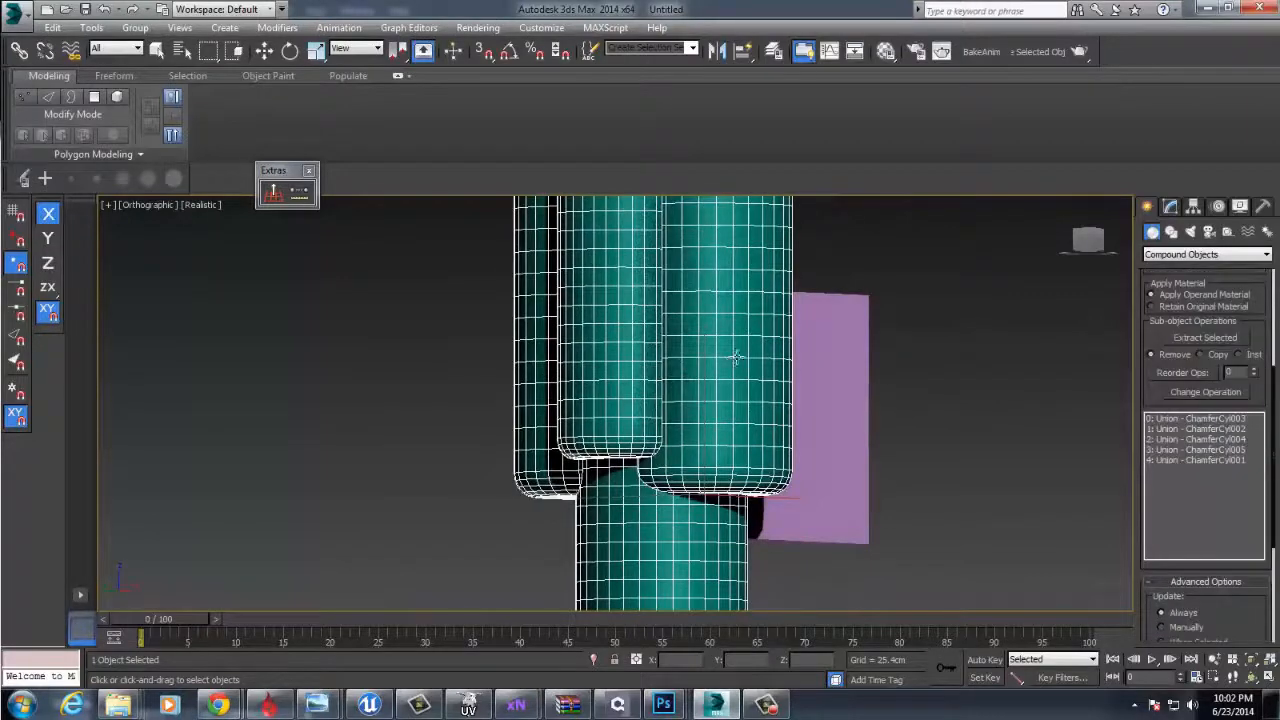
alt+middle_drag(736, 357, 764, 345)
key(w)
click(808, 260)
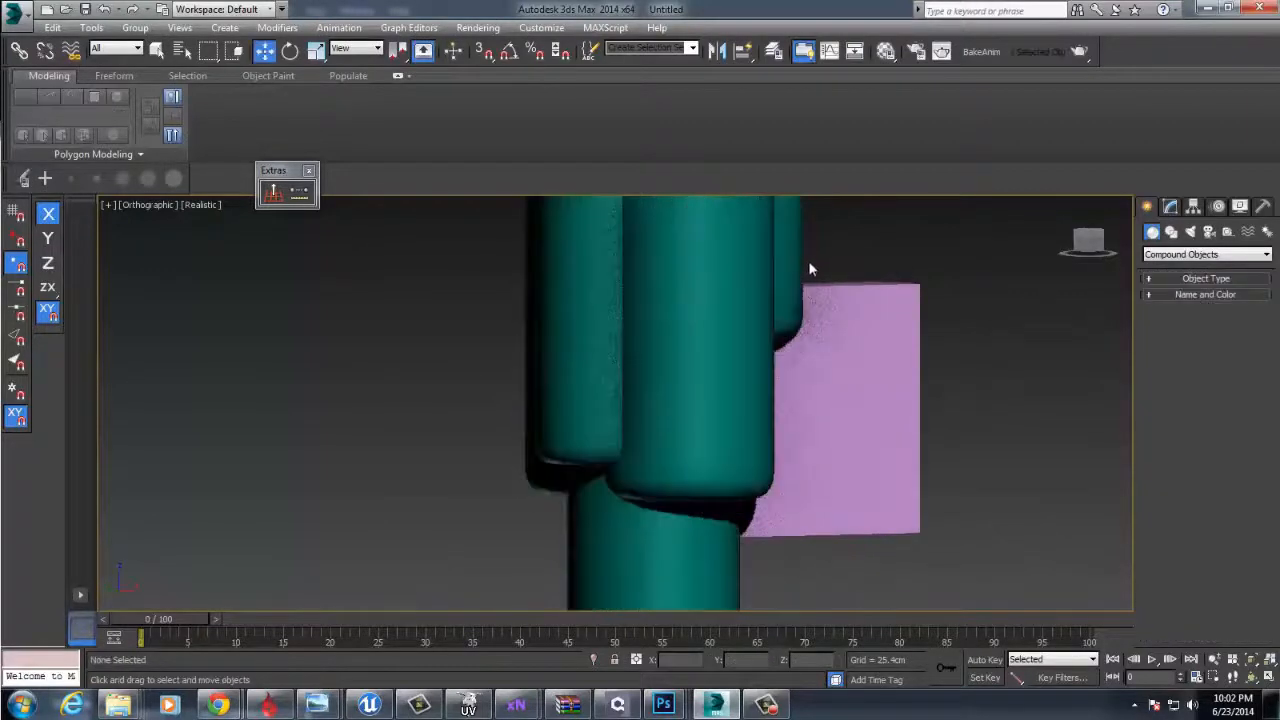
scroll(709, 311, down, 3)
click(662, 368)
alt+middle_drag(680, 420, 1006, 283)
scroll(737, 403, up, 5)
mouse_move(903, 360)
alt+middle_down()
mouse_move(777, 334)
mouse_move(869, 320)
mouse_move(848, 493)
alt+middle_up()
click(1172, 208)
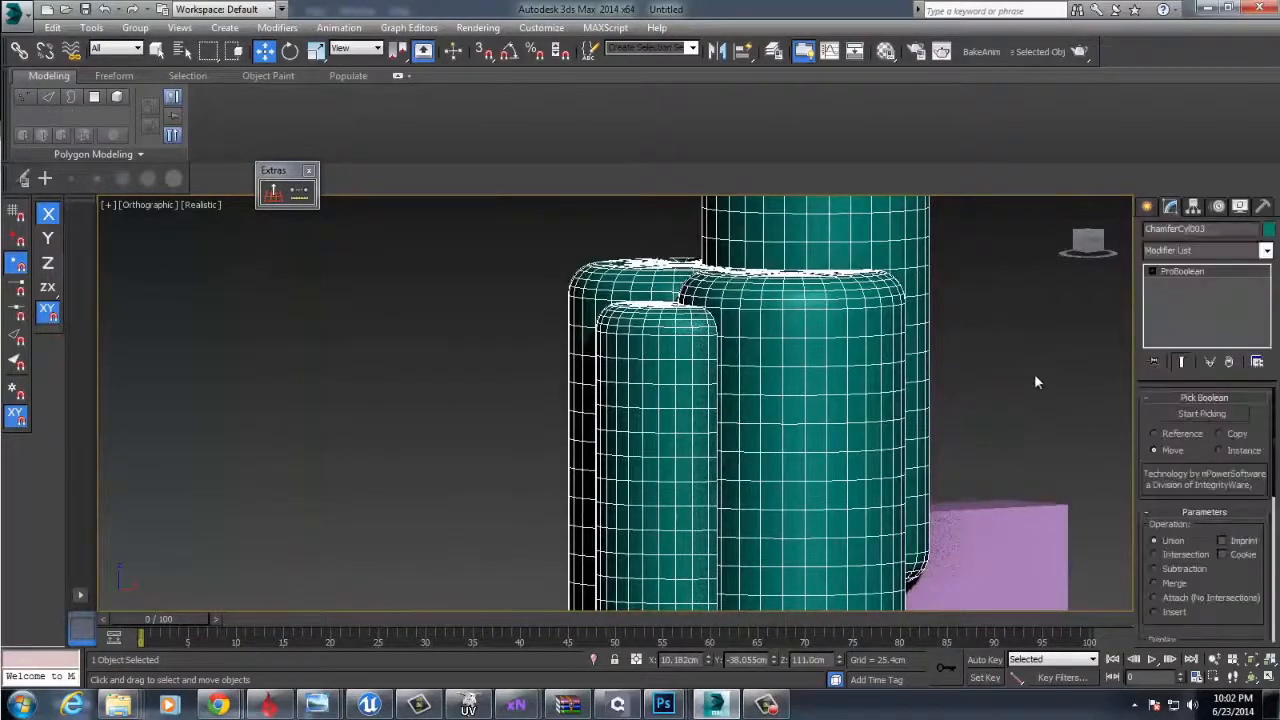
- Examine the shading and wireframe of the united cylinders' caps and joins up close, with the object deselected and selected
click(1028, 347)
scroll(722, 335, up, 4)
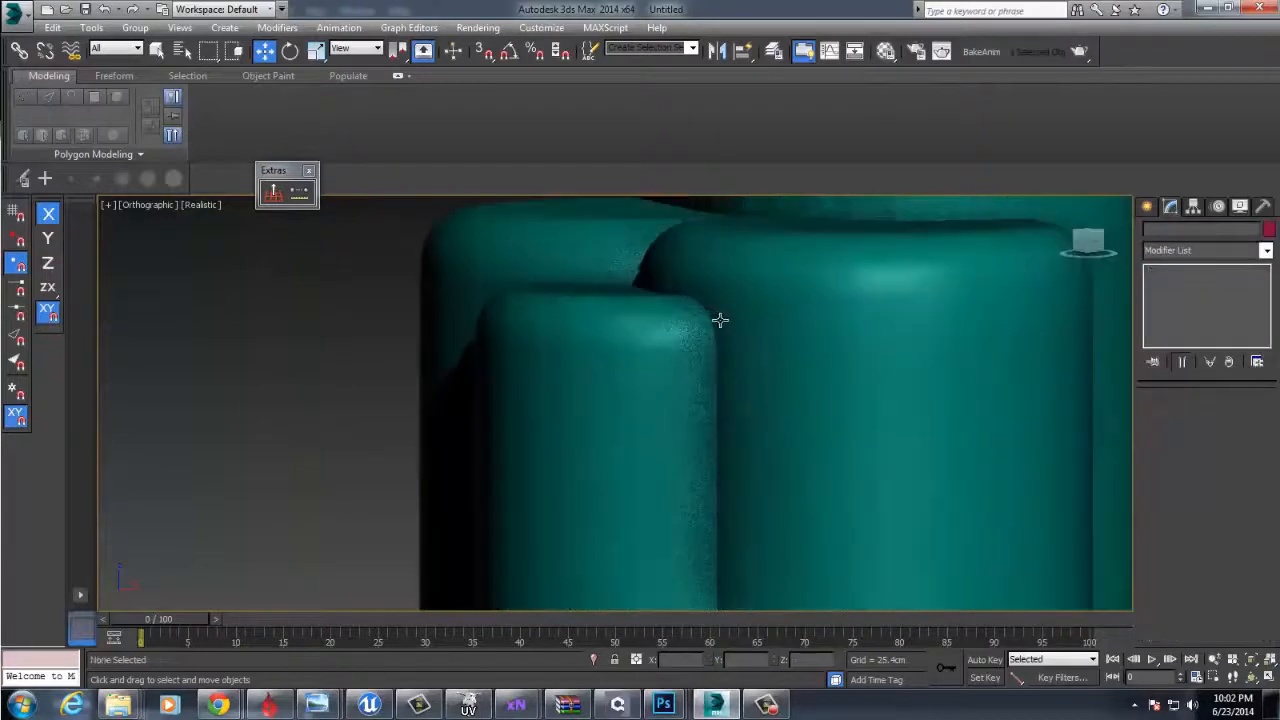
scroll(722, 330, down, 8)
click(786, 340)
alt+middle_drag(786, 340, 889, 317)
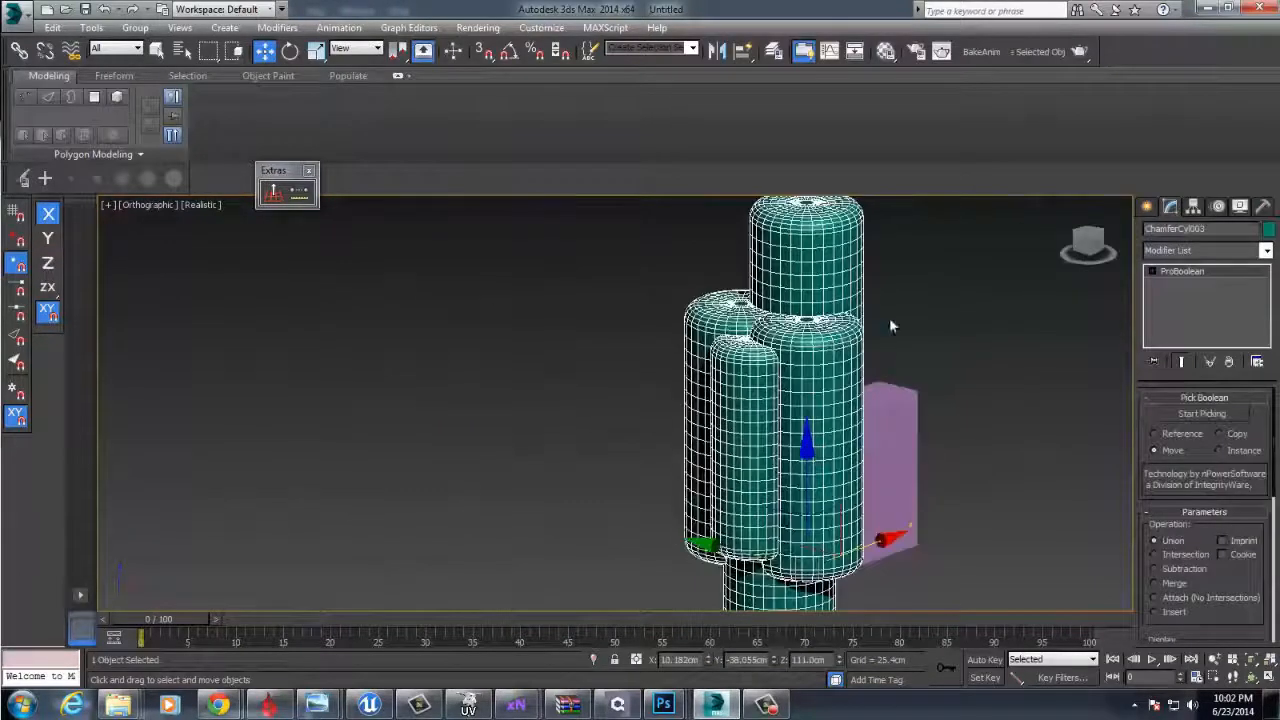
scroll(919, 282, up, 3)
scroll(842, 322, up, 4)
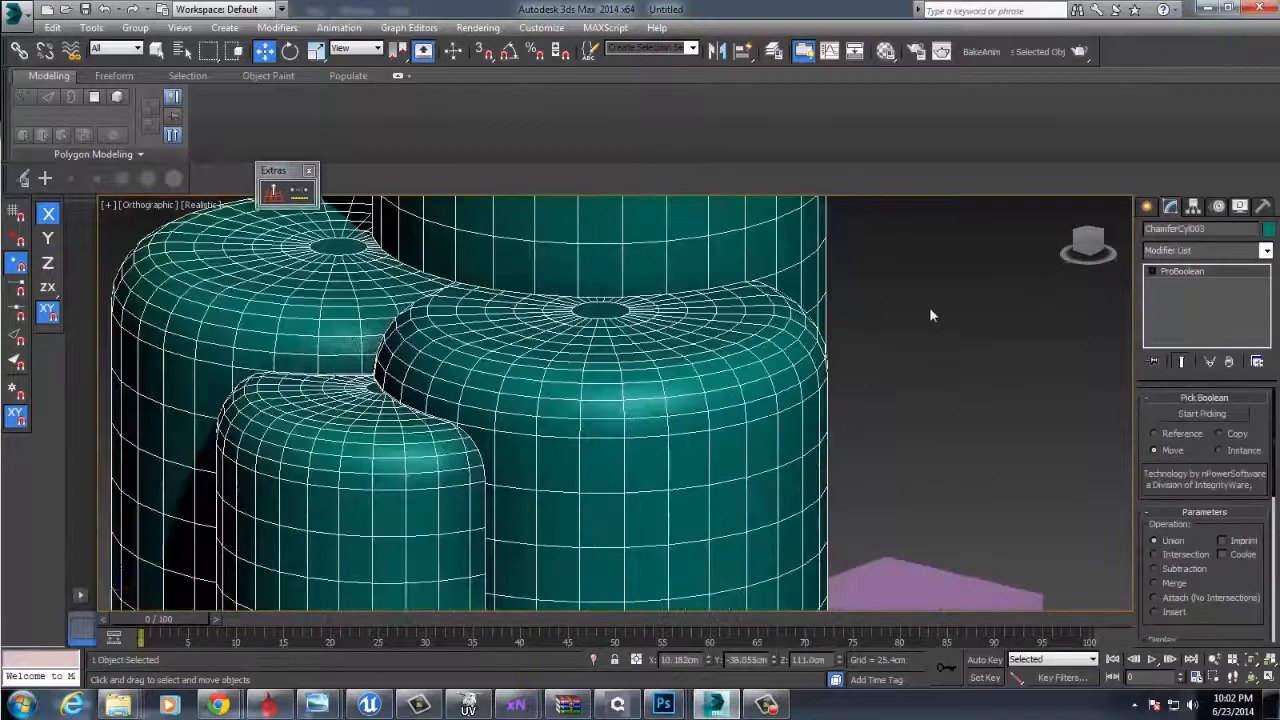
middle_drag(691, 266, 936, 397)
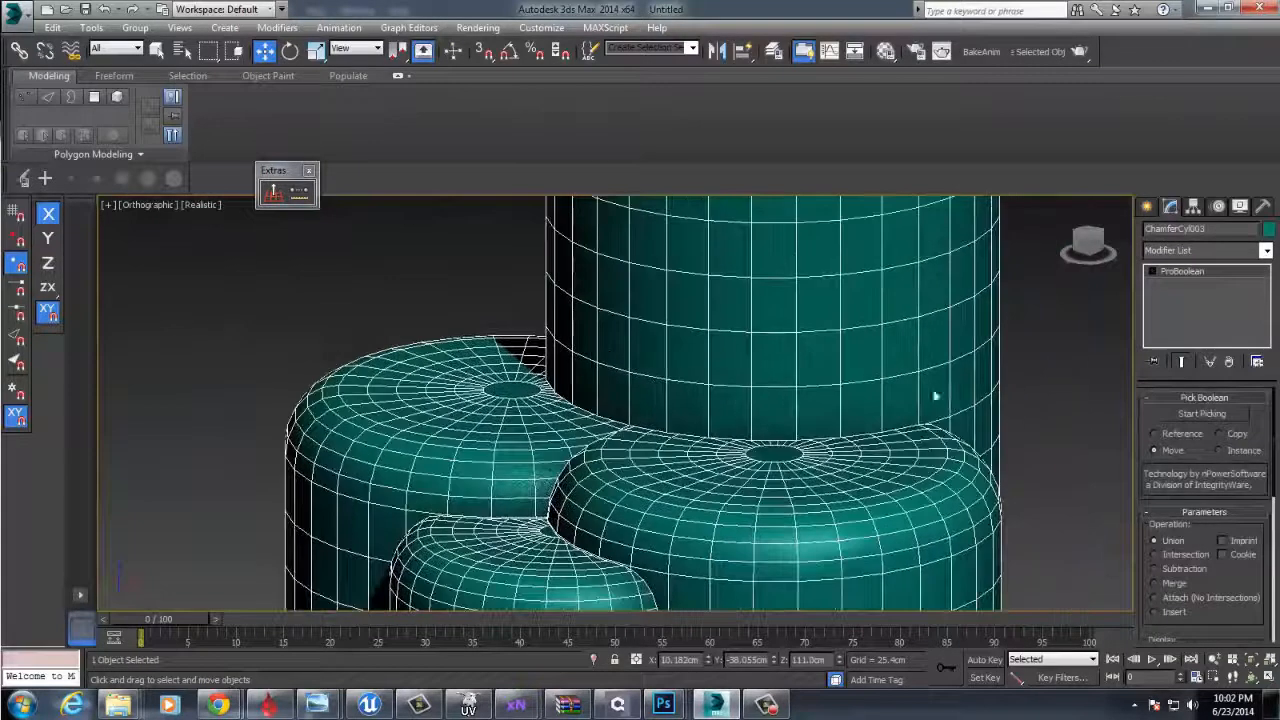
click(1022, 403)
click(913, 404)
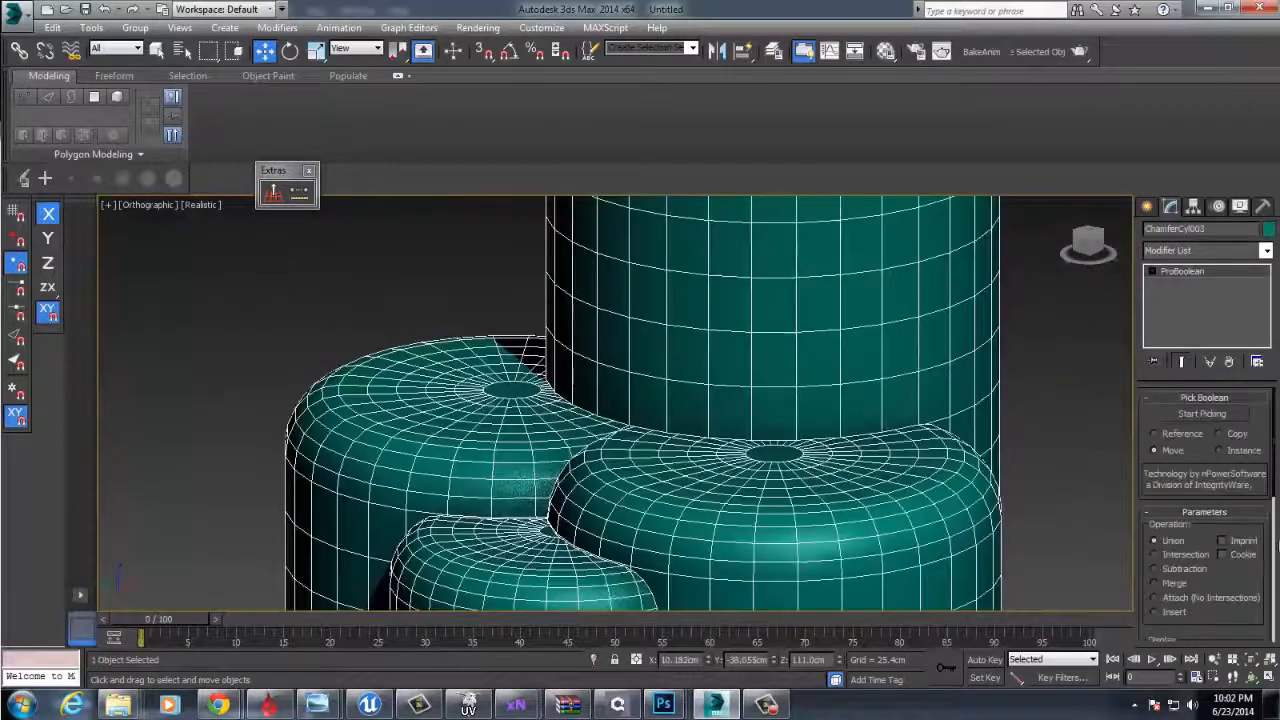
- Enter the ProBoolean's Operands level and select operands ChamferCyl002, ChamferCyl004 and ChamferCyl005 one after another to identify each cylinder
click(1153, 273)
click(1185, 285)
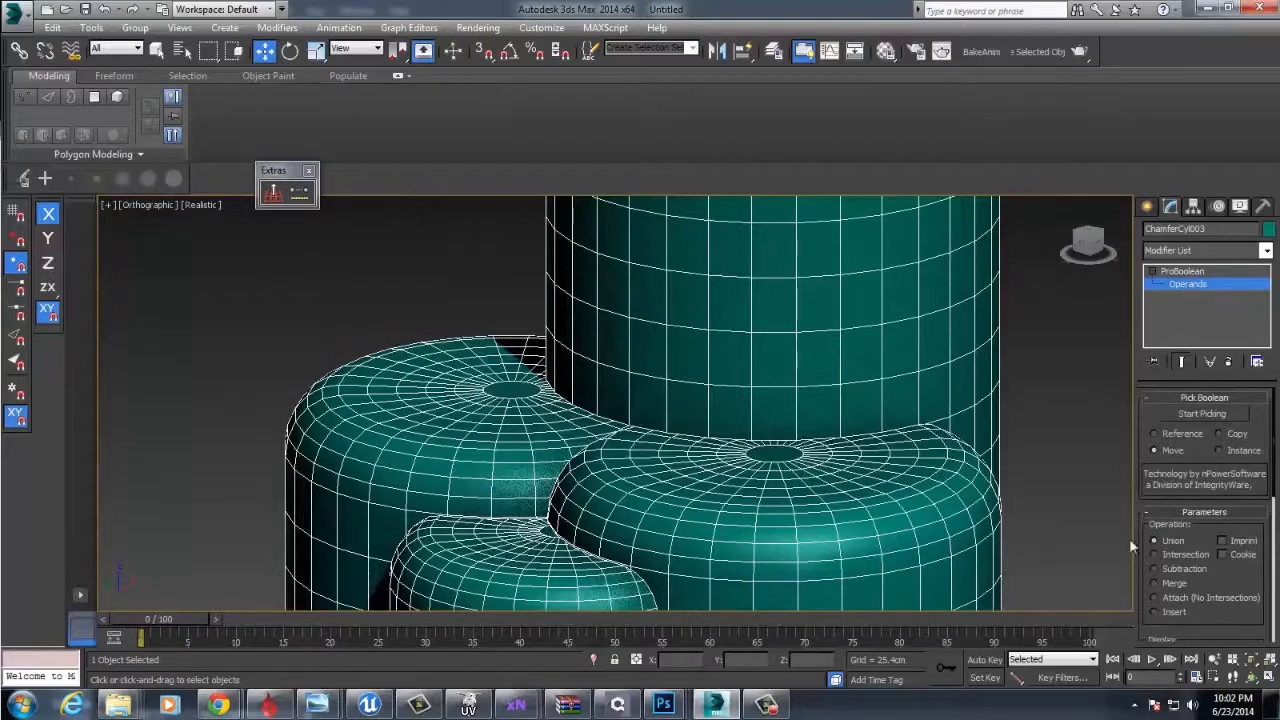
scroll(1252, 564, down, 3)
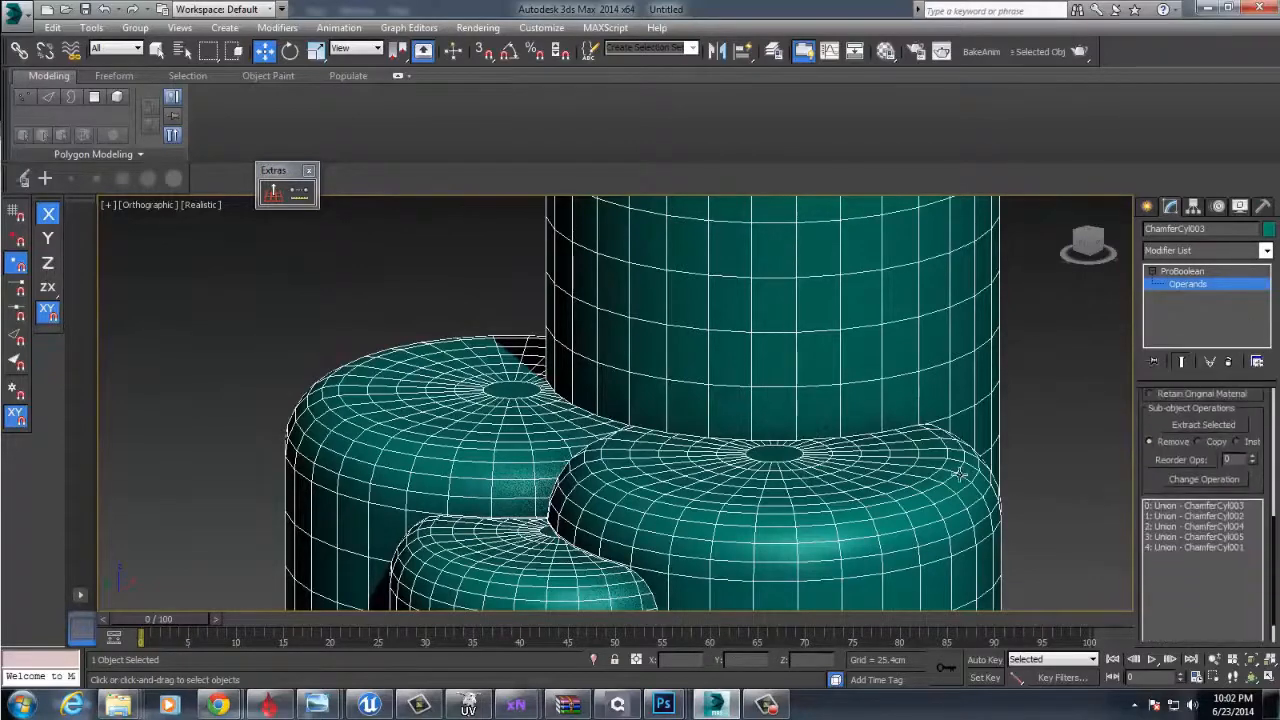
middle_drag(945, 525, 947, 393)
scroll(947, 393, down, 3)
scroll(988, 393, down, 5)
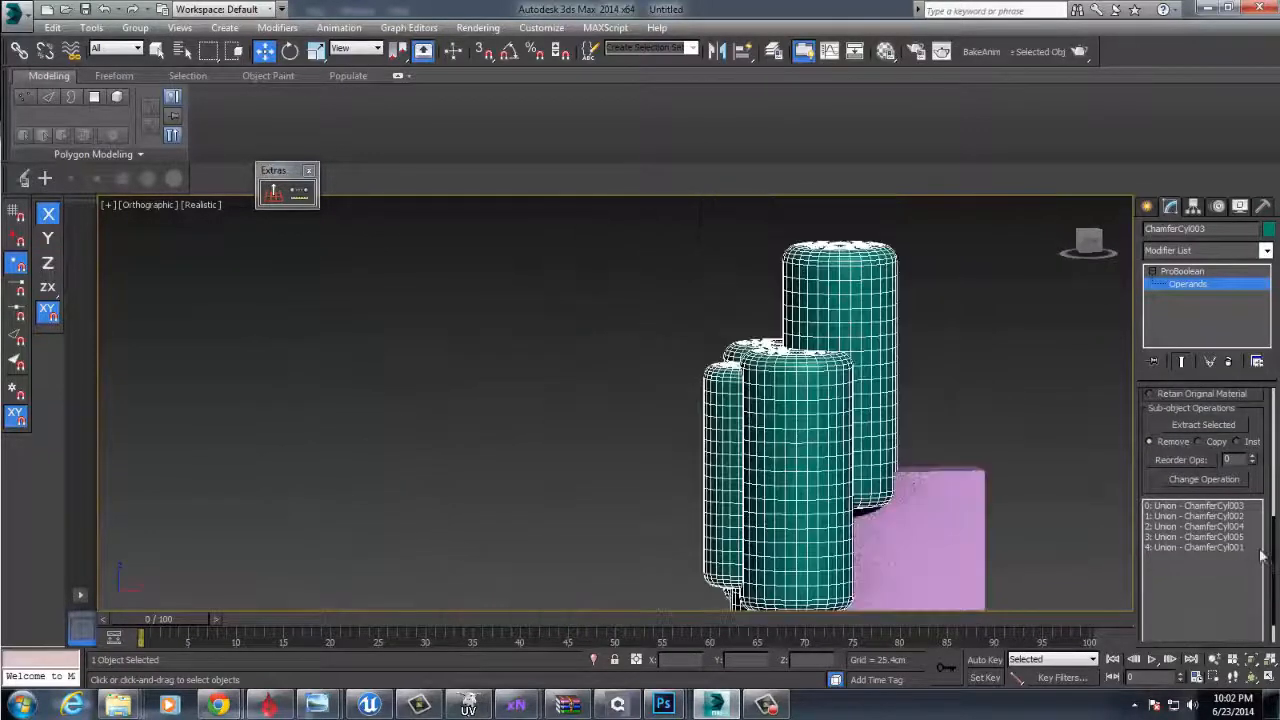
click(1230, 517)
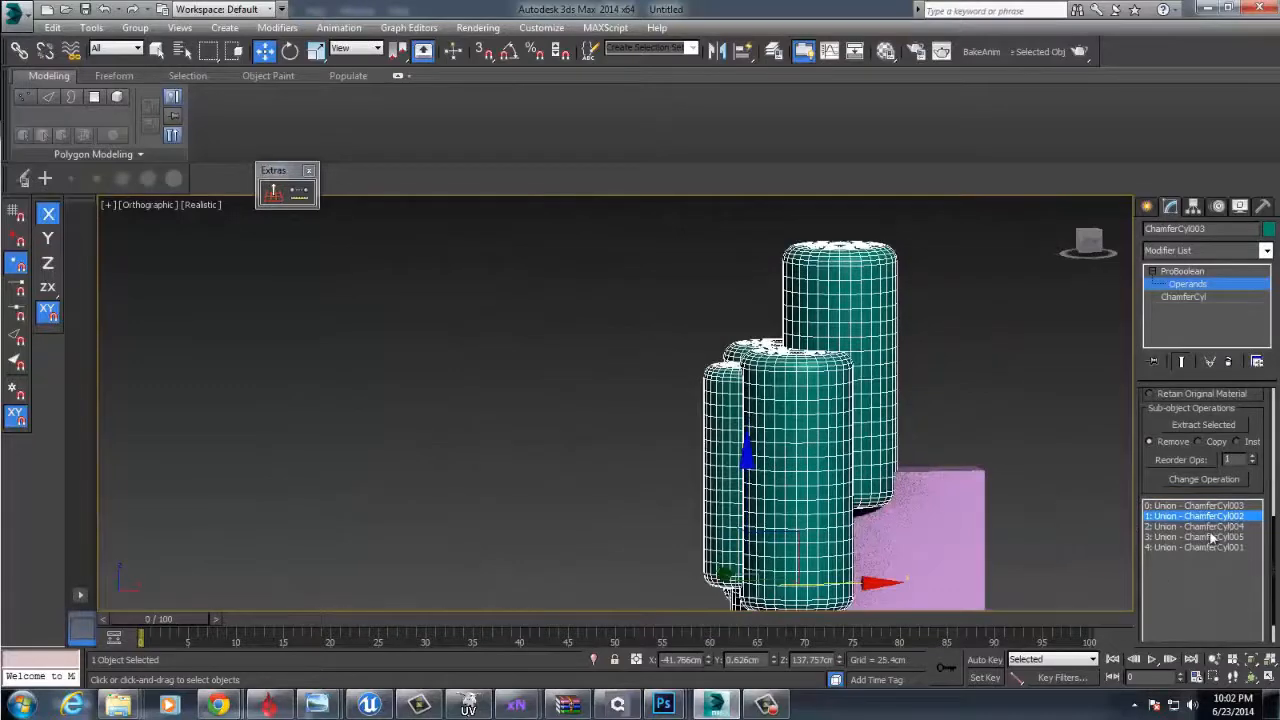
click(1211, 530)
click(1215, 538)
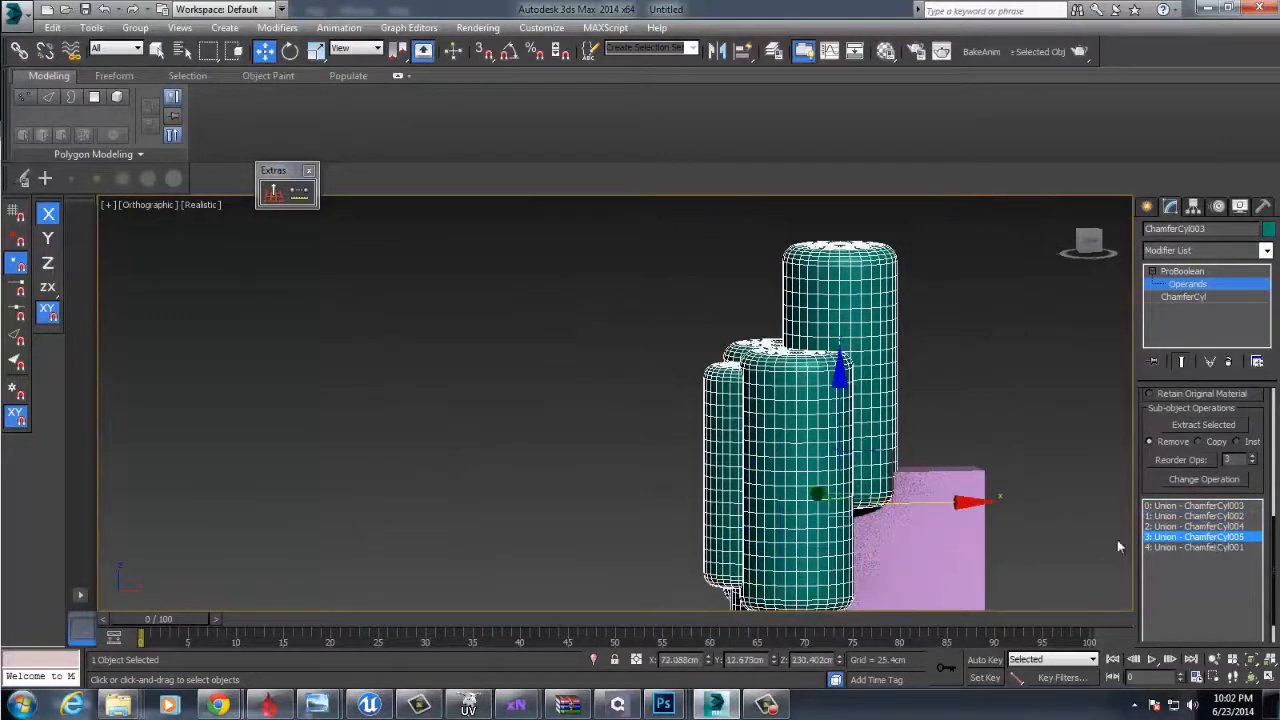
alt+middle_drag(905, 450, 878, 494)
scroll(882, 496, up, 2)
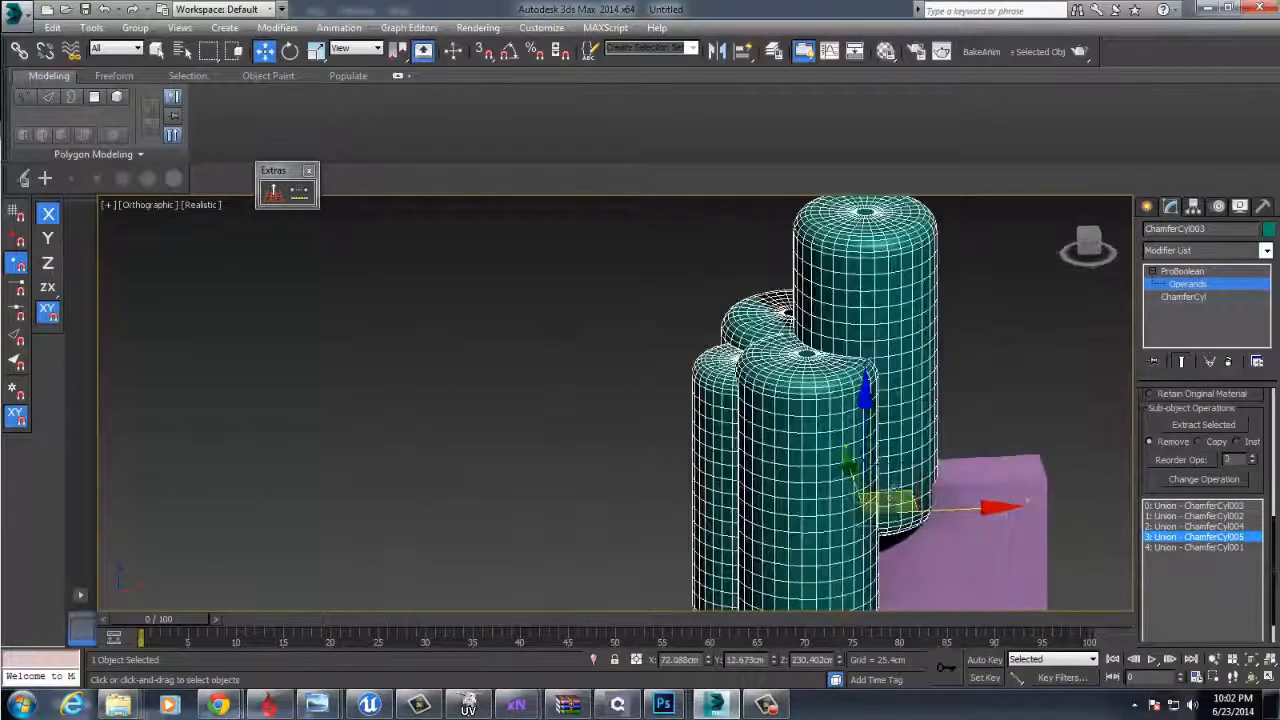
- Select operand ChamferCyl004 and set its fillet segments to 6 and its cap segments to 7
click(1197, 527)
alt+middle_drag(886, 467, 850, 470)
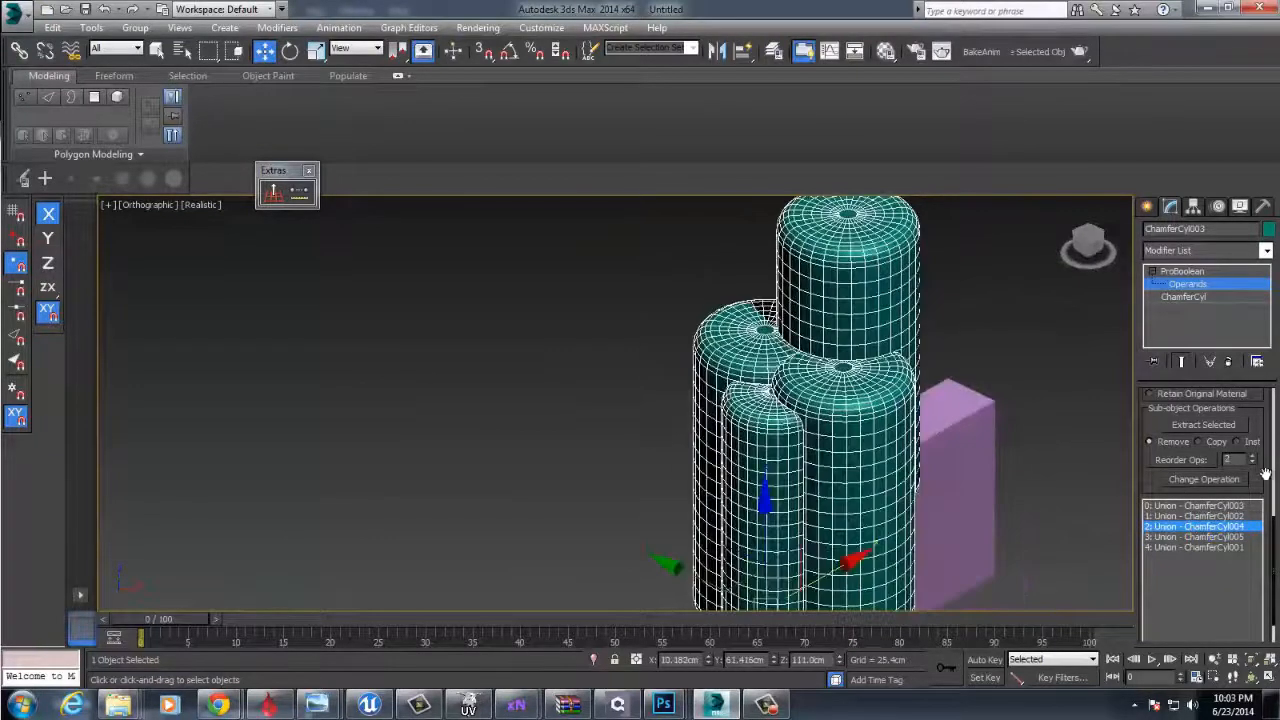
click(1203, 294)
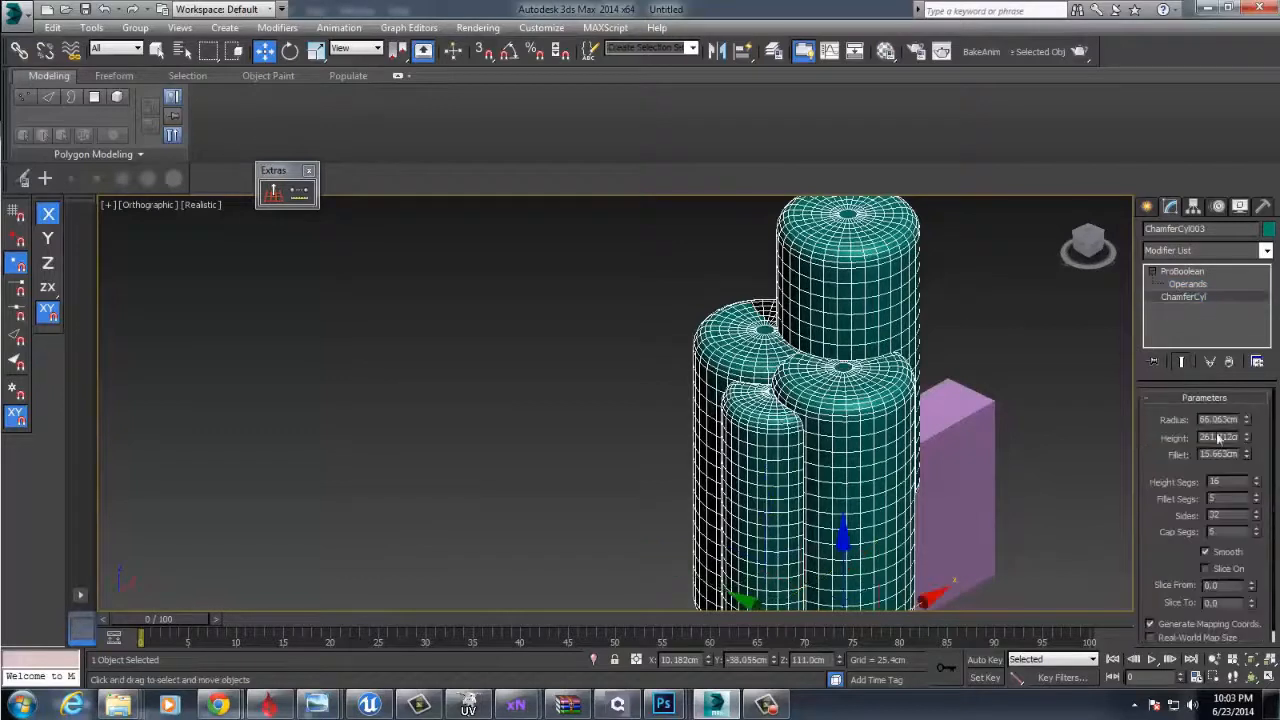
click(1256, 495)
click(1256, 495)
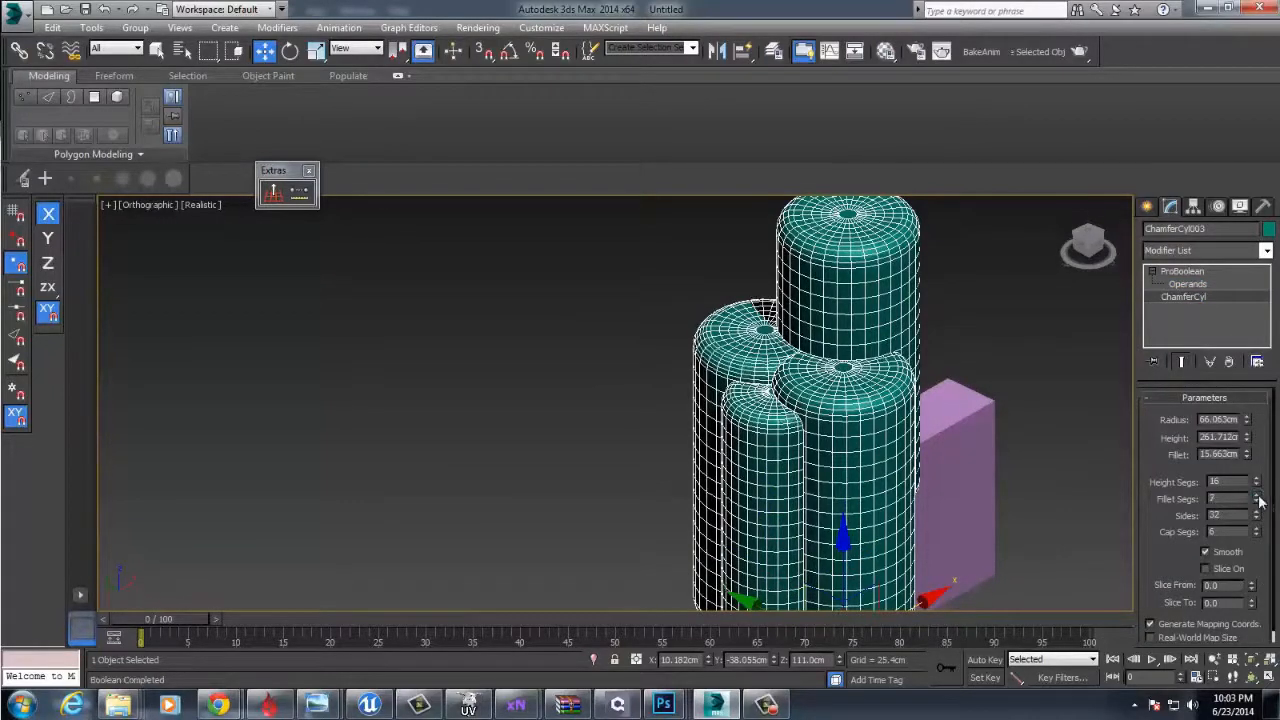
click(1256, 528)
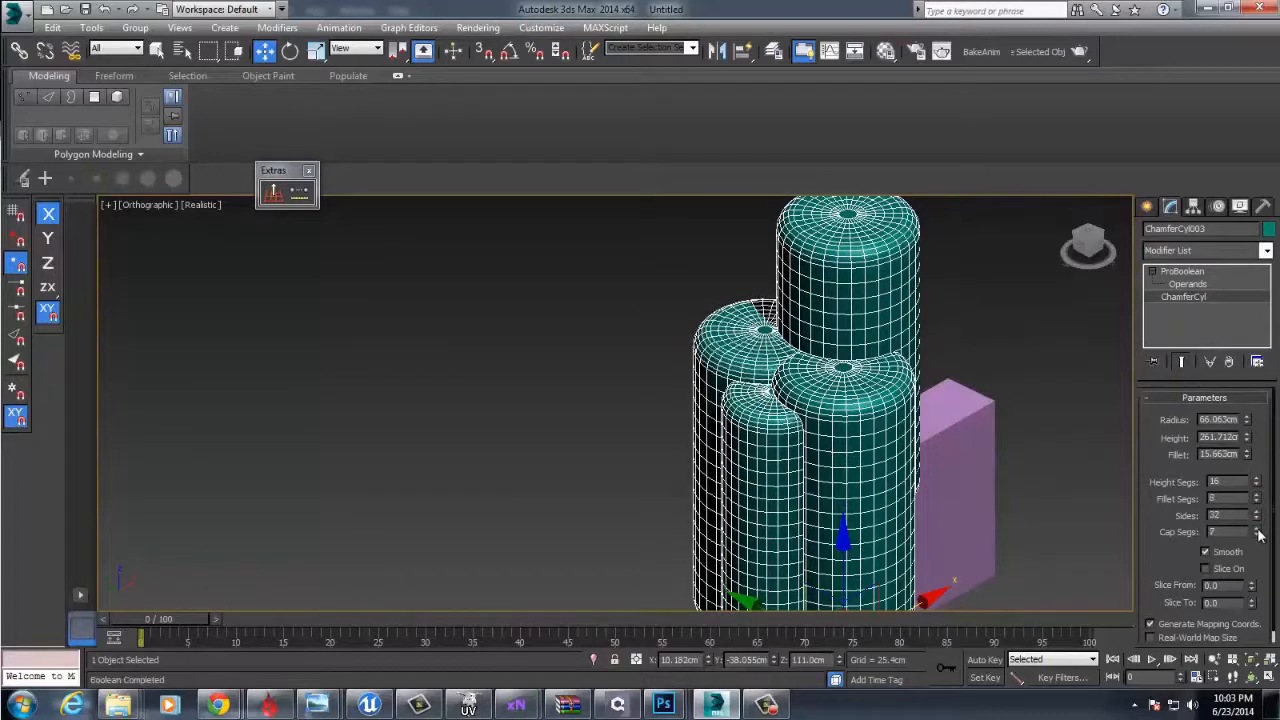
click(1256, 528)
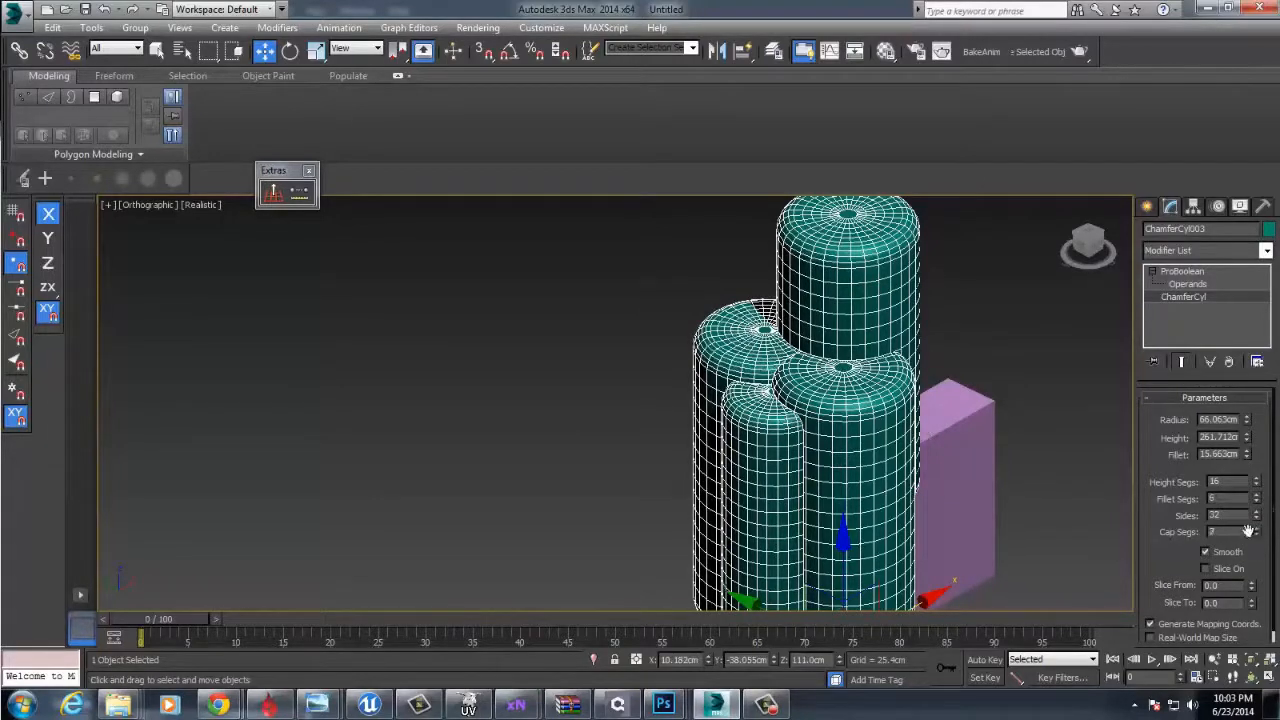
- Select operand ChamferCyl005 and set its cap segments to 10
click(1192, 284)
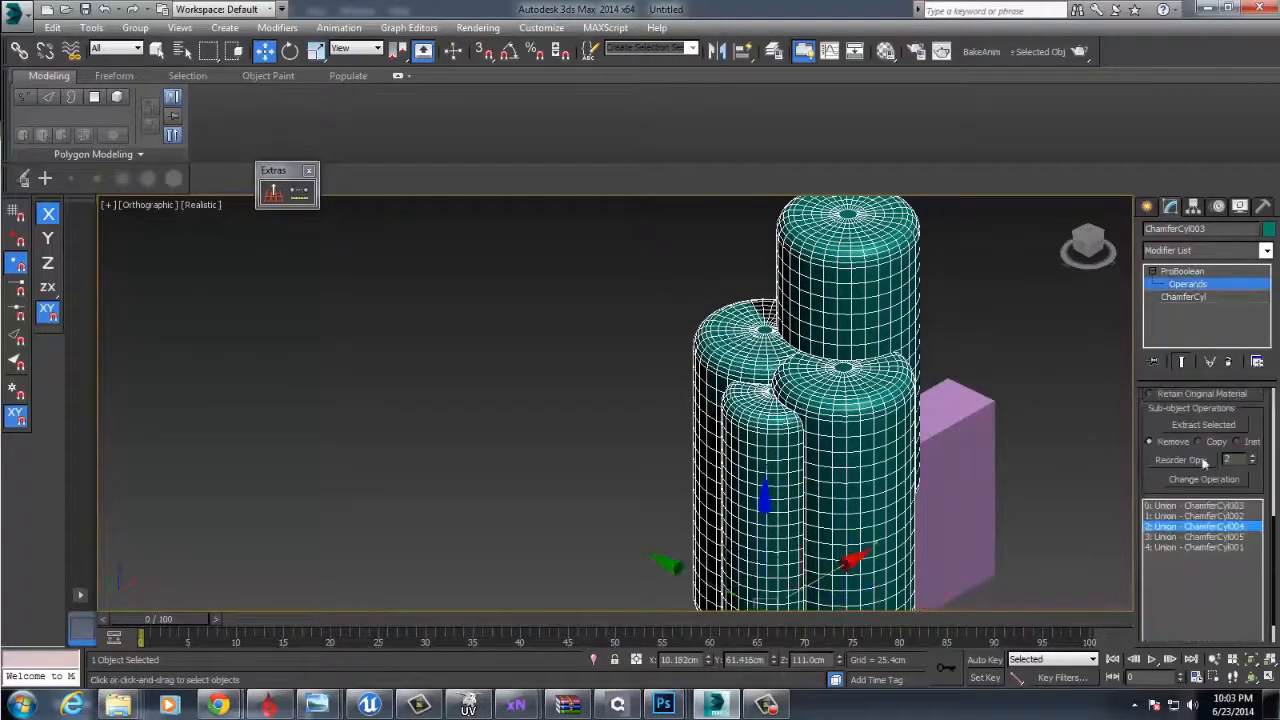
click(1206, 537)
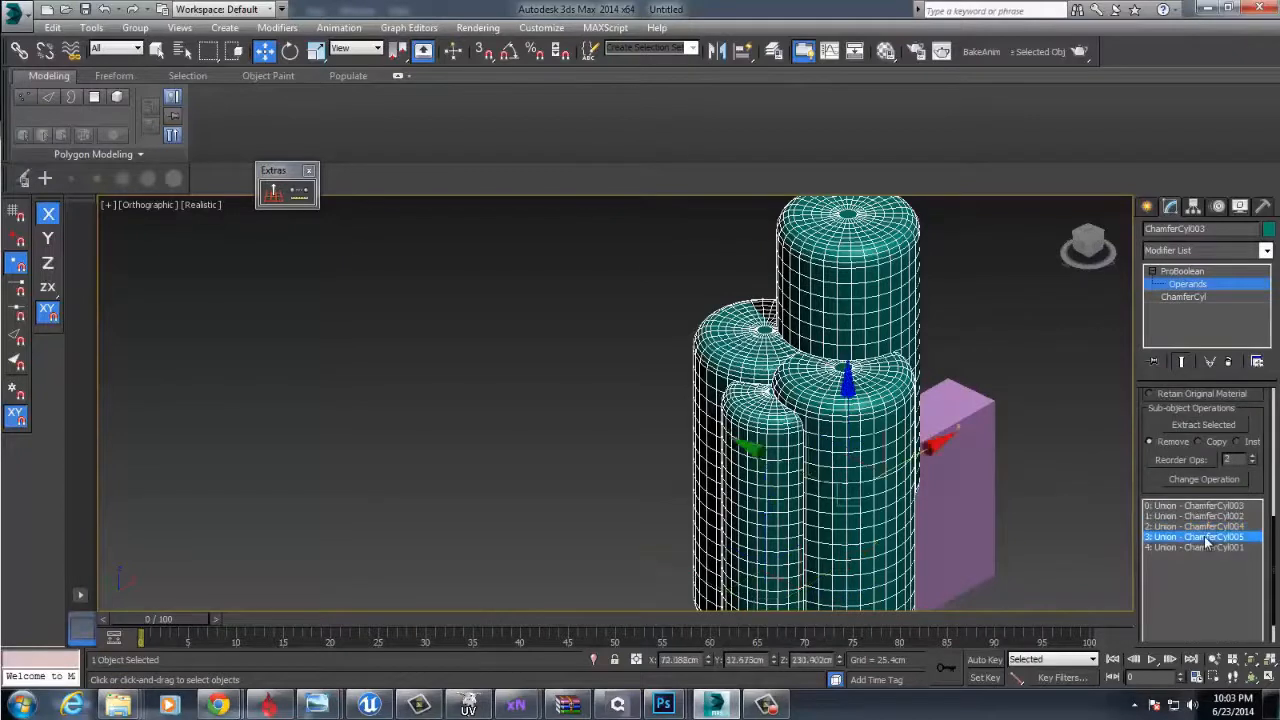
click(1200, 299)
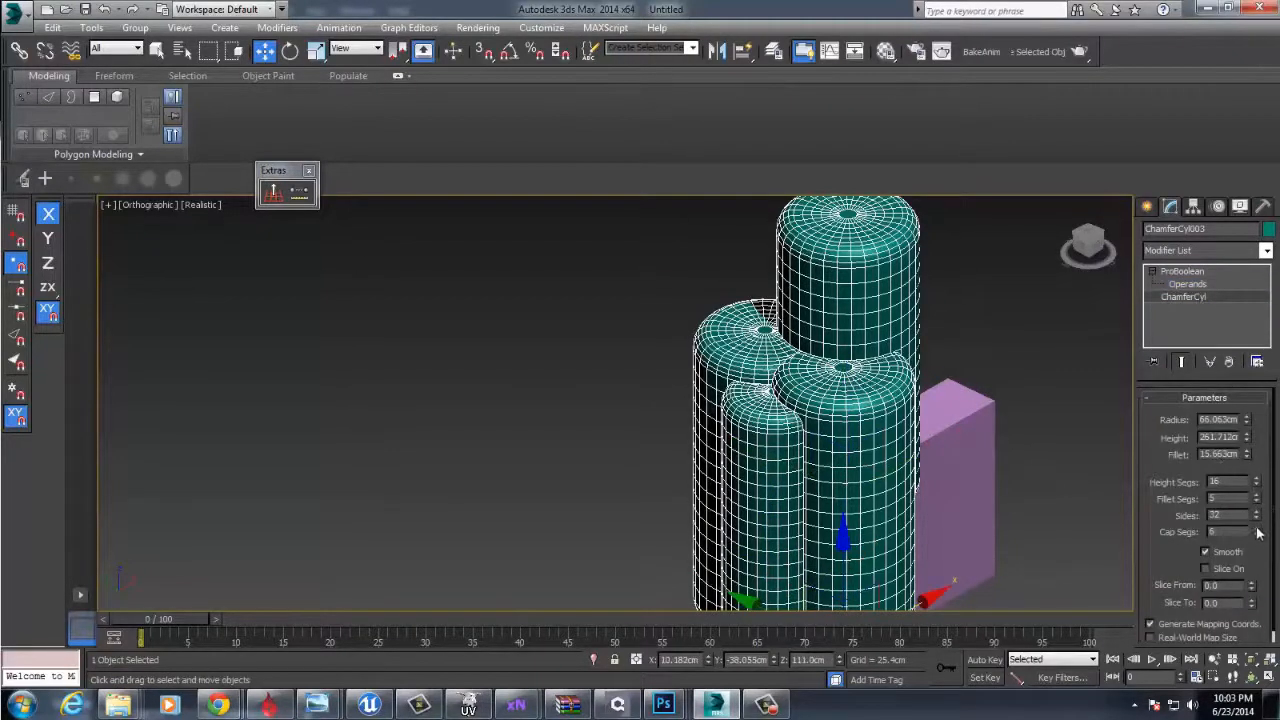
click(1257, 530)
click(1257, 530)
click(1257, 530)
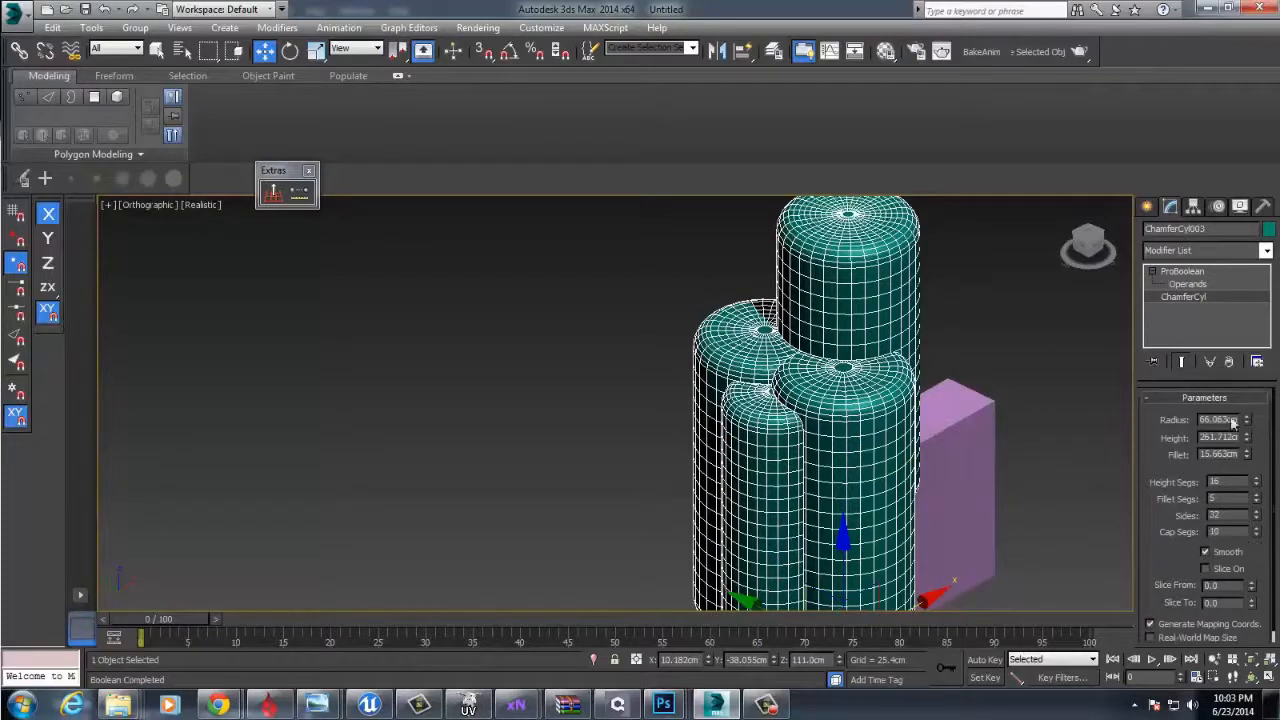
- Go back through the operand list to ChamferCyl004 and set its cap segments to 8
click(1186, 274)
click(1219, 528)
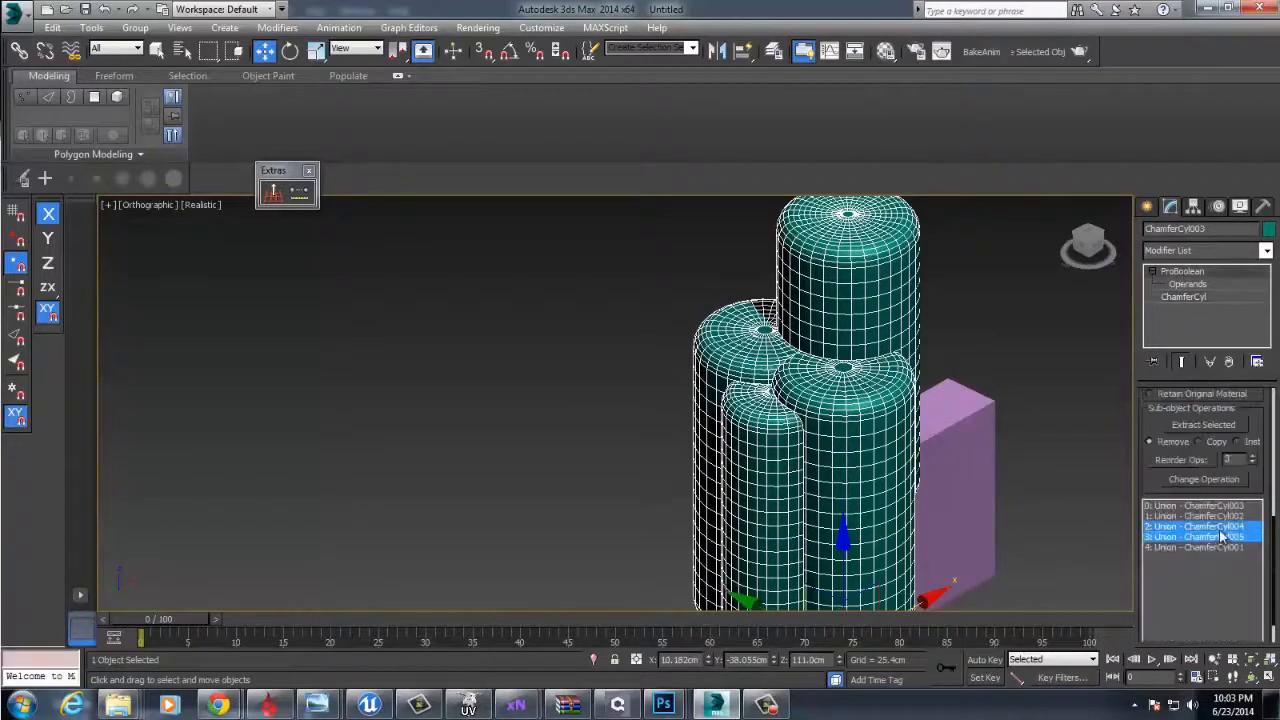
click(1223, 516)
click(1225, 506)
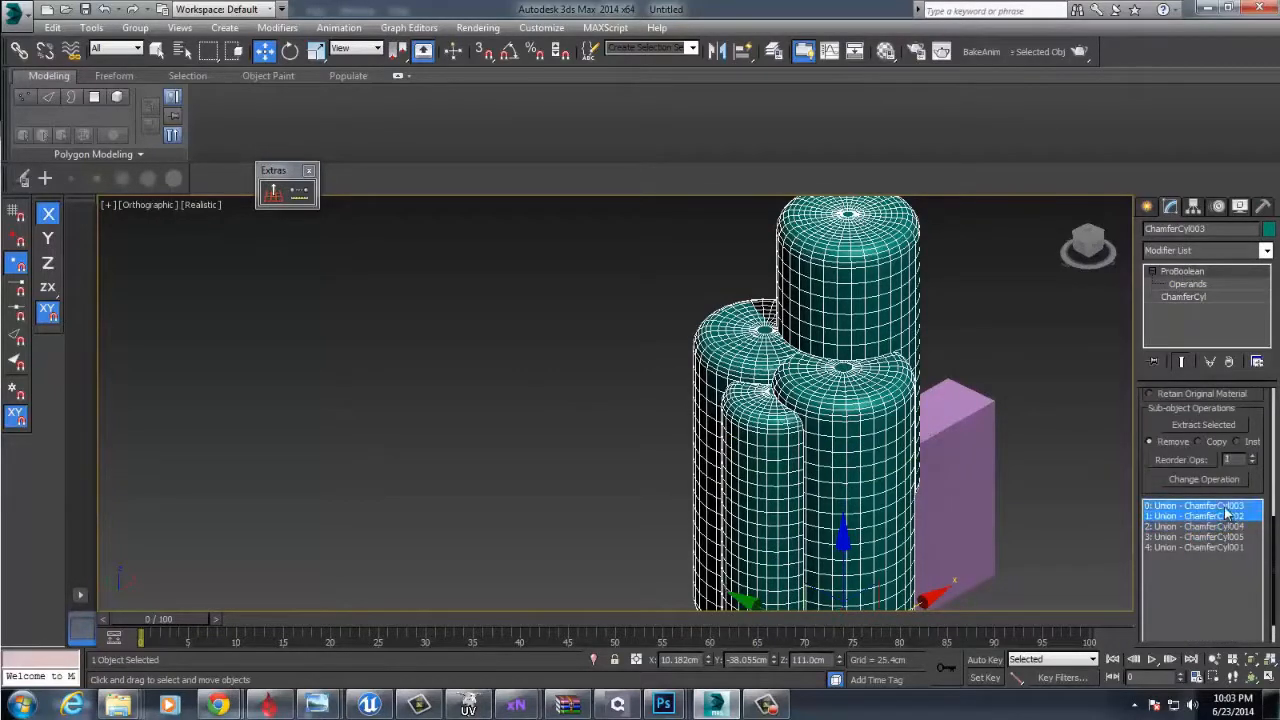
click(1219, 537)
click(1219, 527)
click(1199, 297)
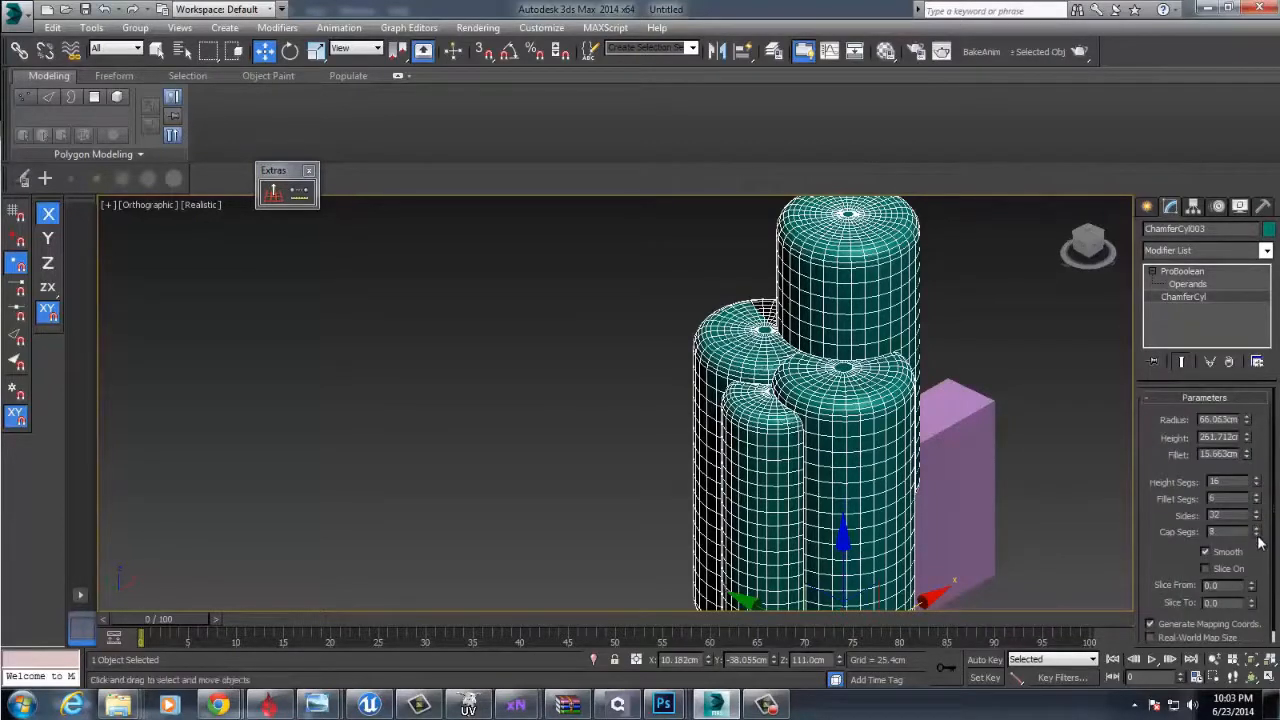
- Select operand ChamferCyl002 and raise its number of cap segments
click(1189, 283)
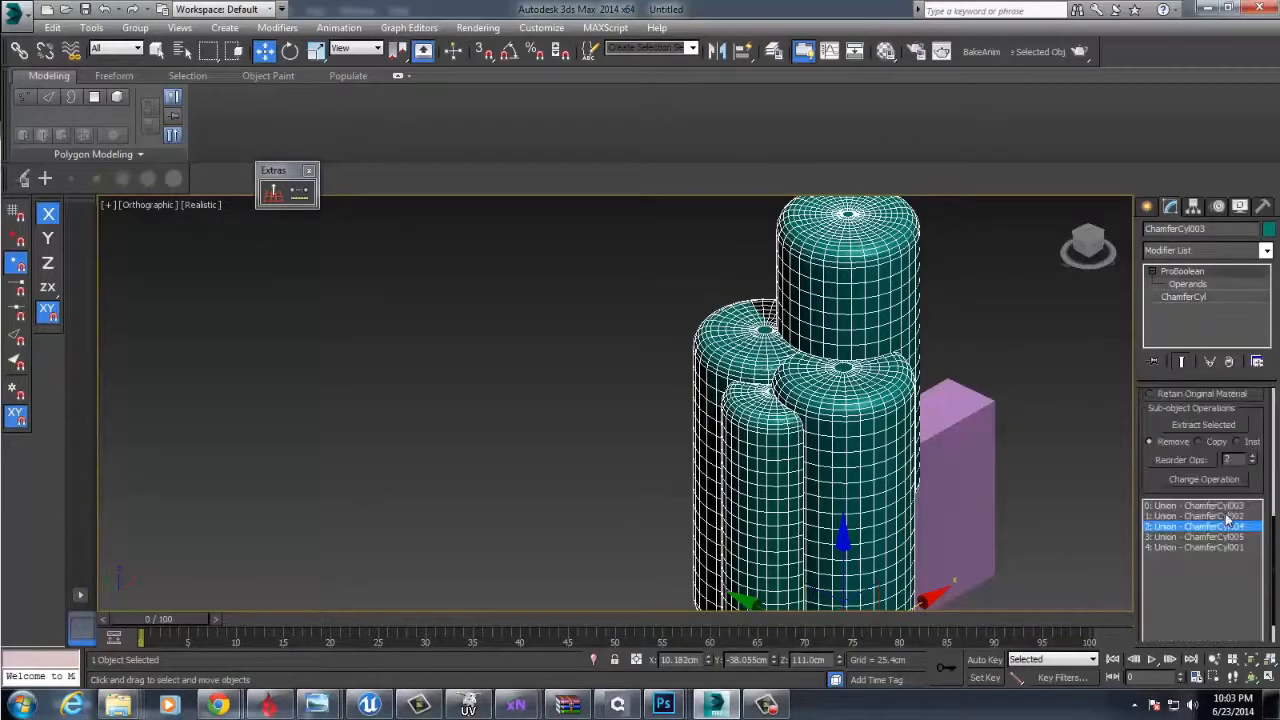
click(1228, 516)
click(1196, 297)
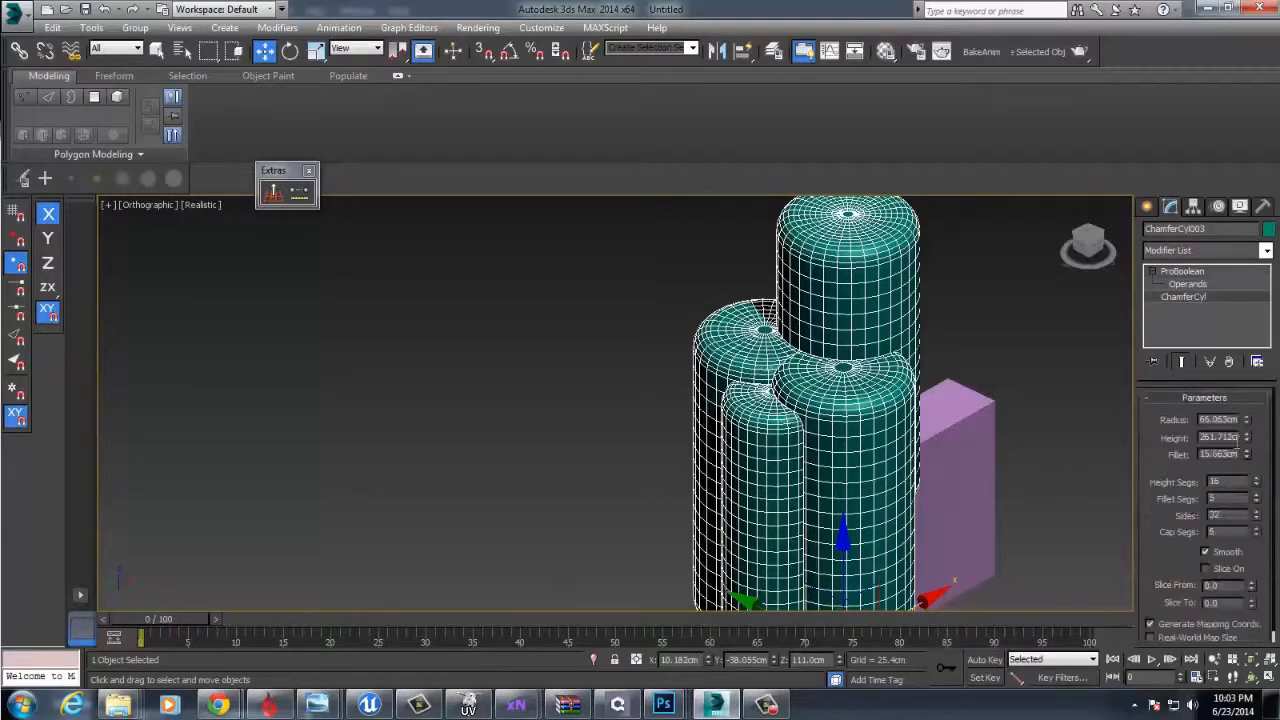
click(1255, 530)
- Select operand ChamferCyl001 of the ProBoolean object and set its cap segments to 10
click(1203, 281)
click(1218, 547)
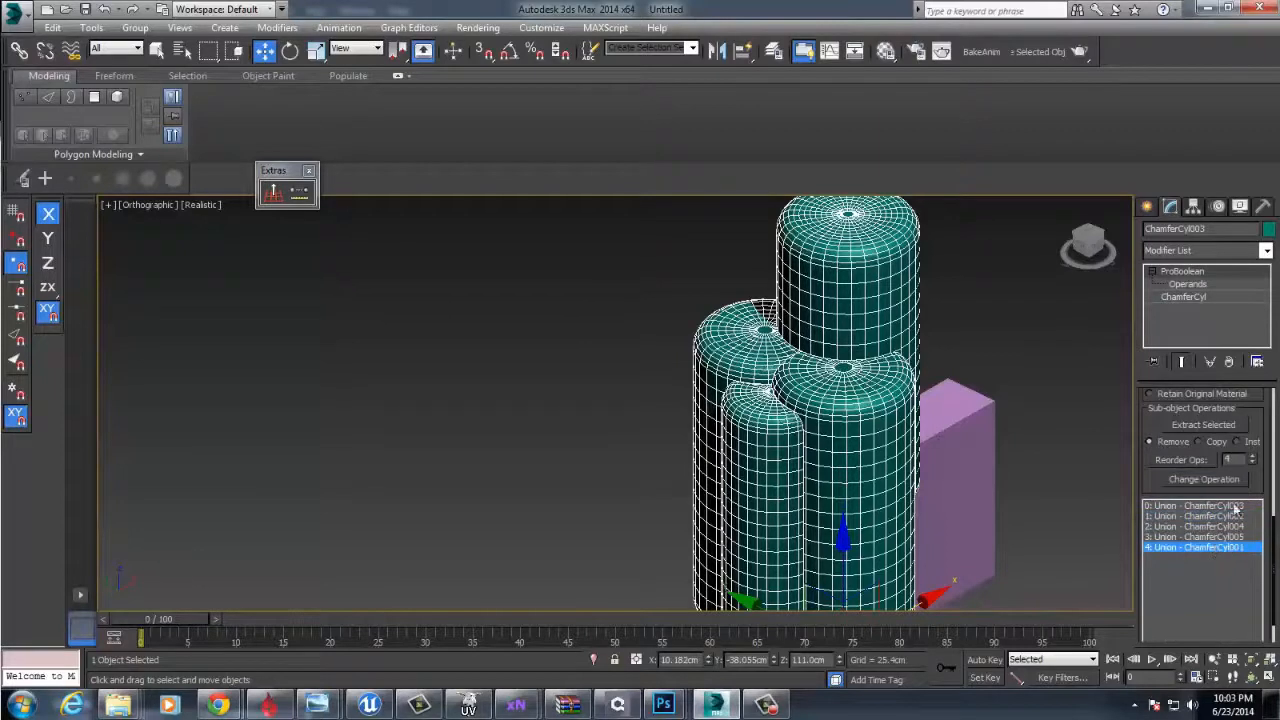
click(1177, 296)
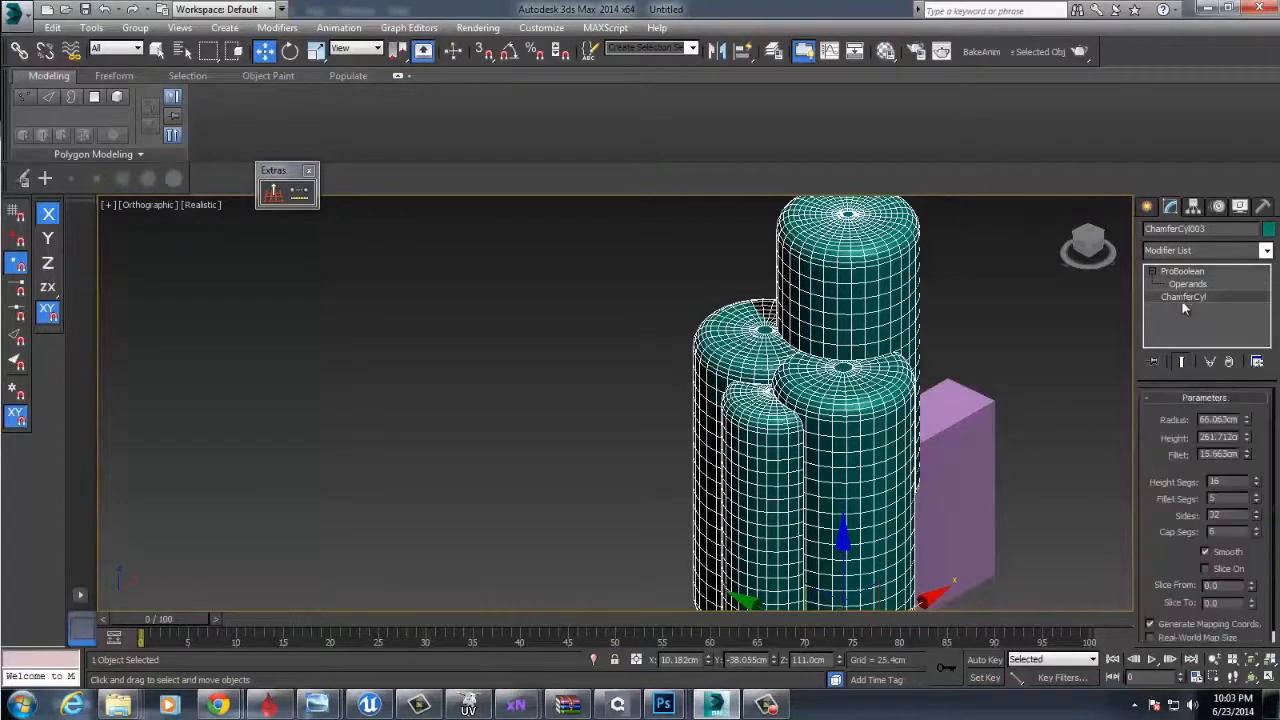
click(1258, 530)
click(1257, 529)
click(1257, 529)
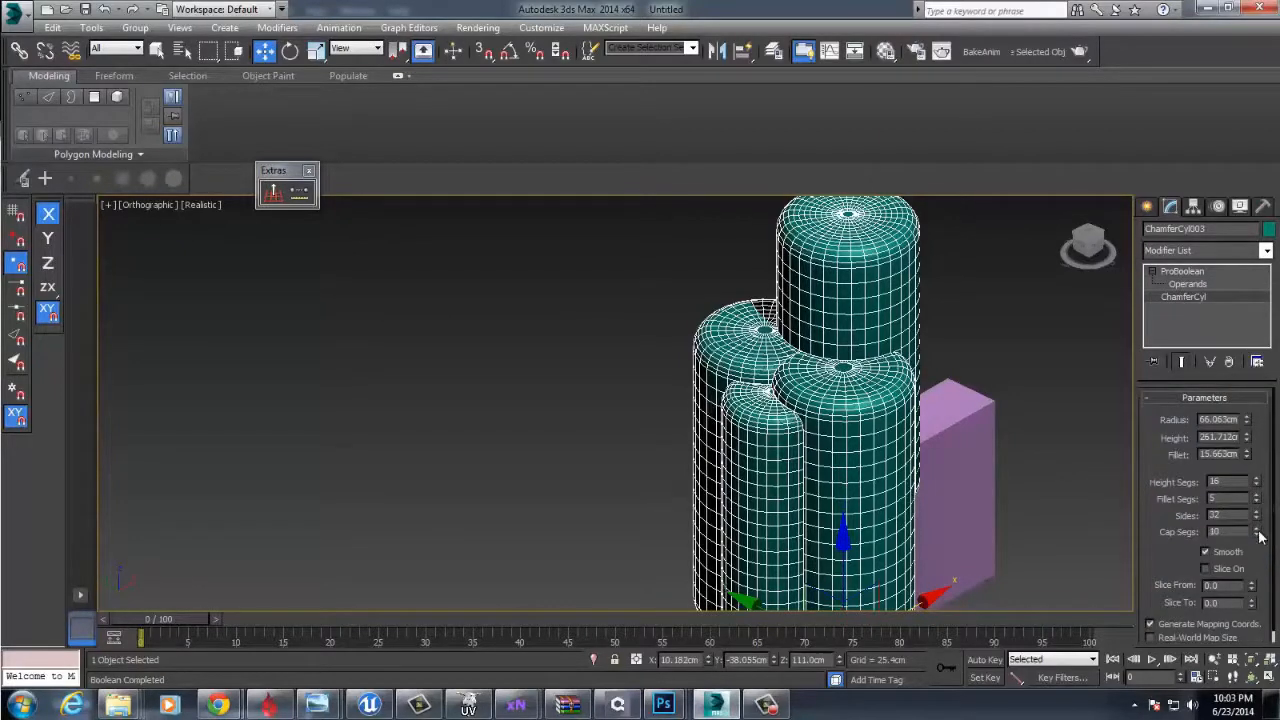
- Go through the operand list past ChamferCyl005 to ChamferCyl004 and set its cap segments to 7
middle_drag(886, 334, 848, 178)
alt+middle_drag(826, 436, 1107, 317)
click(1188, 283)
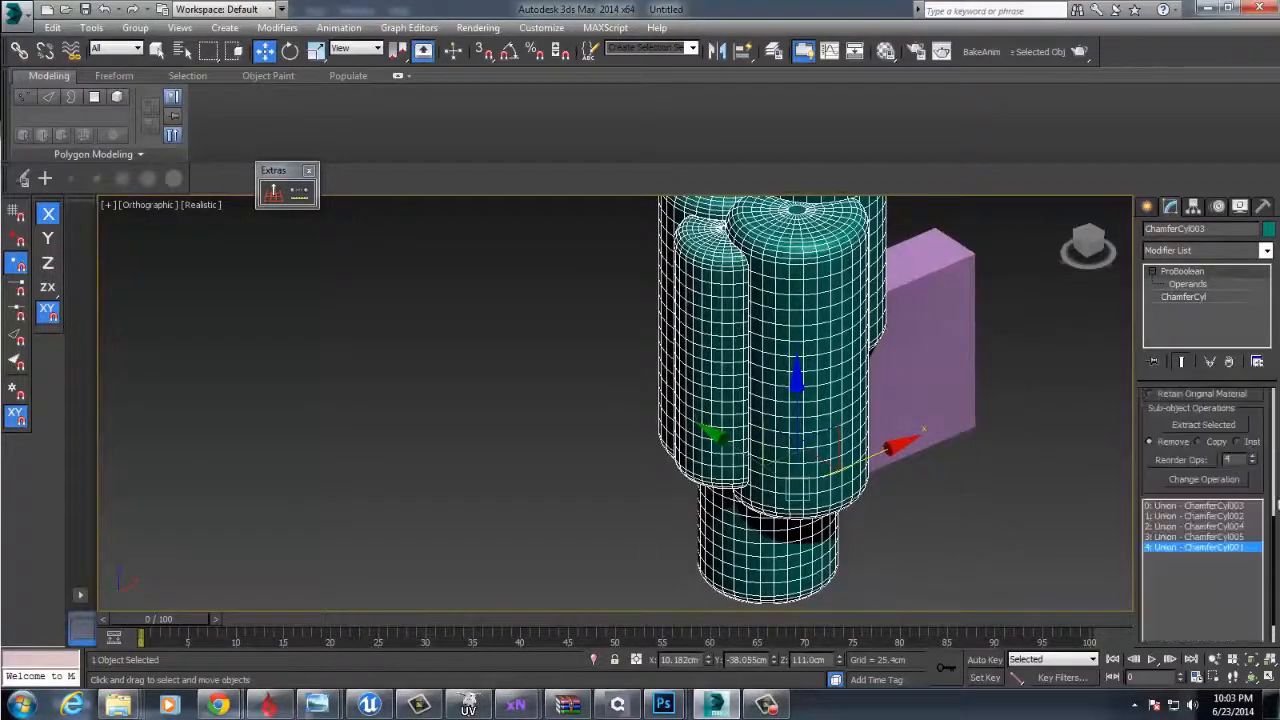
click(1236, 537)
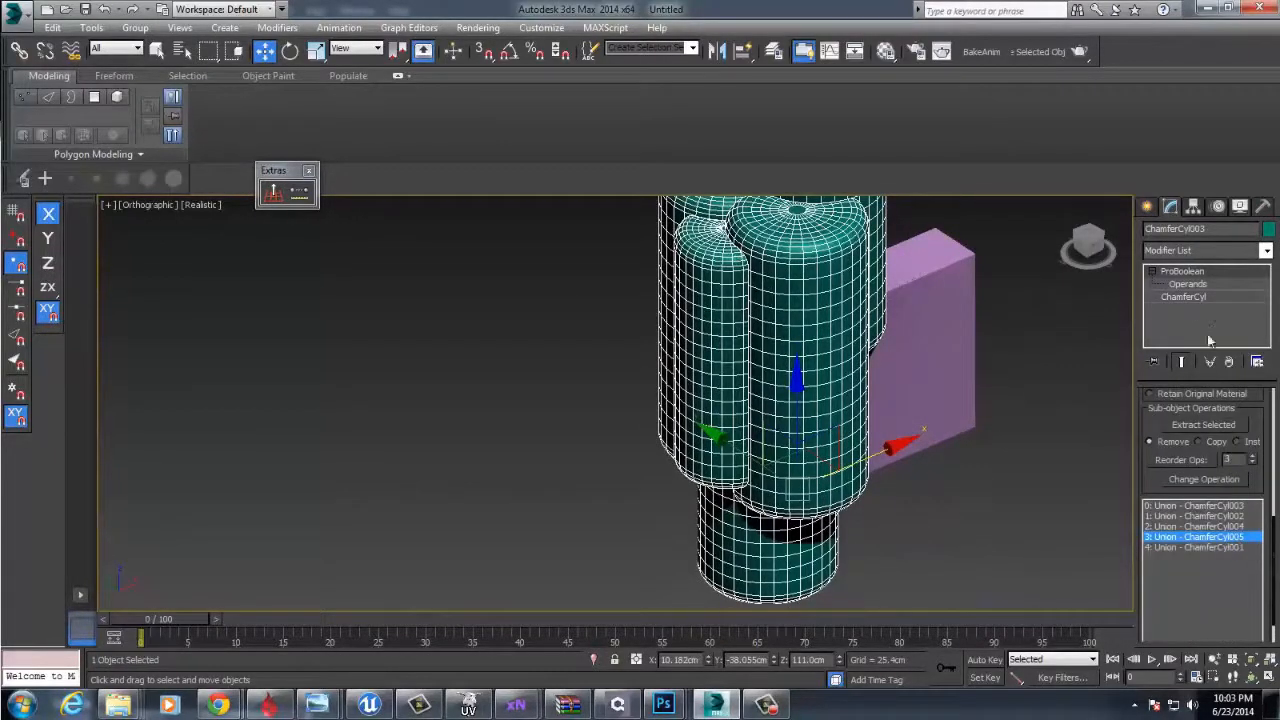
click(1200, 298)
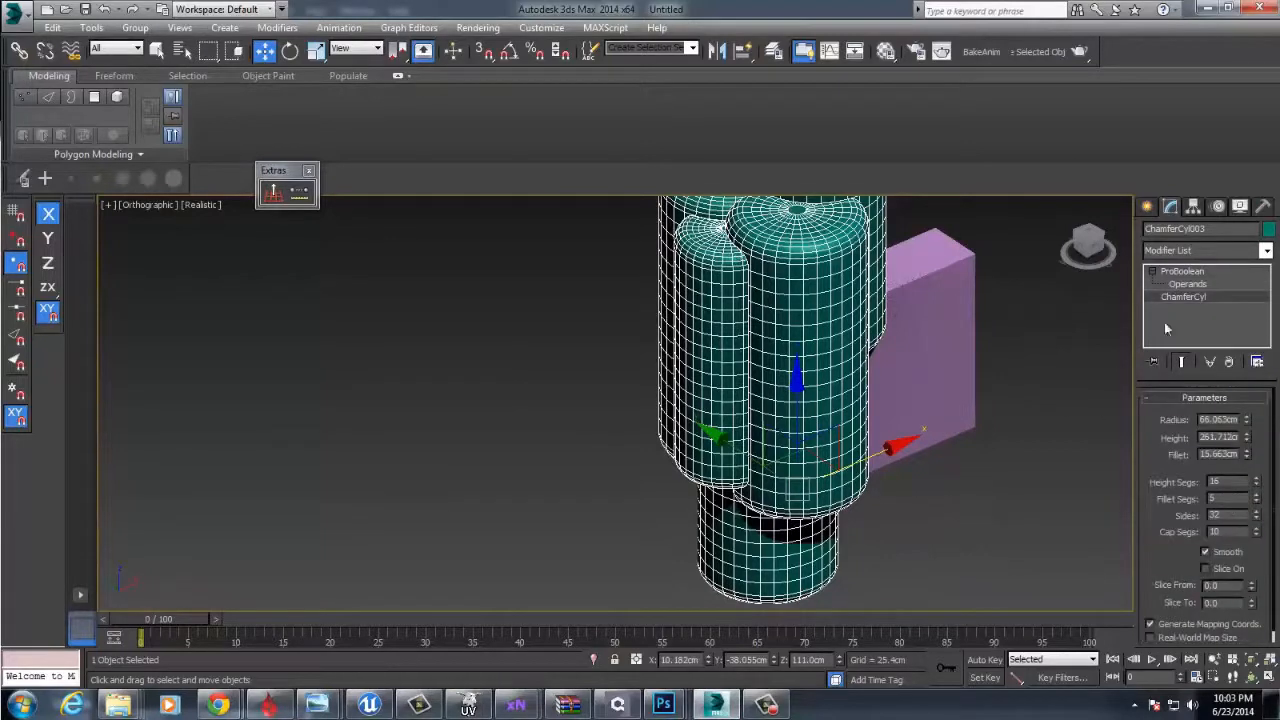
click(1180, 283)
click(1214, 526)
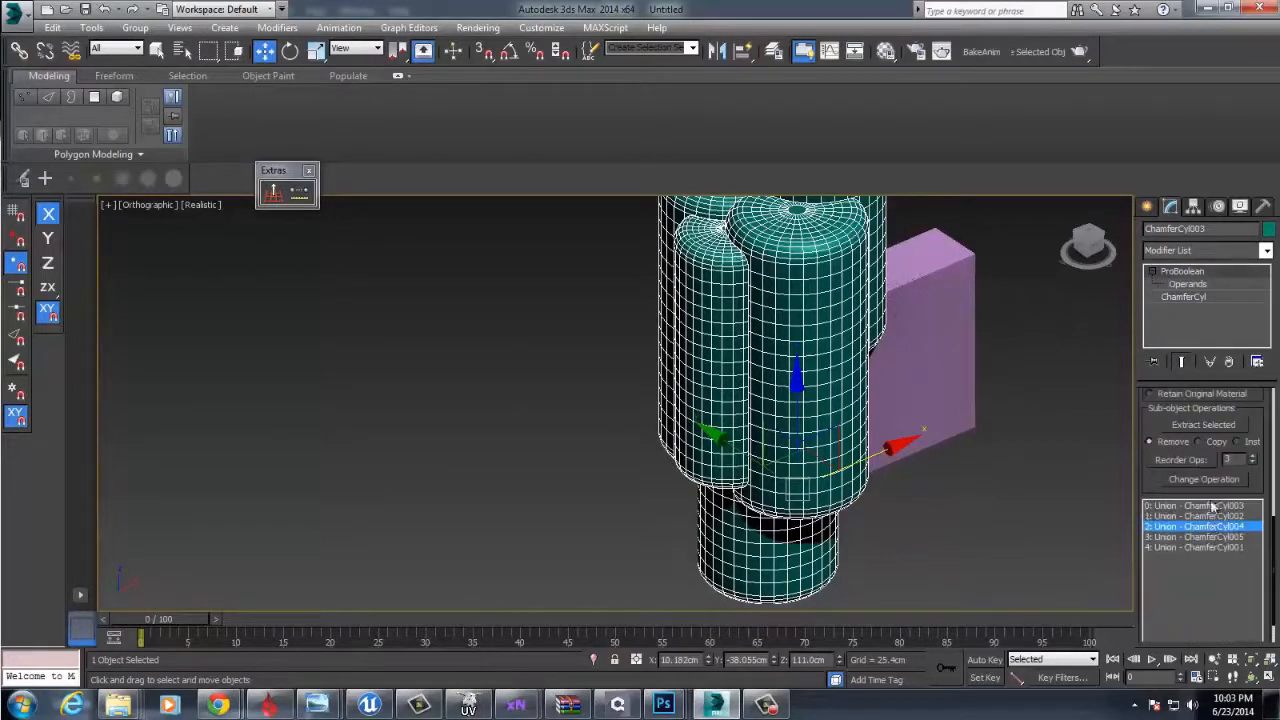
click(1187, 297)
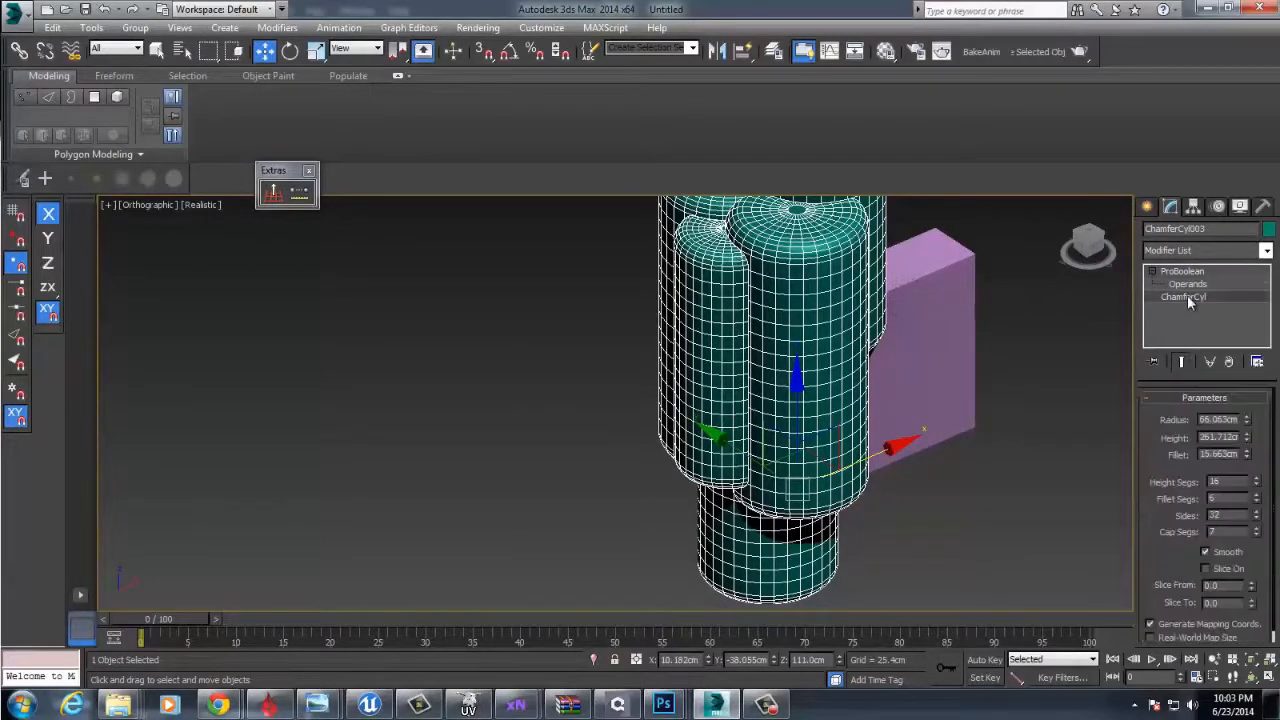
click(1256, 528)
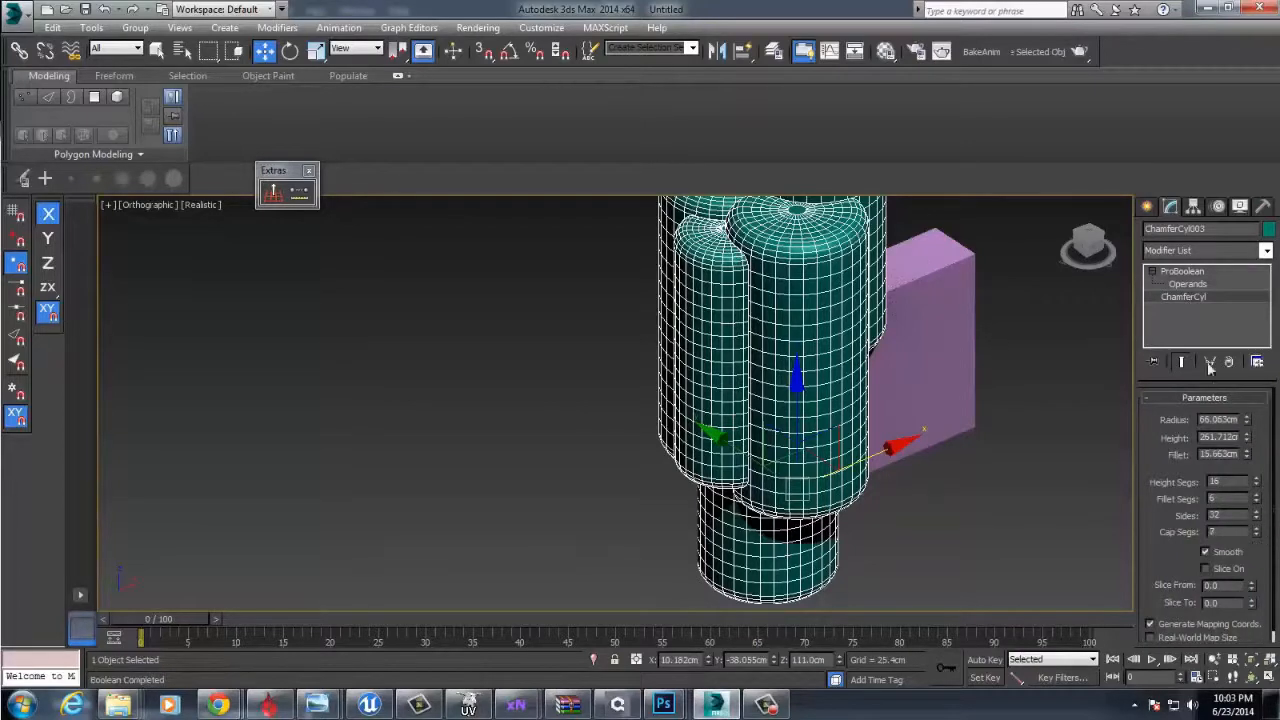
- Check the parameters of operand ChamferCyl002 and set the cap segments of operand ChamferCyl003 to 11
click(1186, 283)
click(1194, 516)
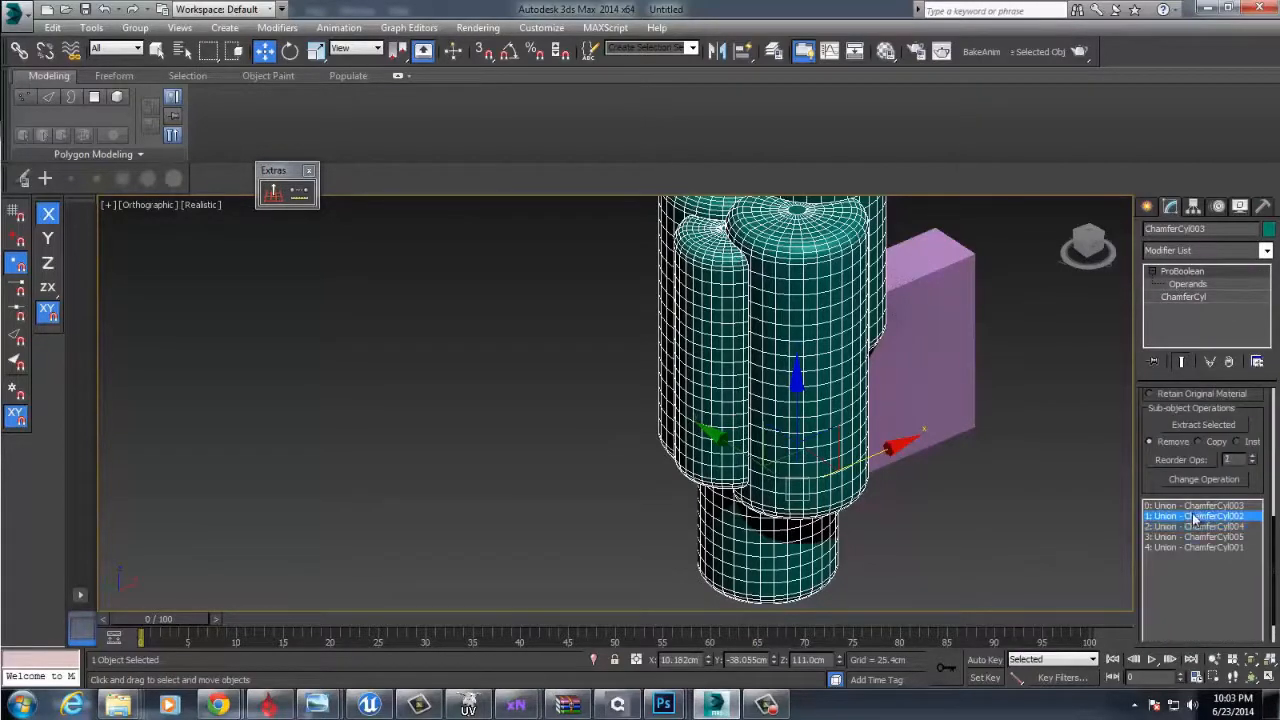
click(1189, 297)
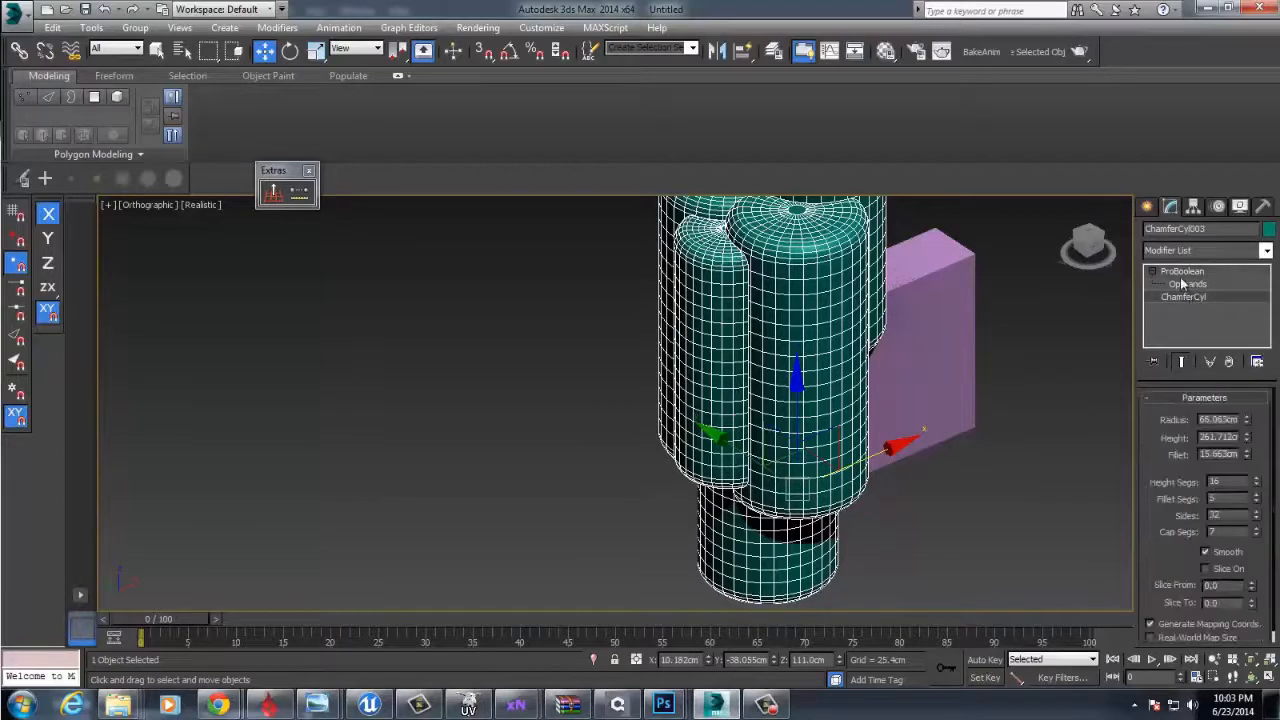
click(1186, 283)
click(1218, 506)
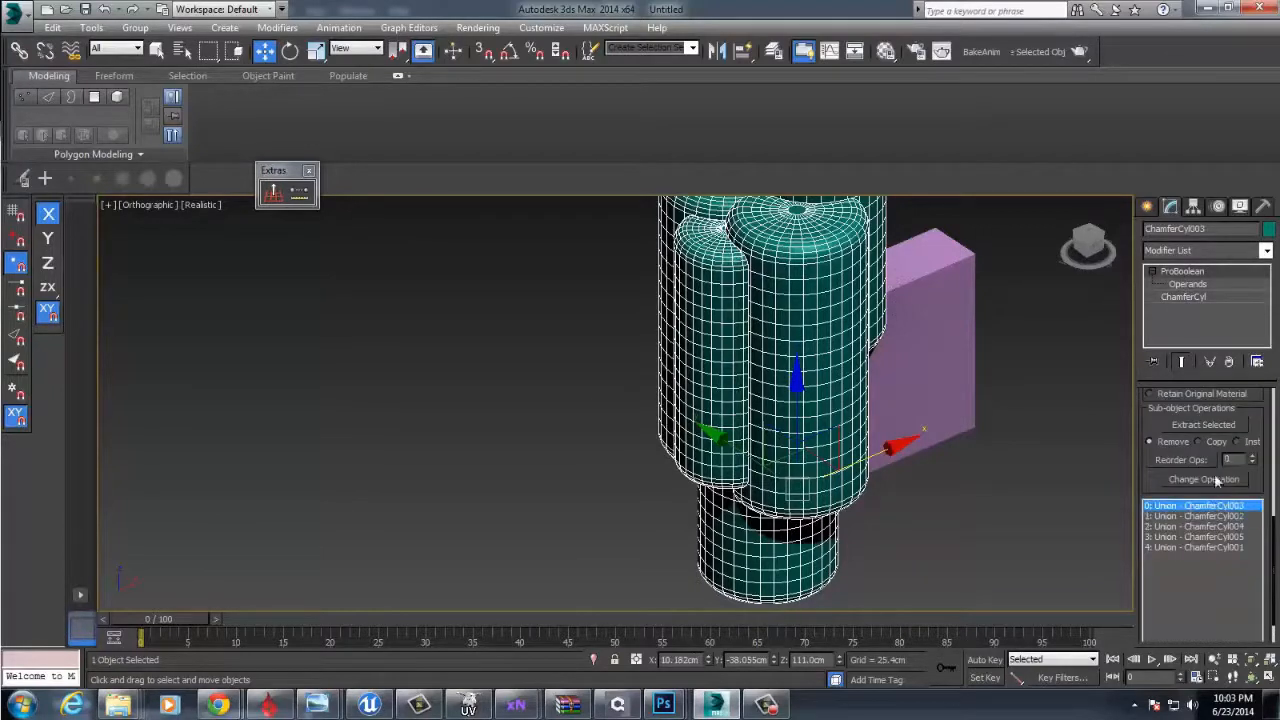
click(1197, 287)
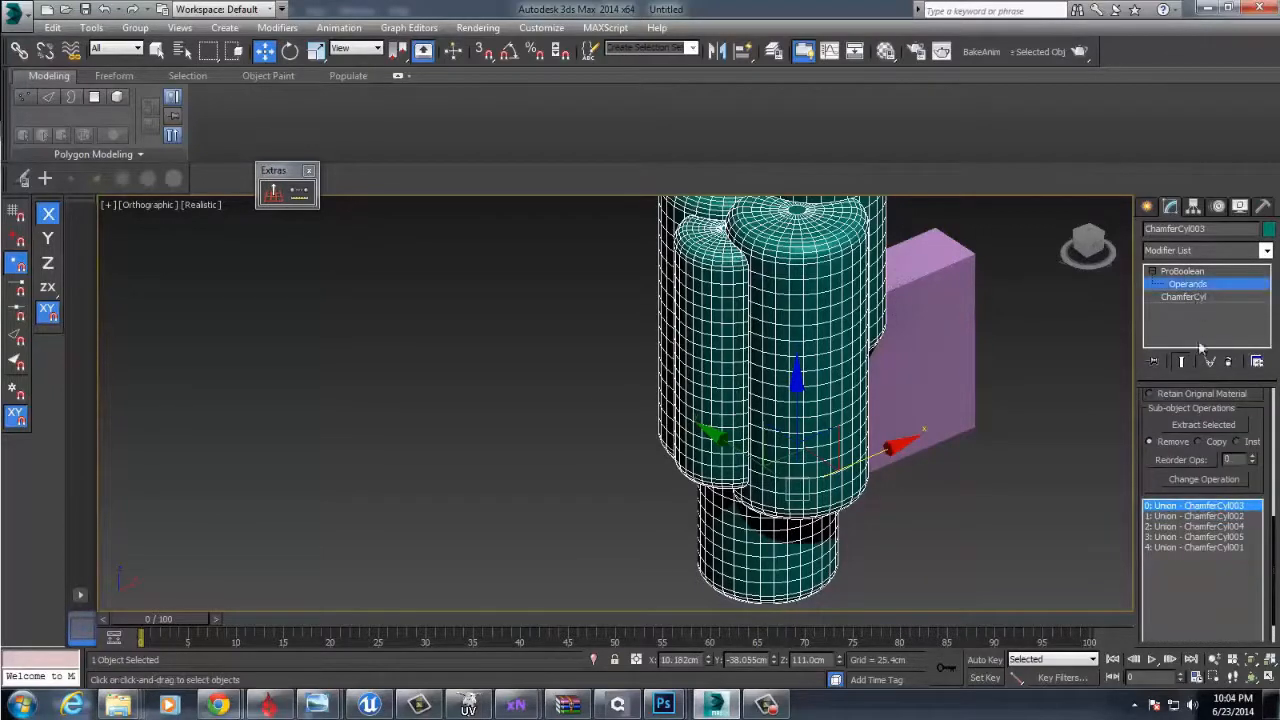
click(1196, 299)
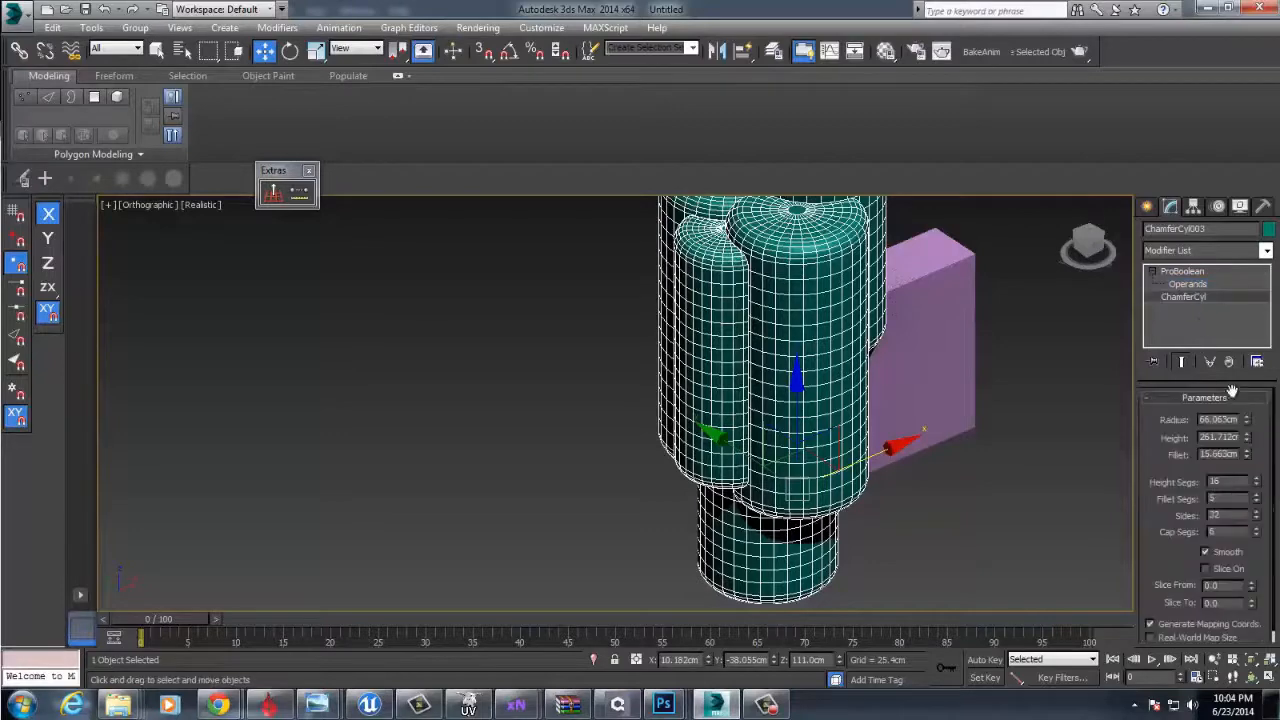
click(1254, 528)
click(1254, 528)
click(1254, 528)
click(1254, 528)
- Inspect the caps up close, select operand ChamferCyl004 and set its number of sides to 40
middle_drag(834, 216, 800, 408)
scroll(800, 400, up, 6)
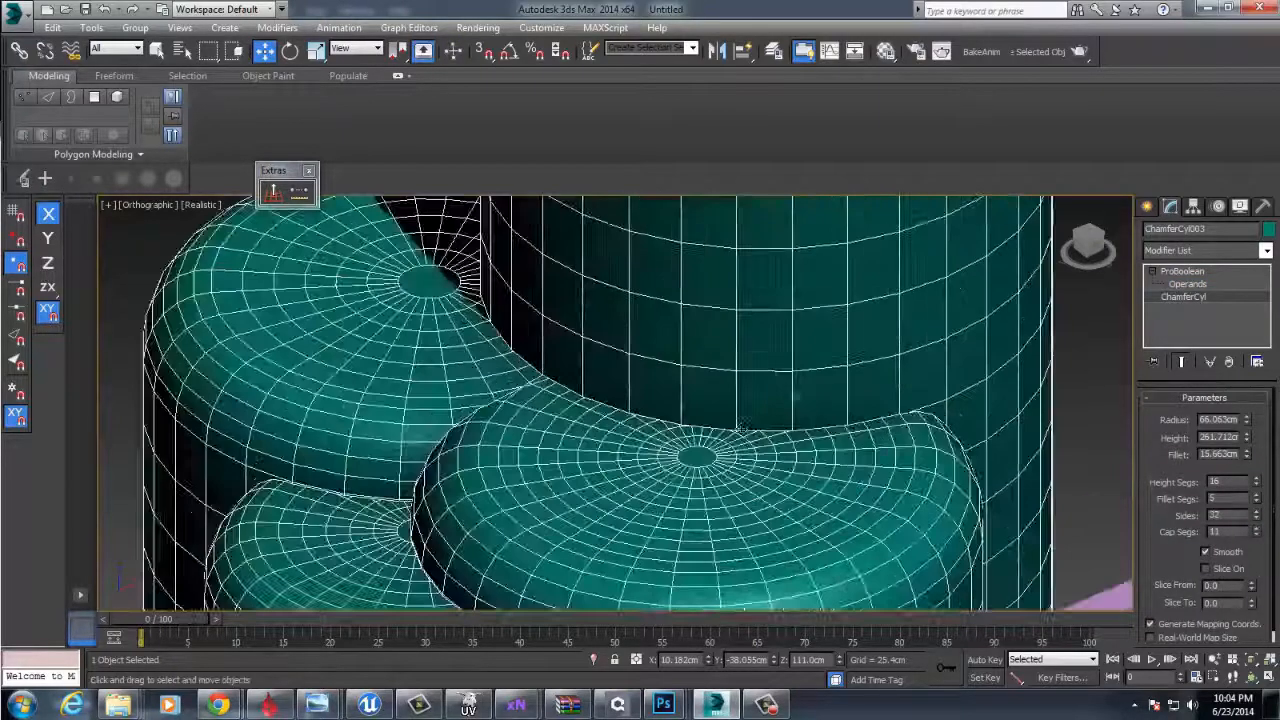
scroll(976, 290, down, 6)
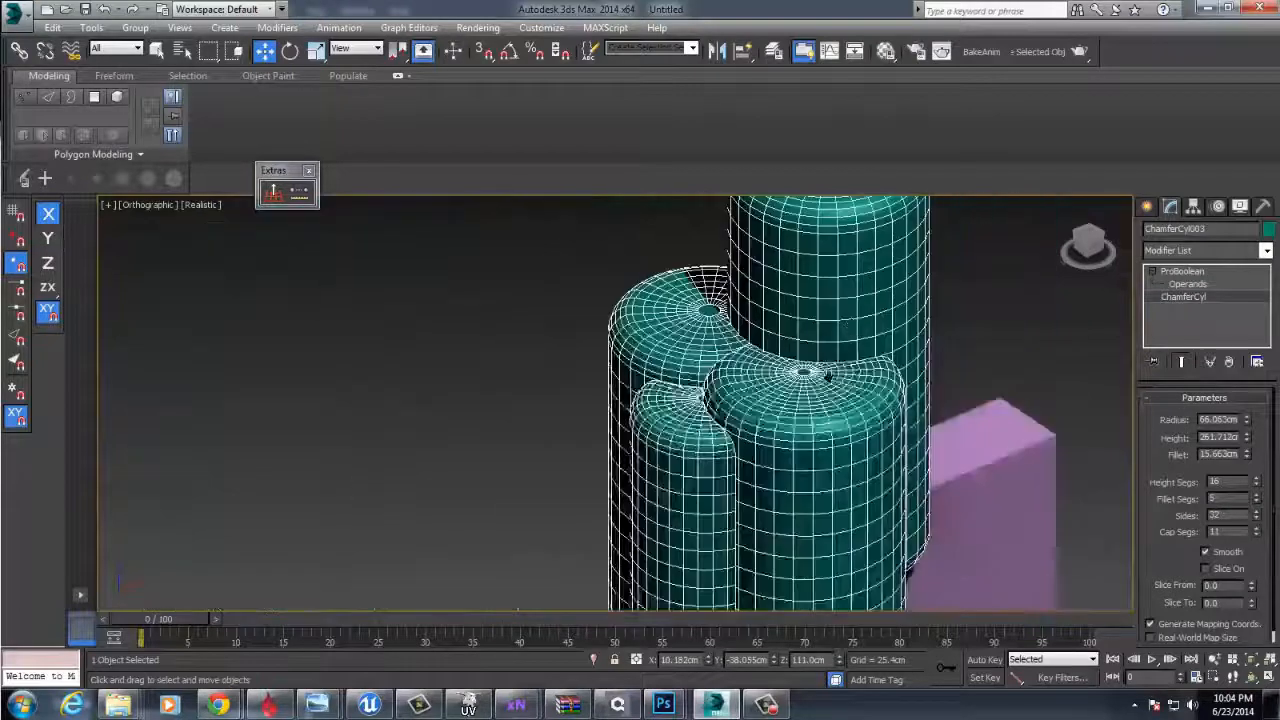
click(1193, 285)
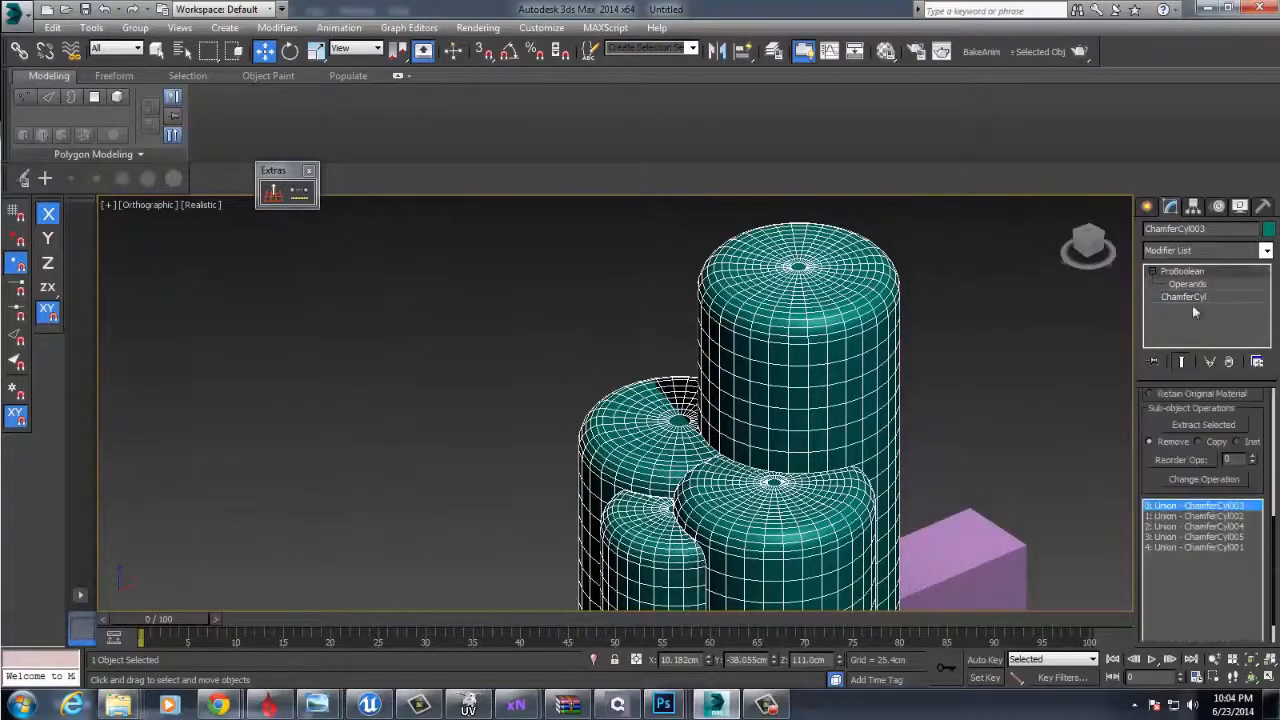
click(1200, 526)
drag(1149, 466, 1140, 348)
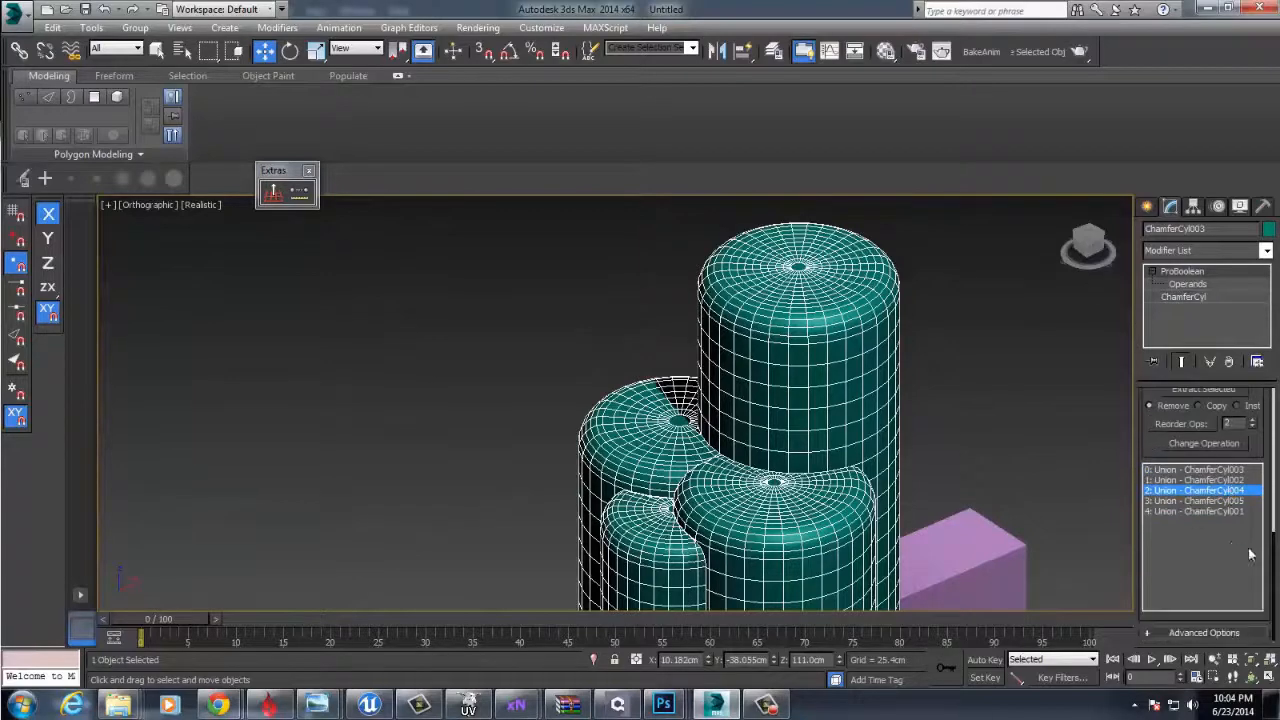
click(1203, 298)
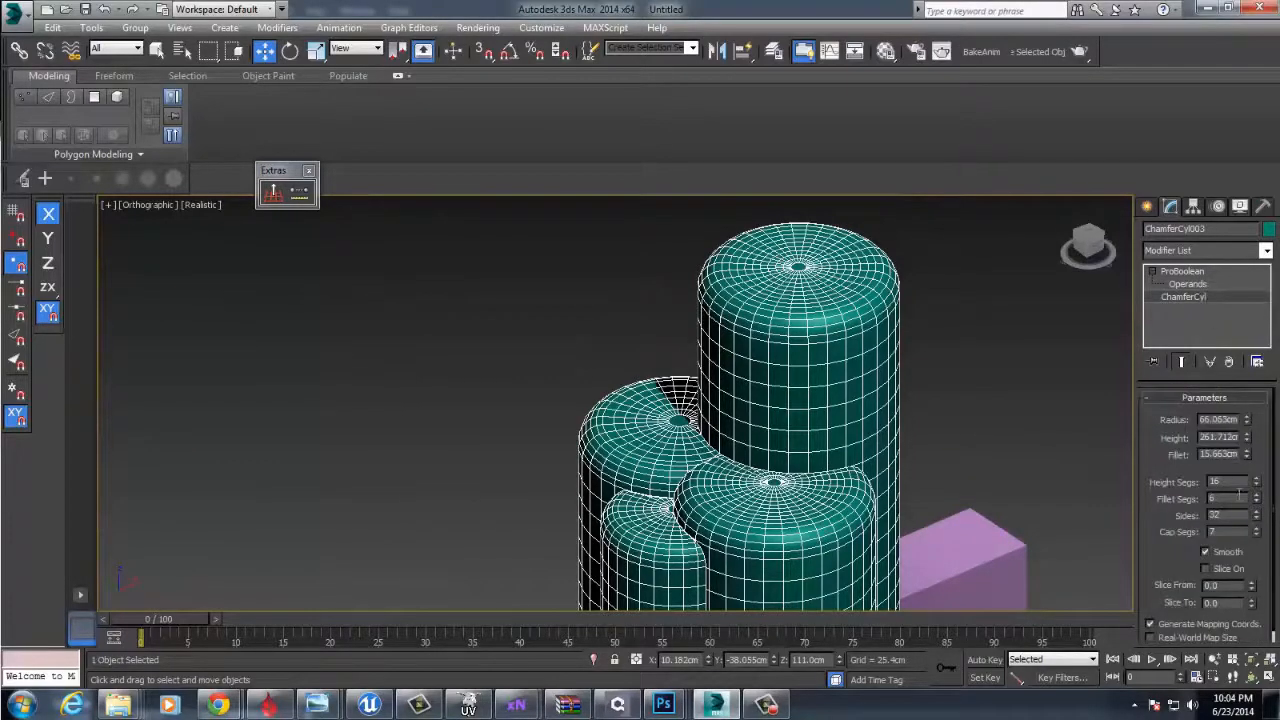
drag(1256, 509, 1131, 466)
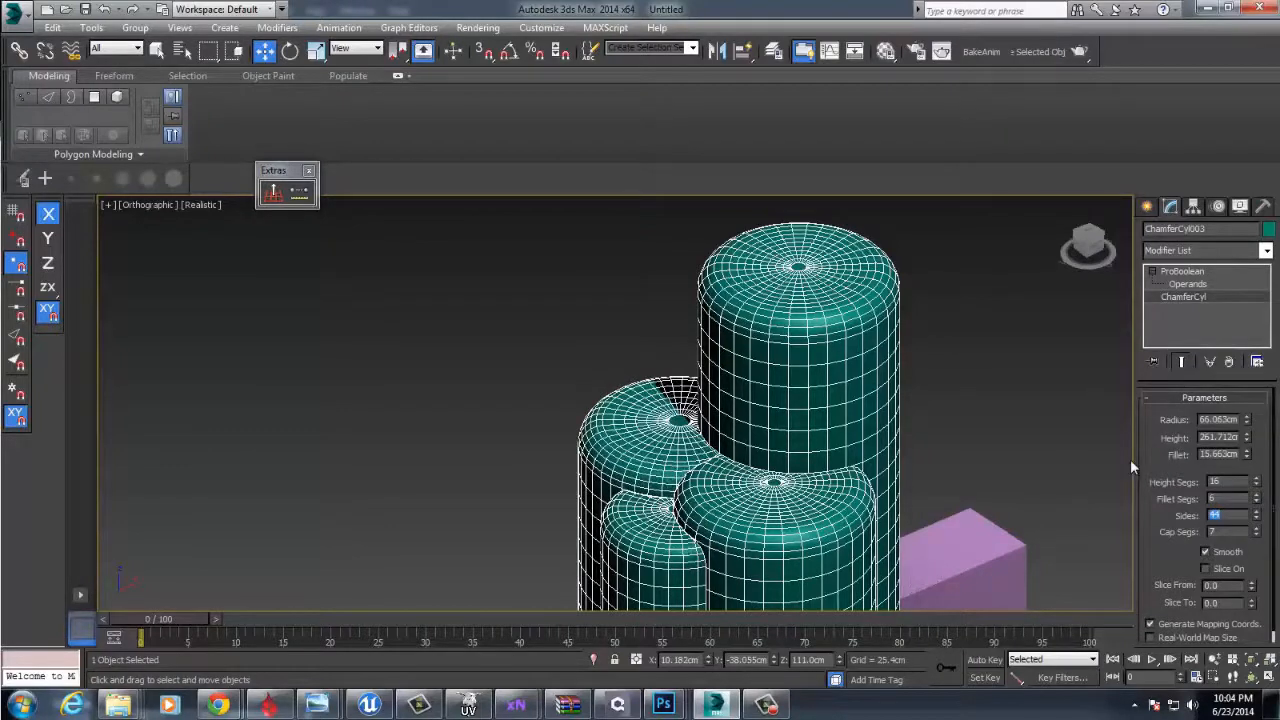
text(40)
key(Return)
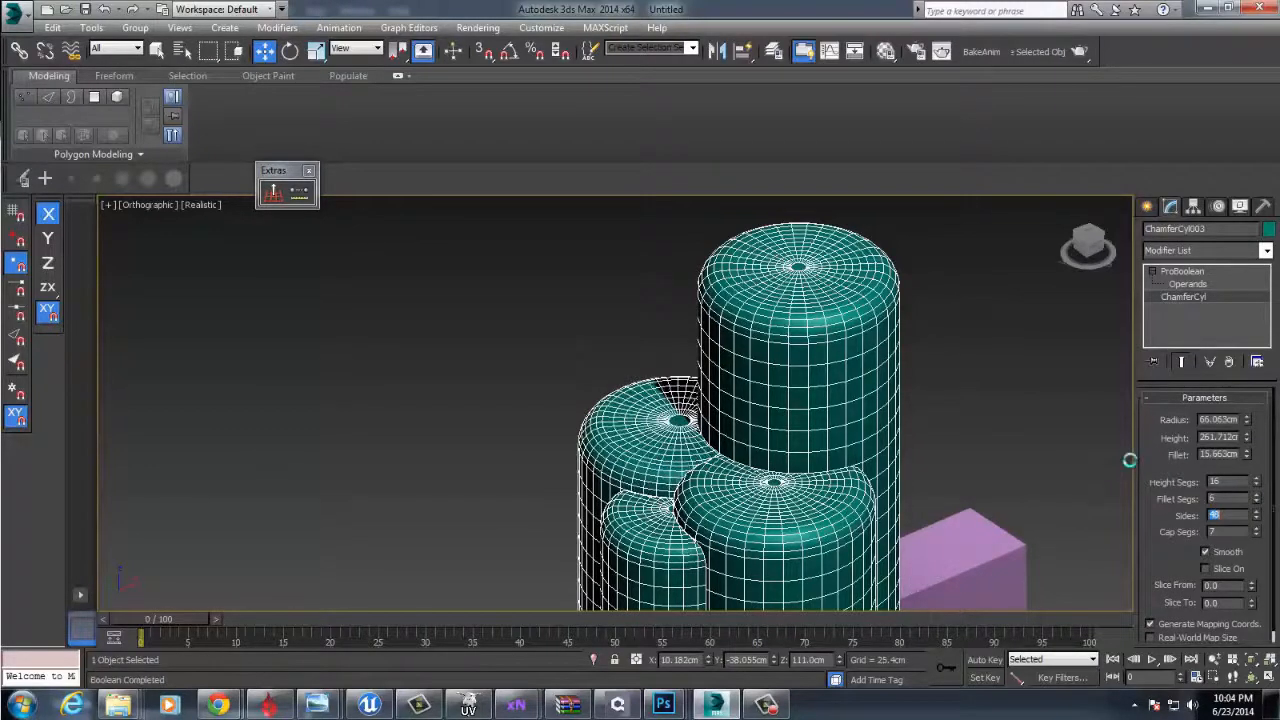
- Select operand ChamferCyl002 and adjust its number of sides
click(1186, 271)
click(1240, 481)
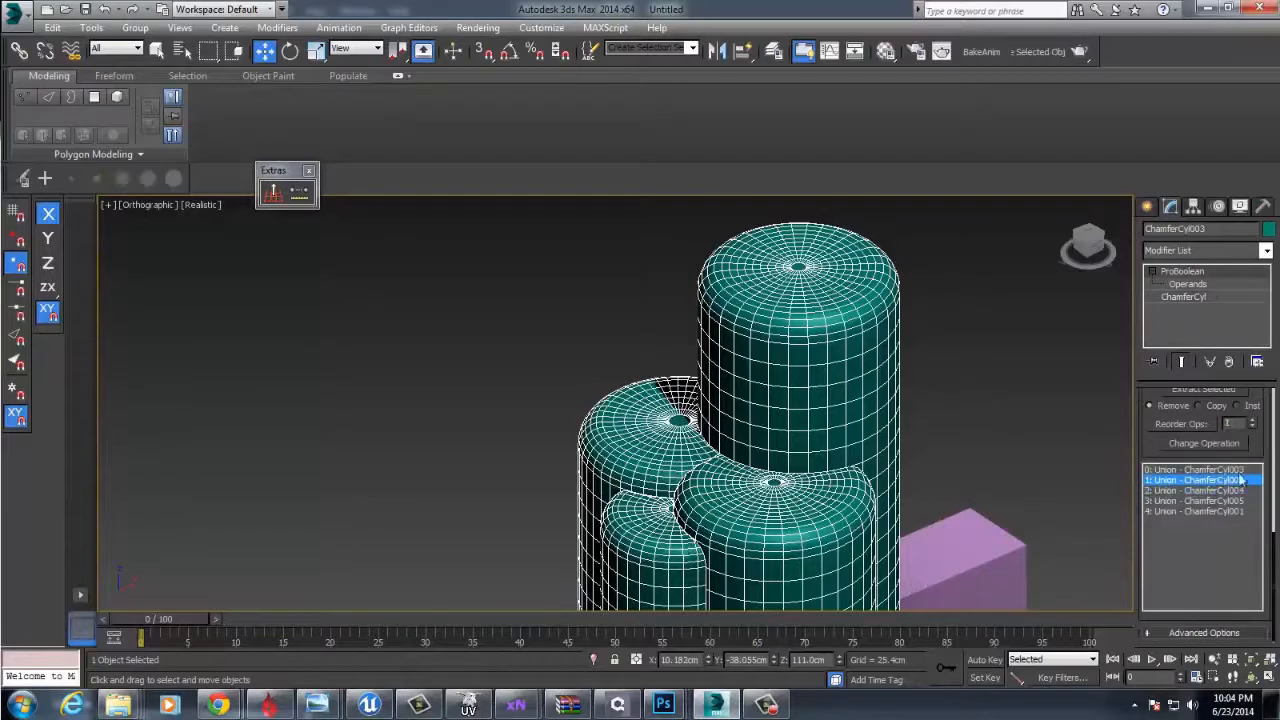
click(1185, 297)
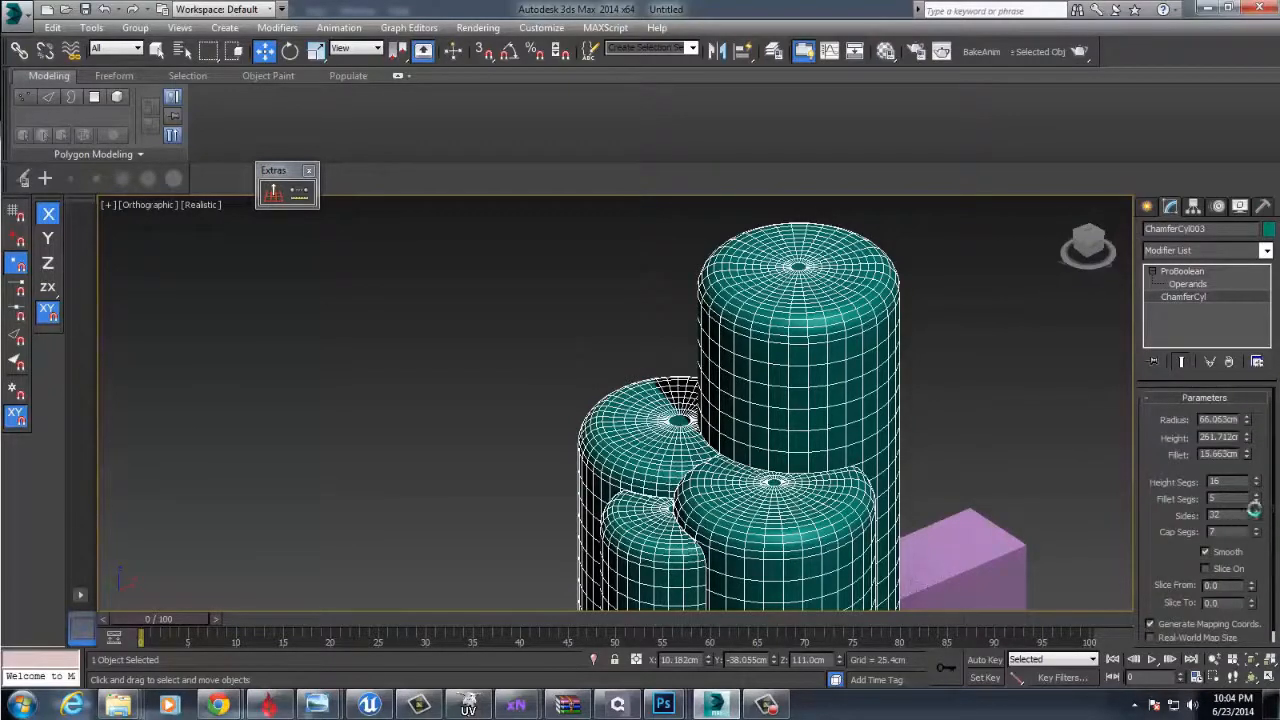
- Select operand ChamferCyl003 and set its number of sides to 39
click(1182, 271)
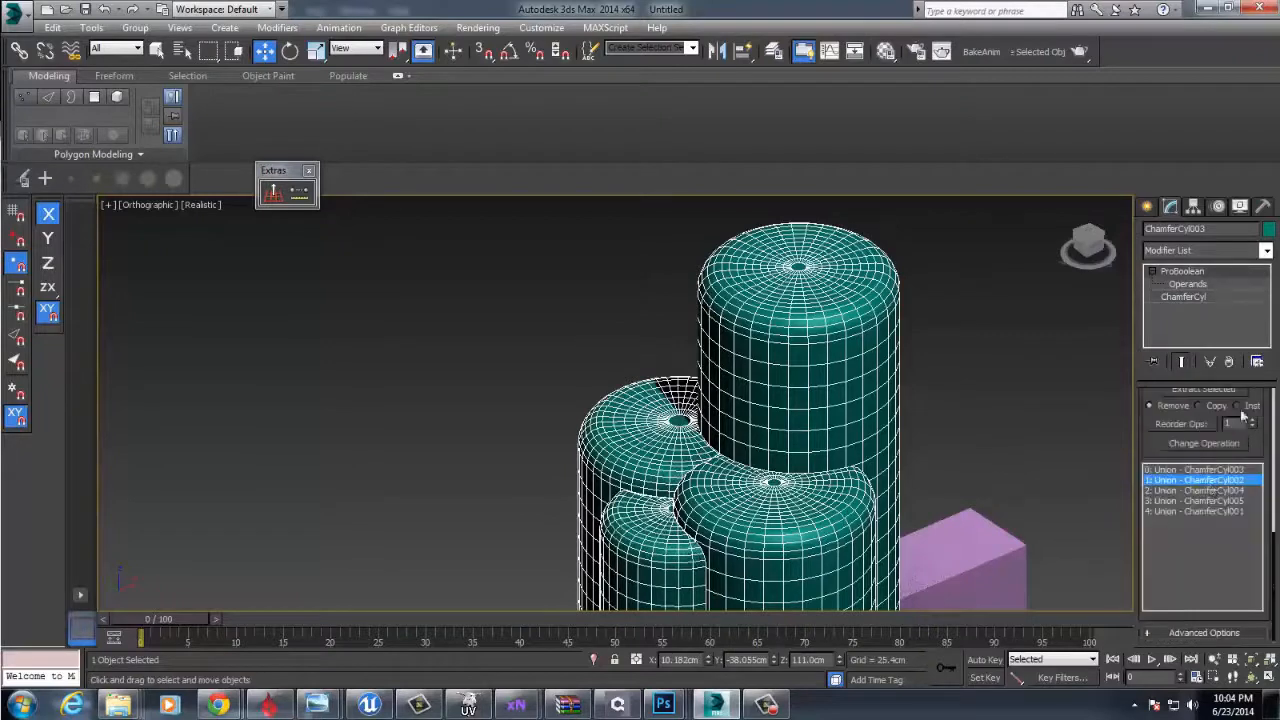
click(1205, 470)
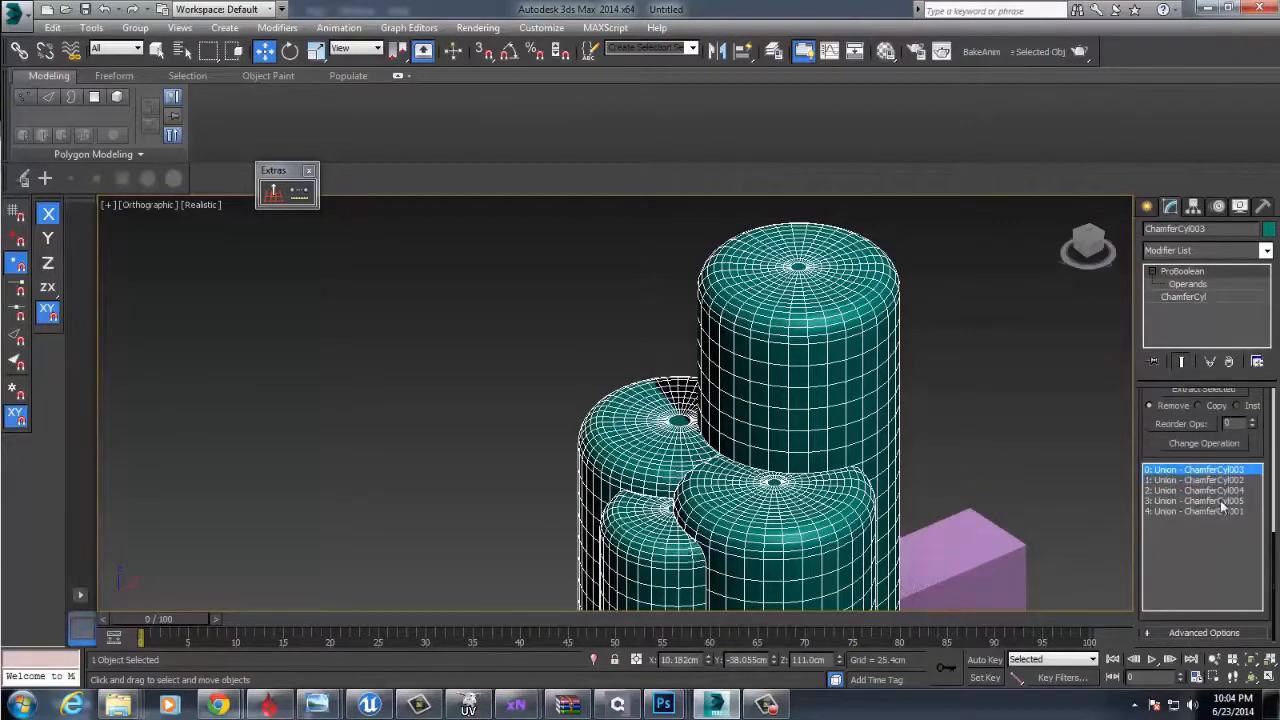
click(1218, 491)
click(1194, 297)
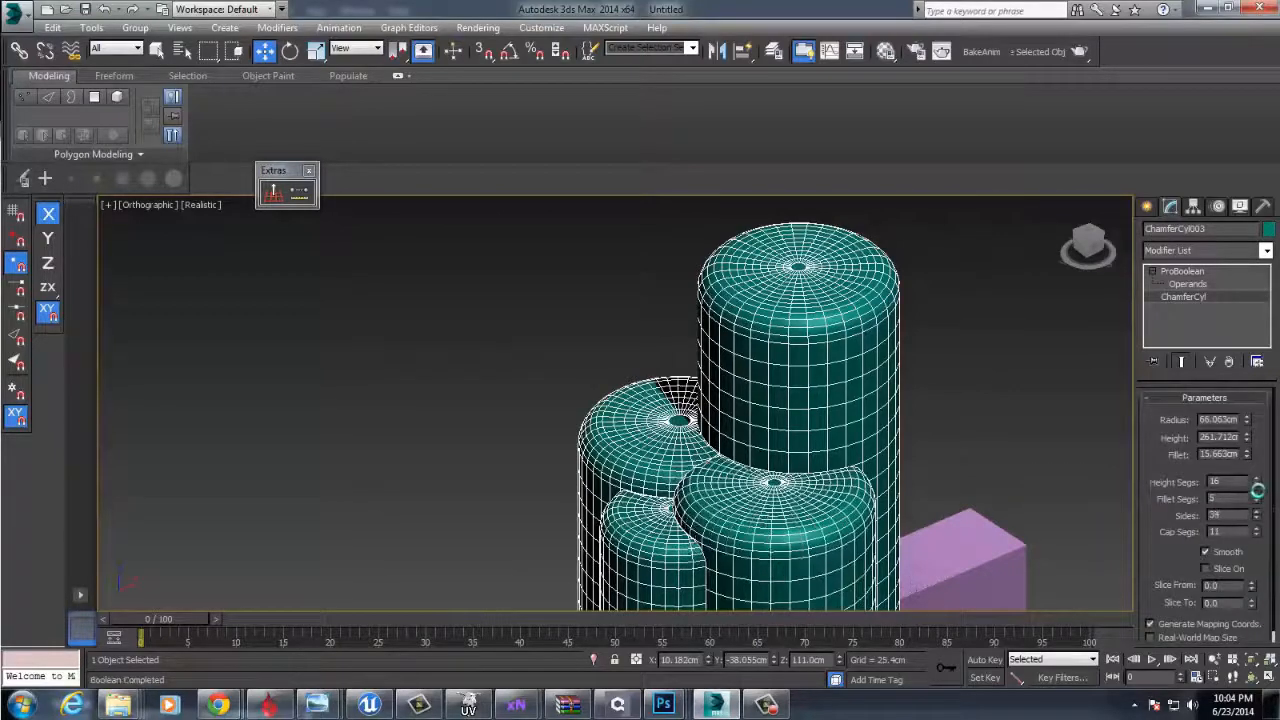
- Select operand ChamferCyl005 and set its number of sides to 43
click(1181, 272)
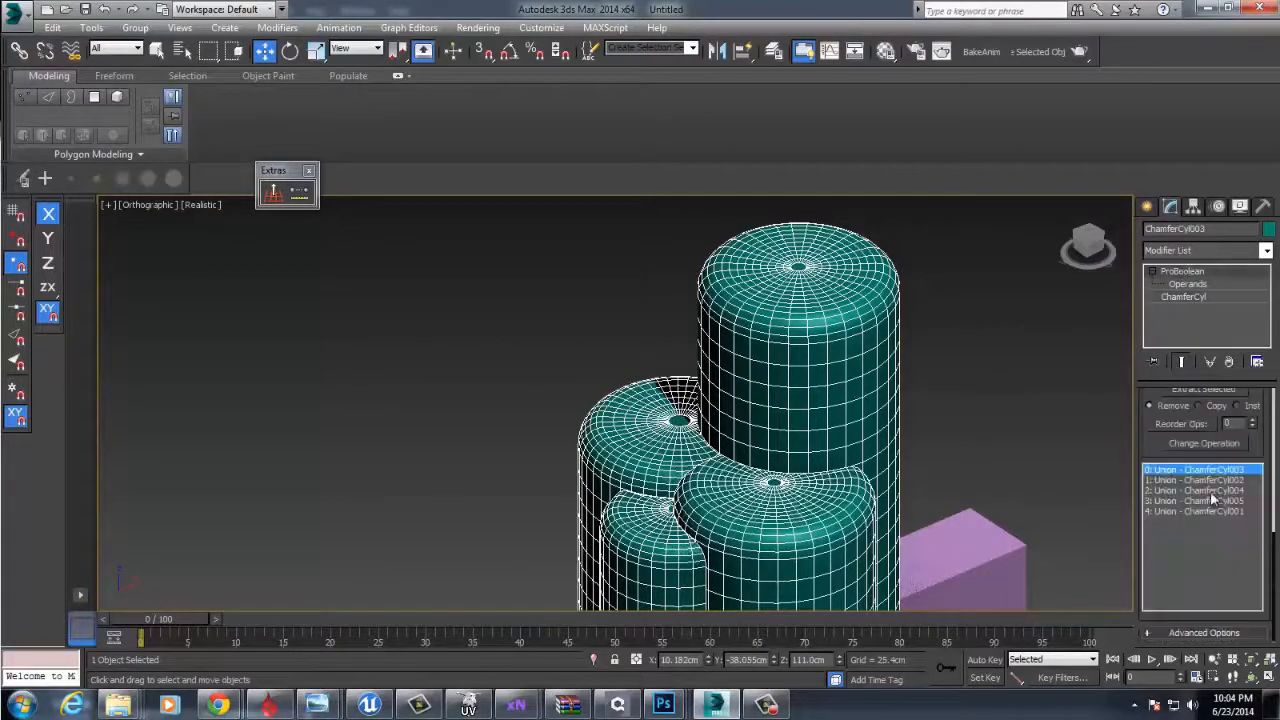
click(1210, 491)
click(1218, 500)
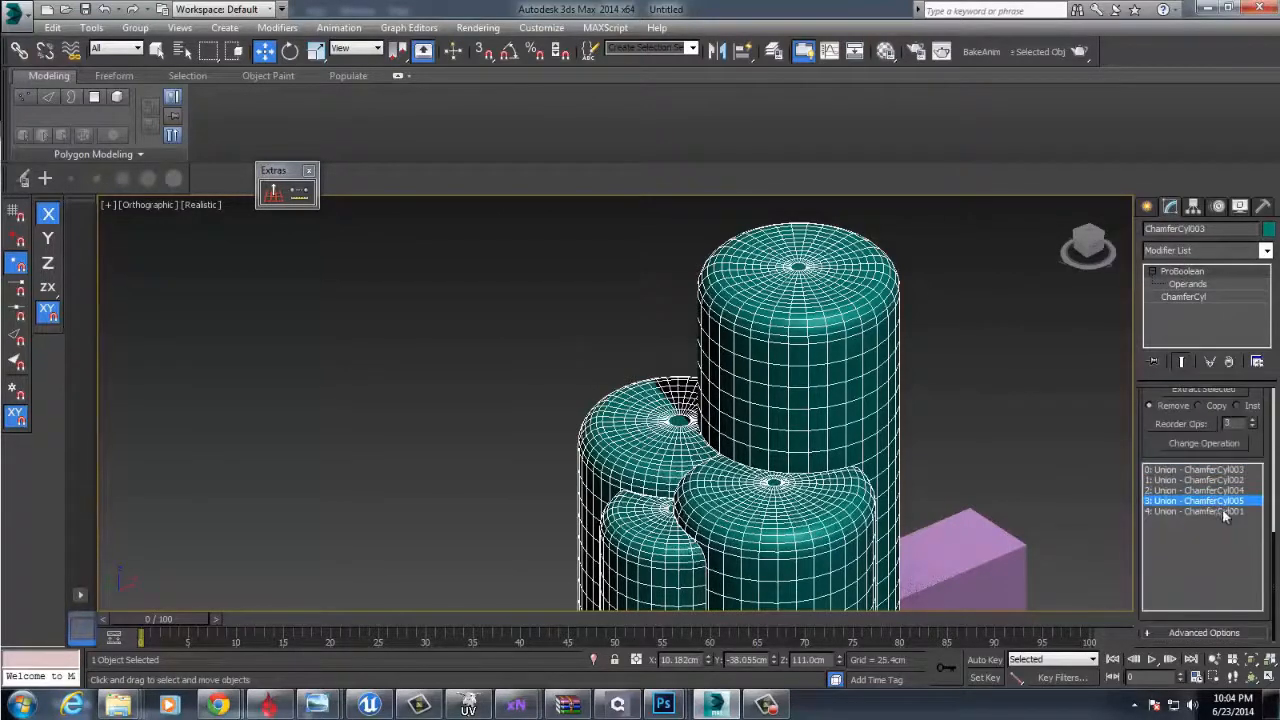
click(1190, 297)
drag(1256, 515, 1262, 424)
- Deselect the united cylinders to inspect their shaded surface, reselect them and open the base parameters of operand ChamferCyl005
click(943, 363)
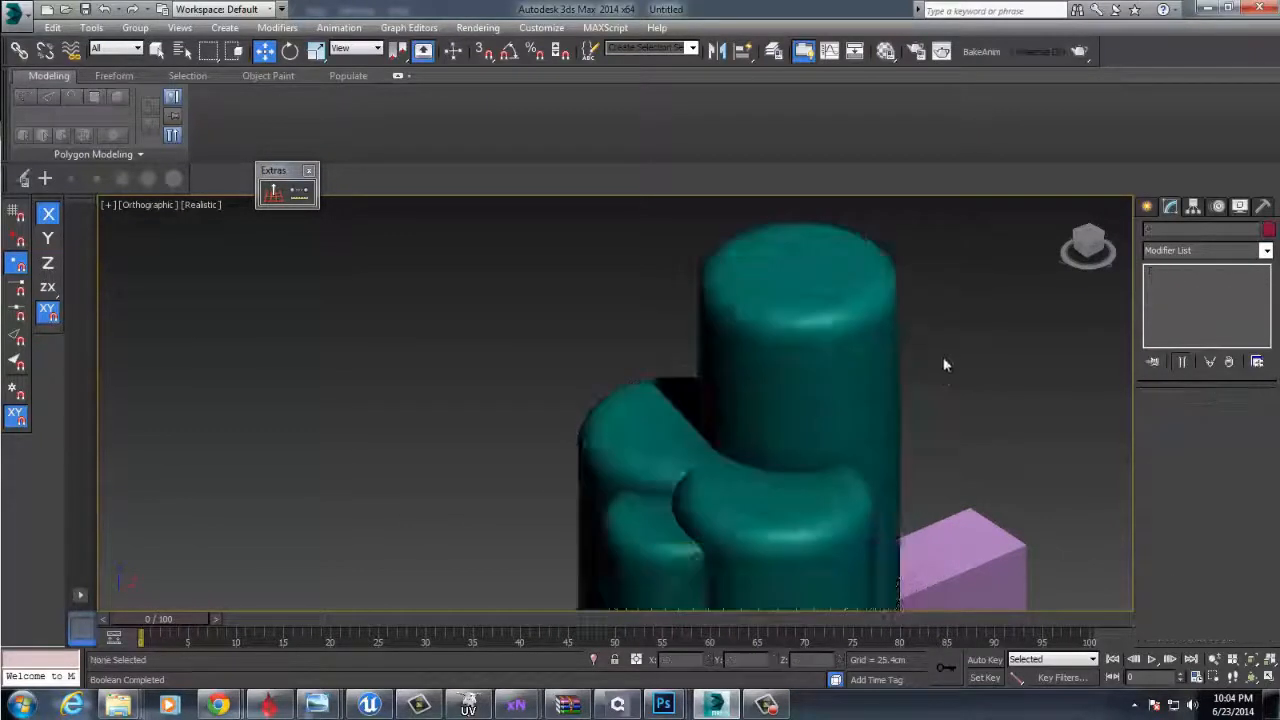
scroll(806, 423, up, 3)
middle_drag(746, 423, 775, 384)
click(768, 389)
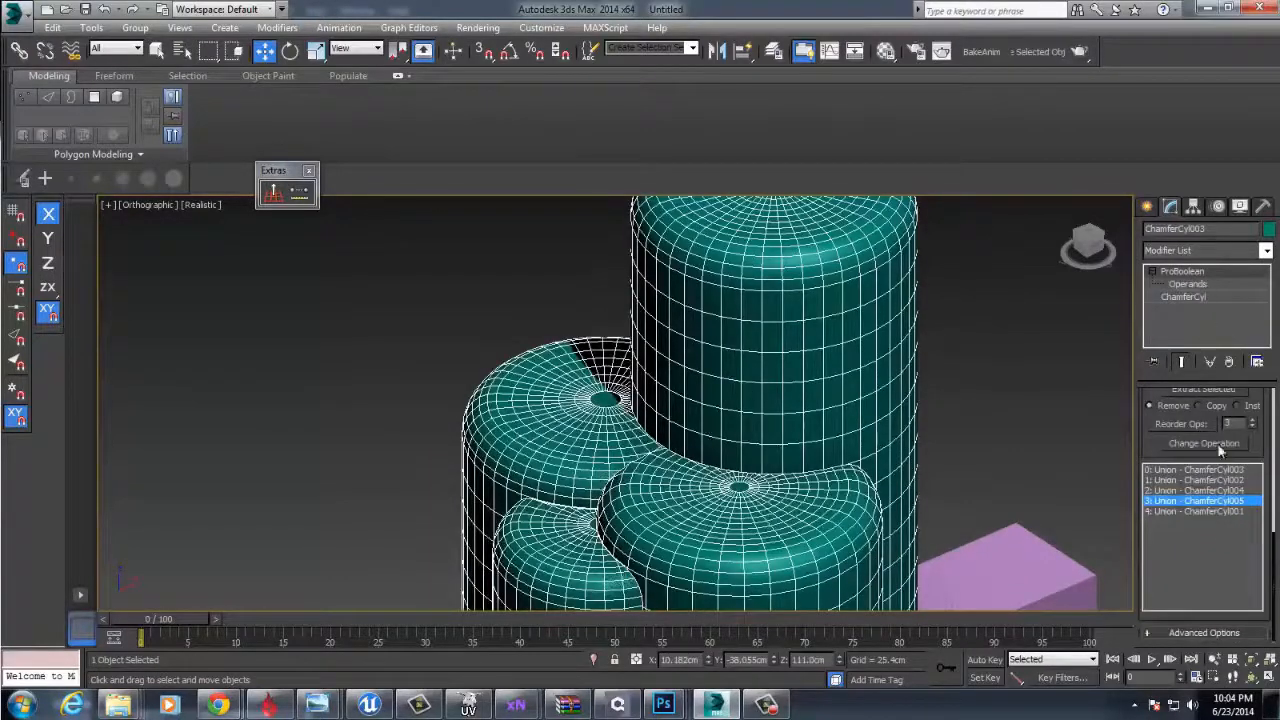
click(1183, 298)
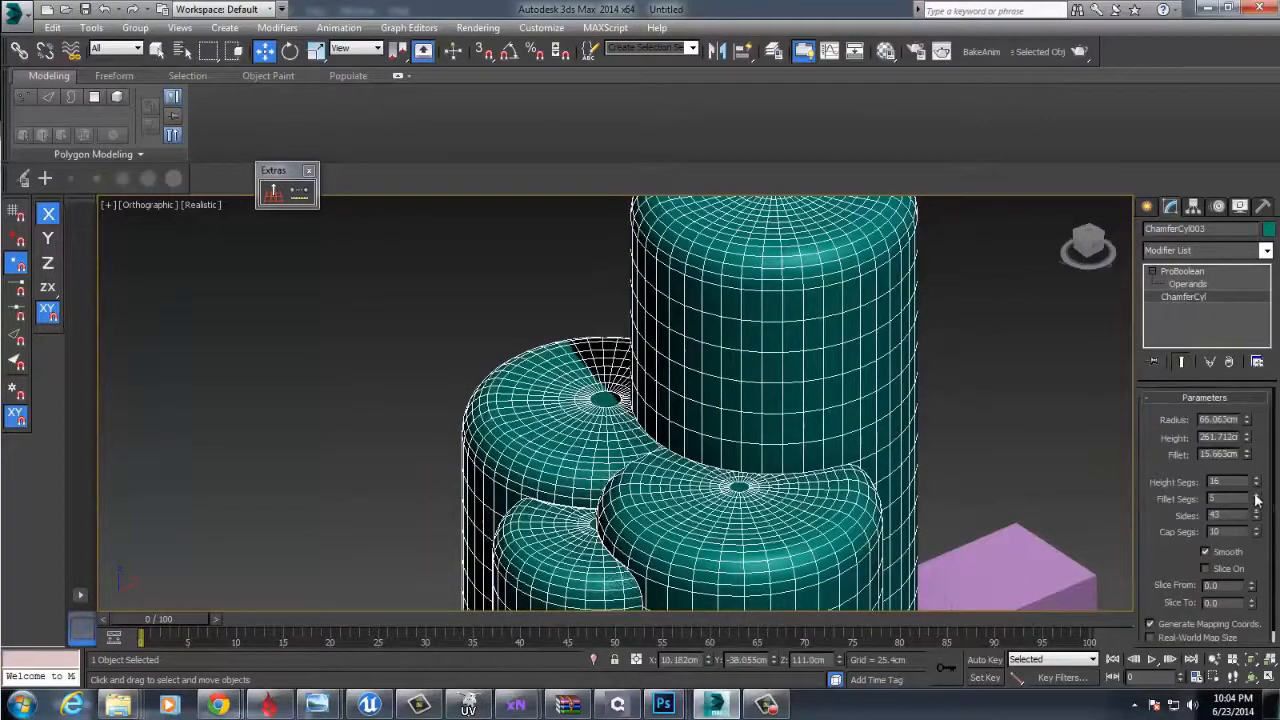